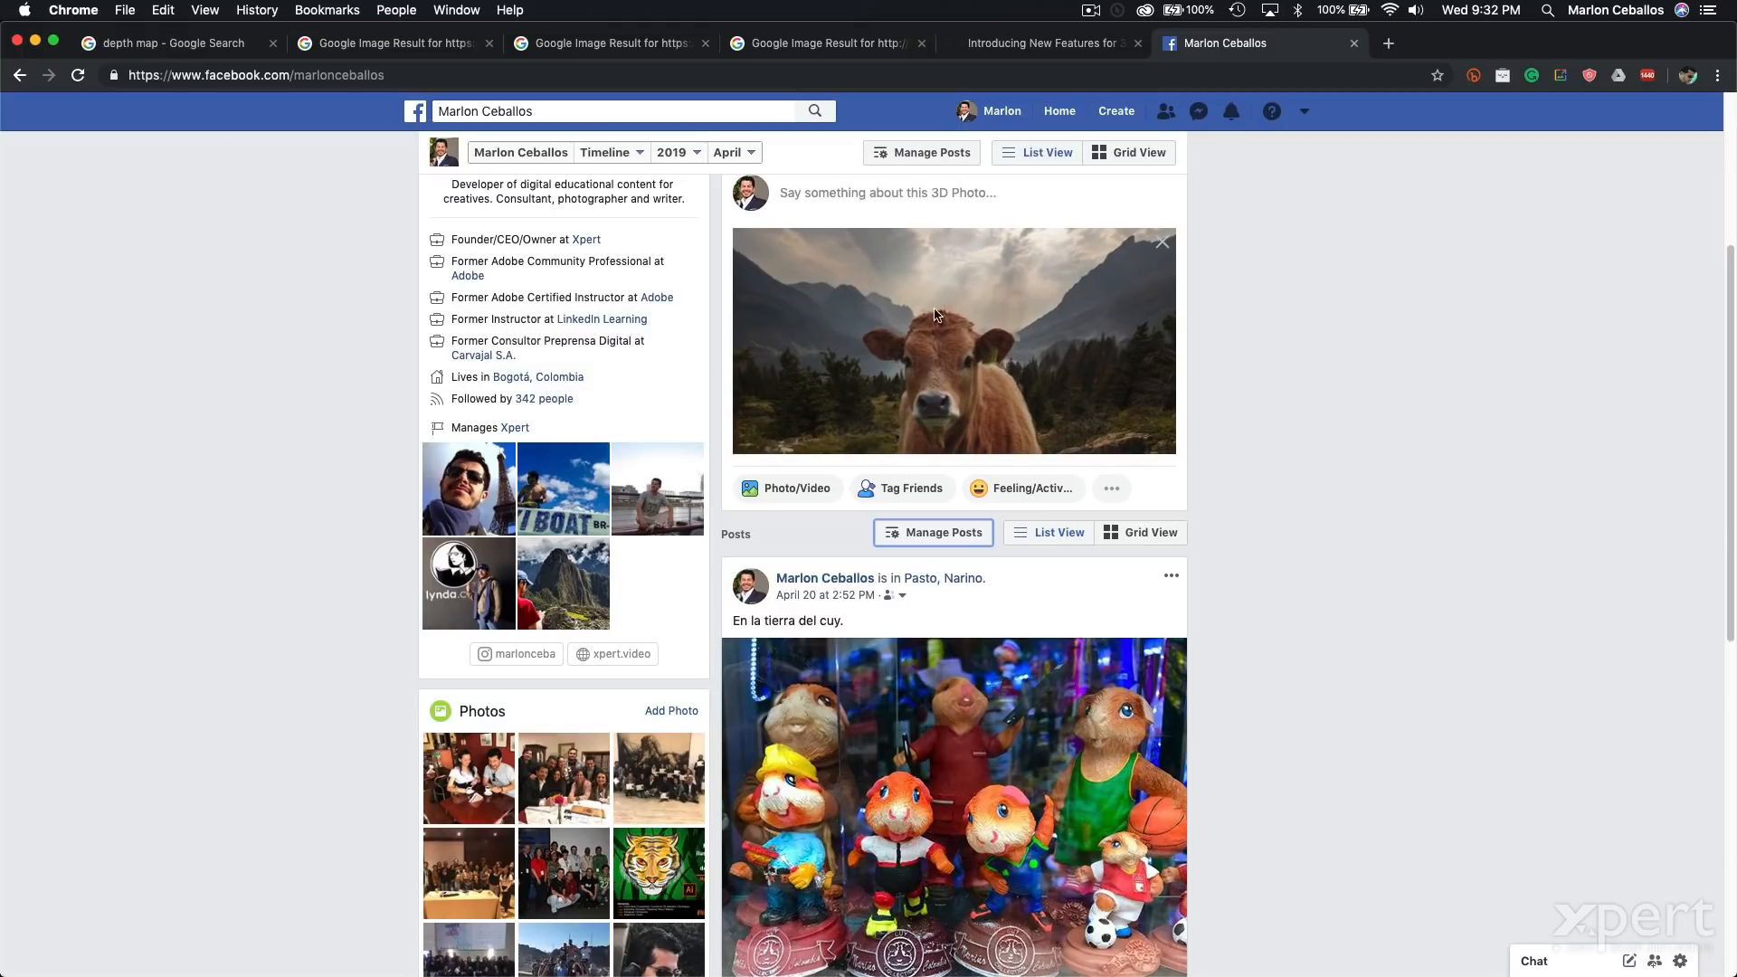
Switch to Finder and preview vaca.png and vaca_depth.png at full size to compare the photo with its depth map.
key(super+Tab)
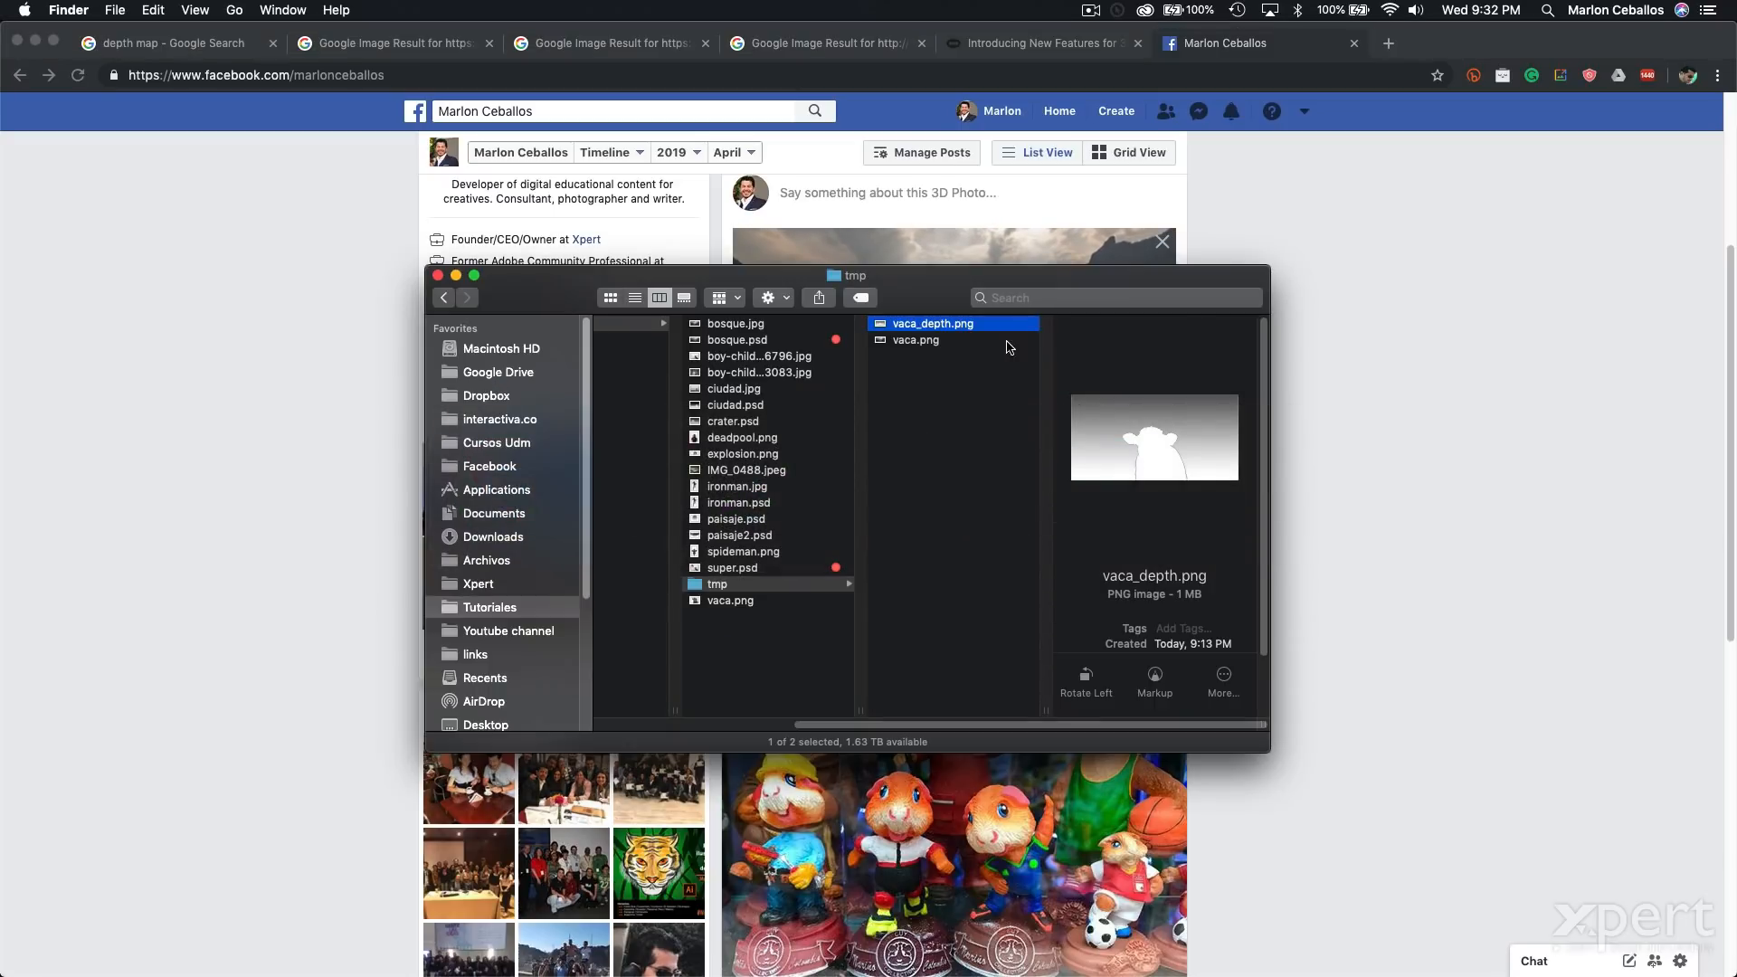
click(951, 343)
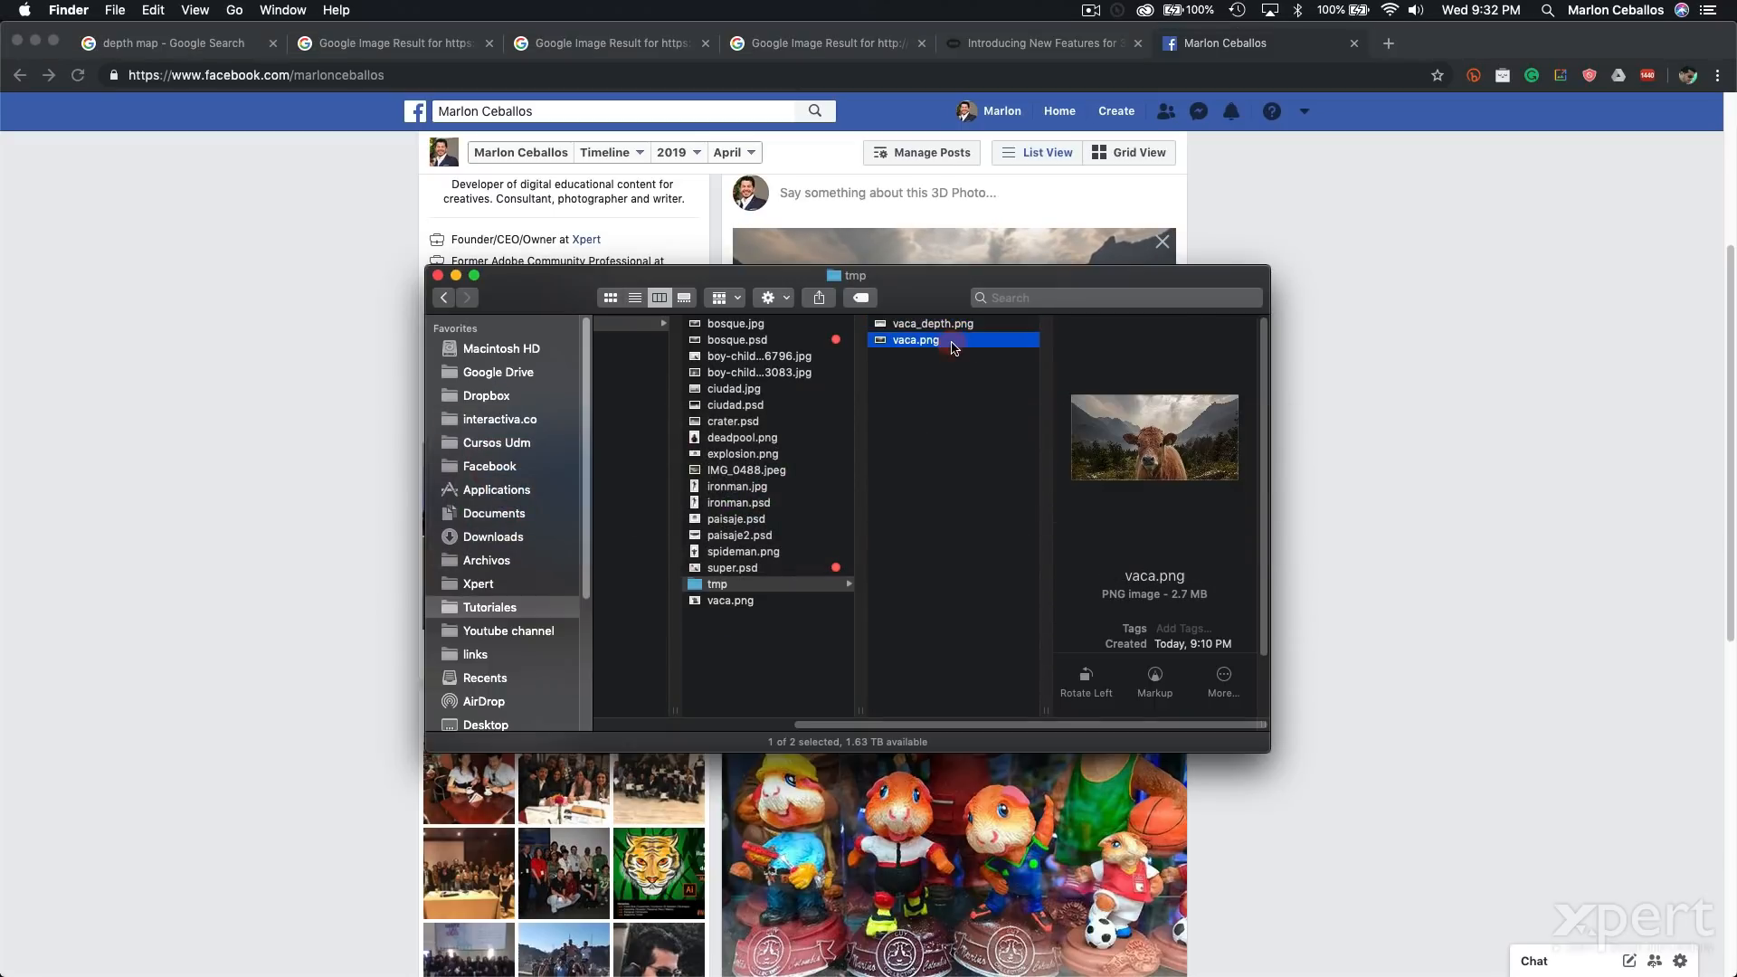
key(space)
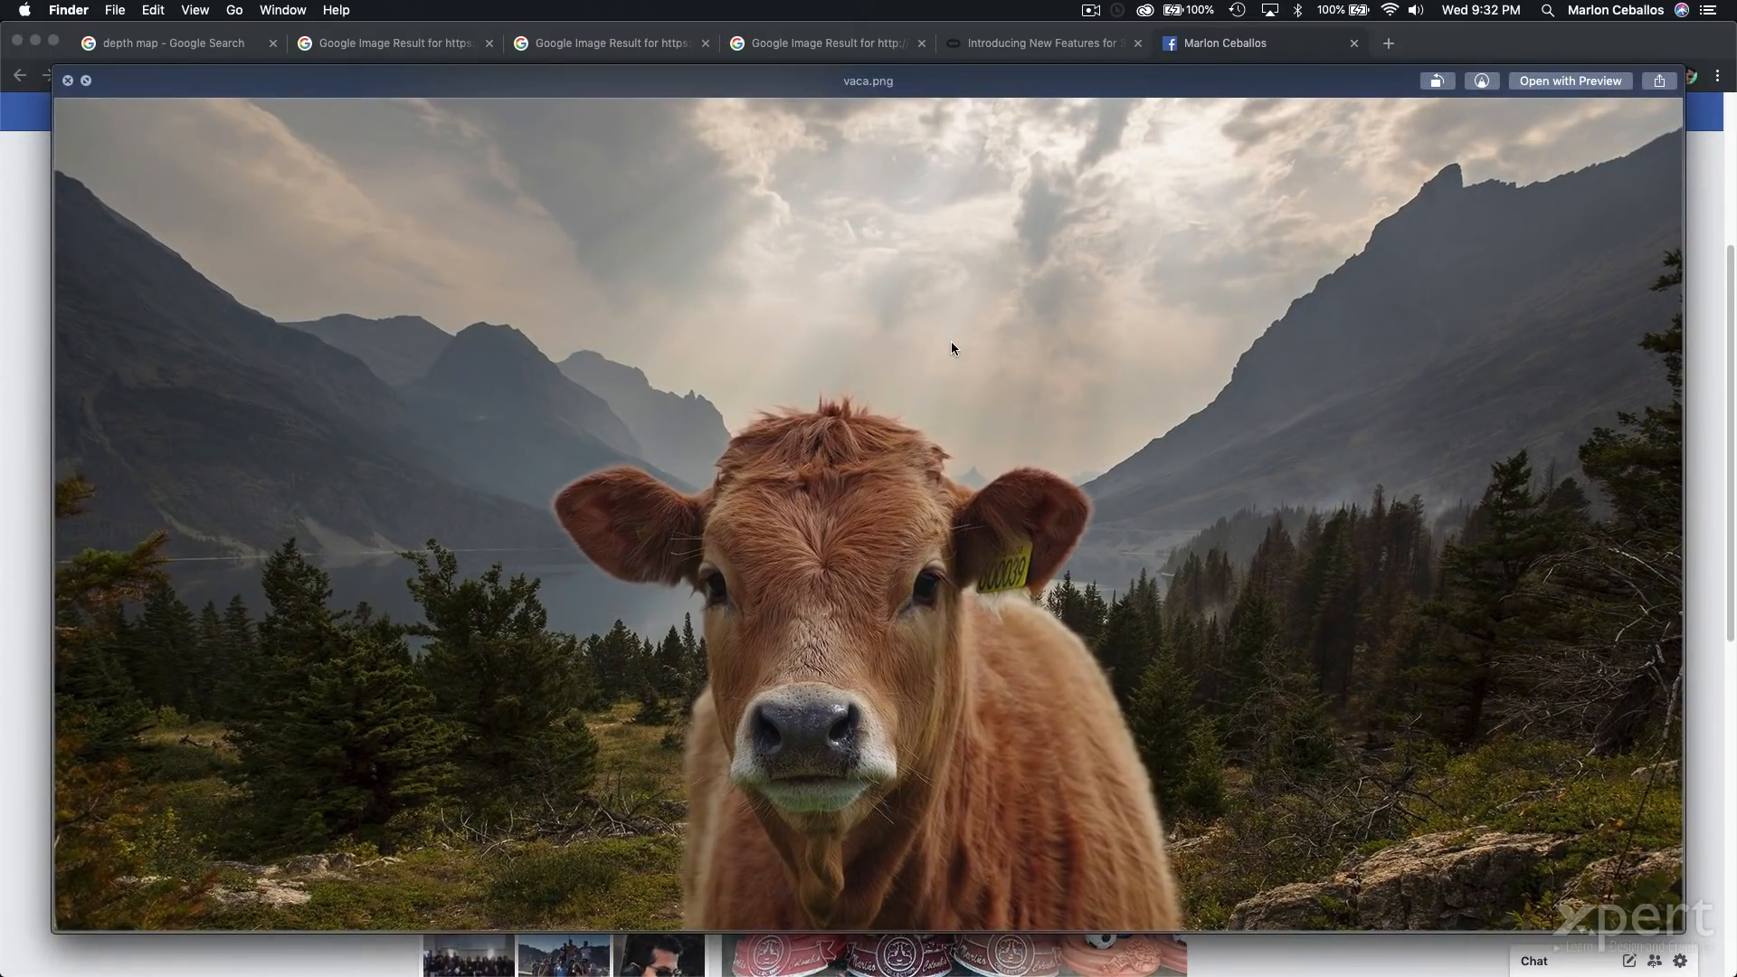
key(Down)
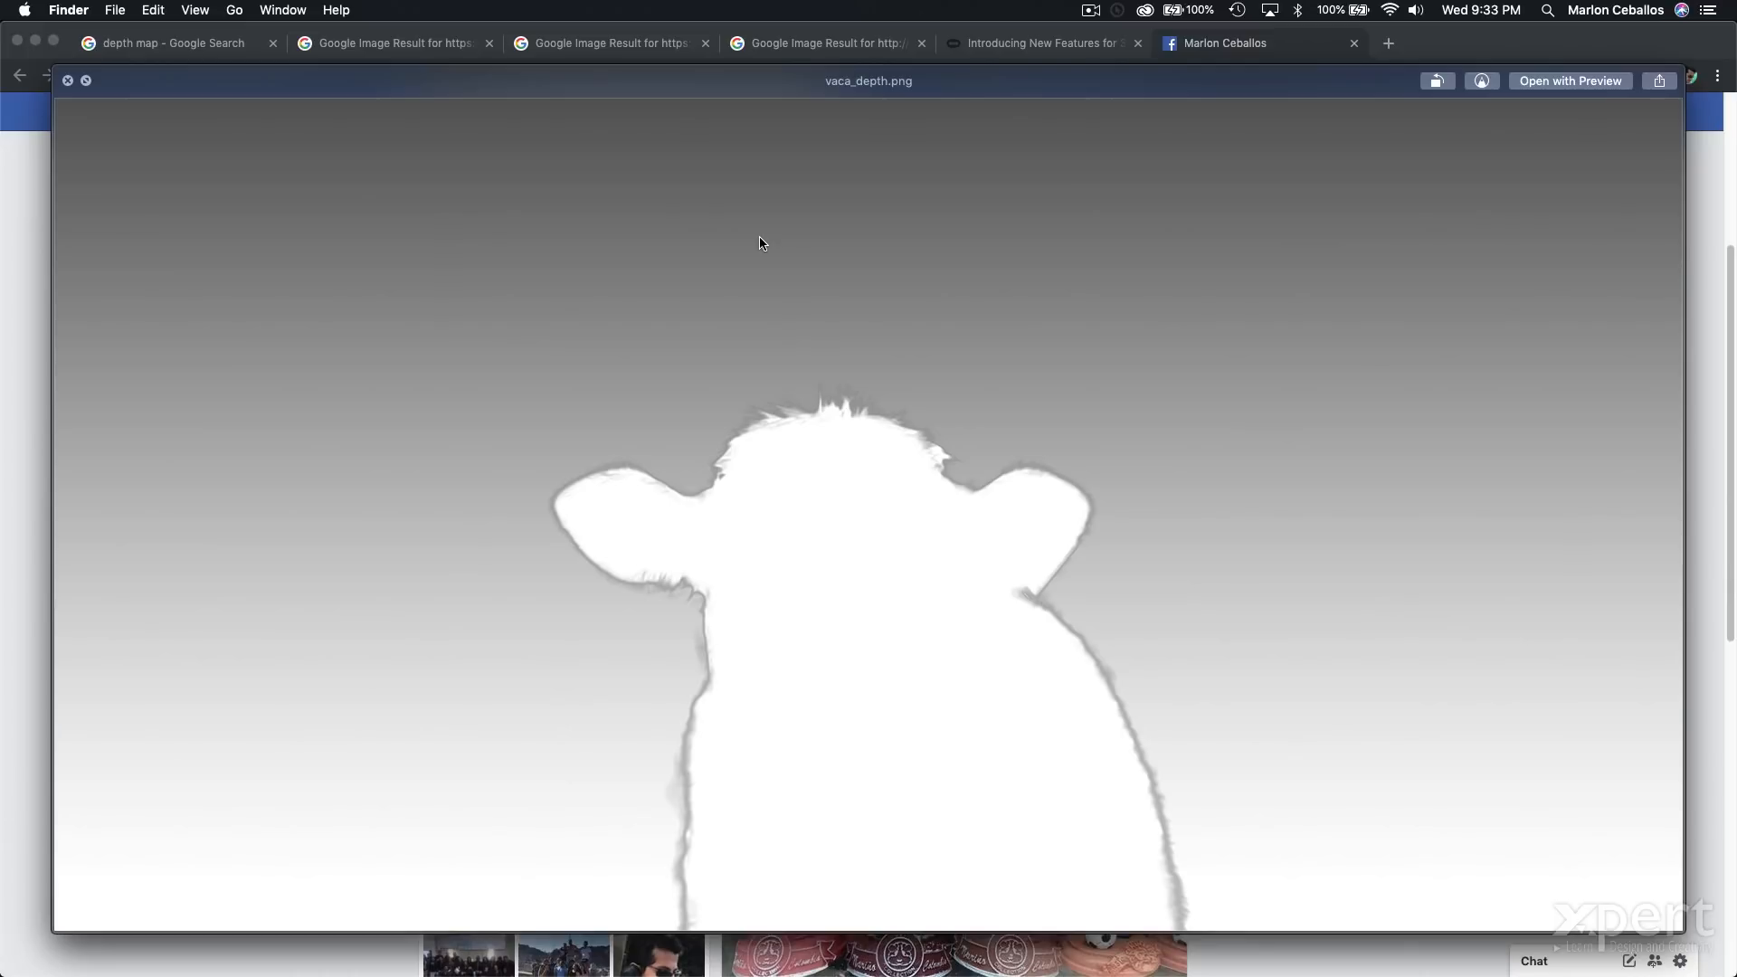
key(space)
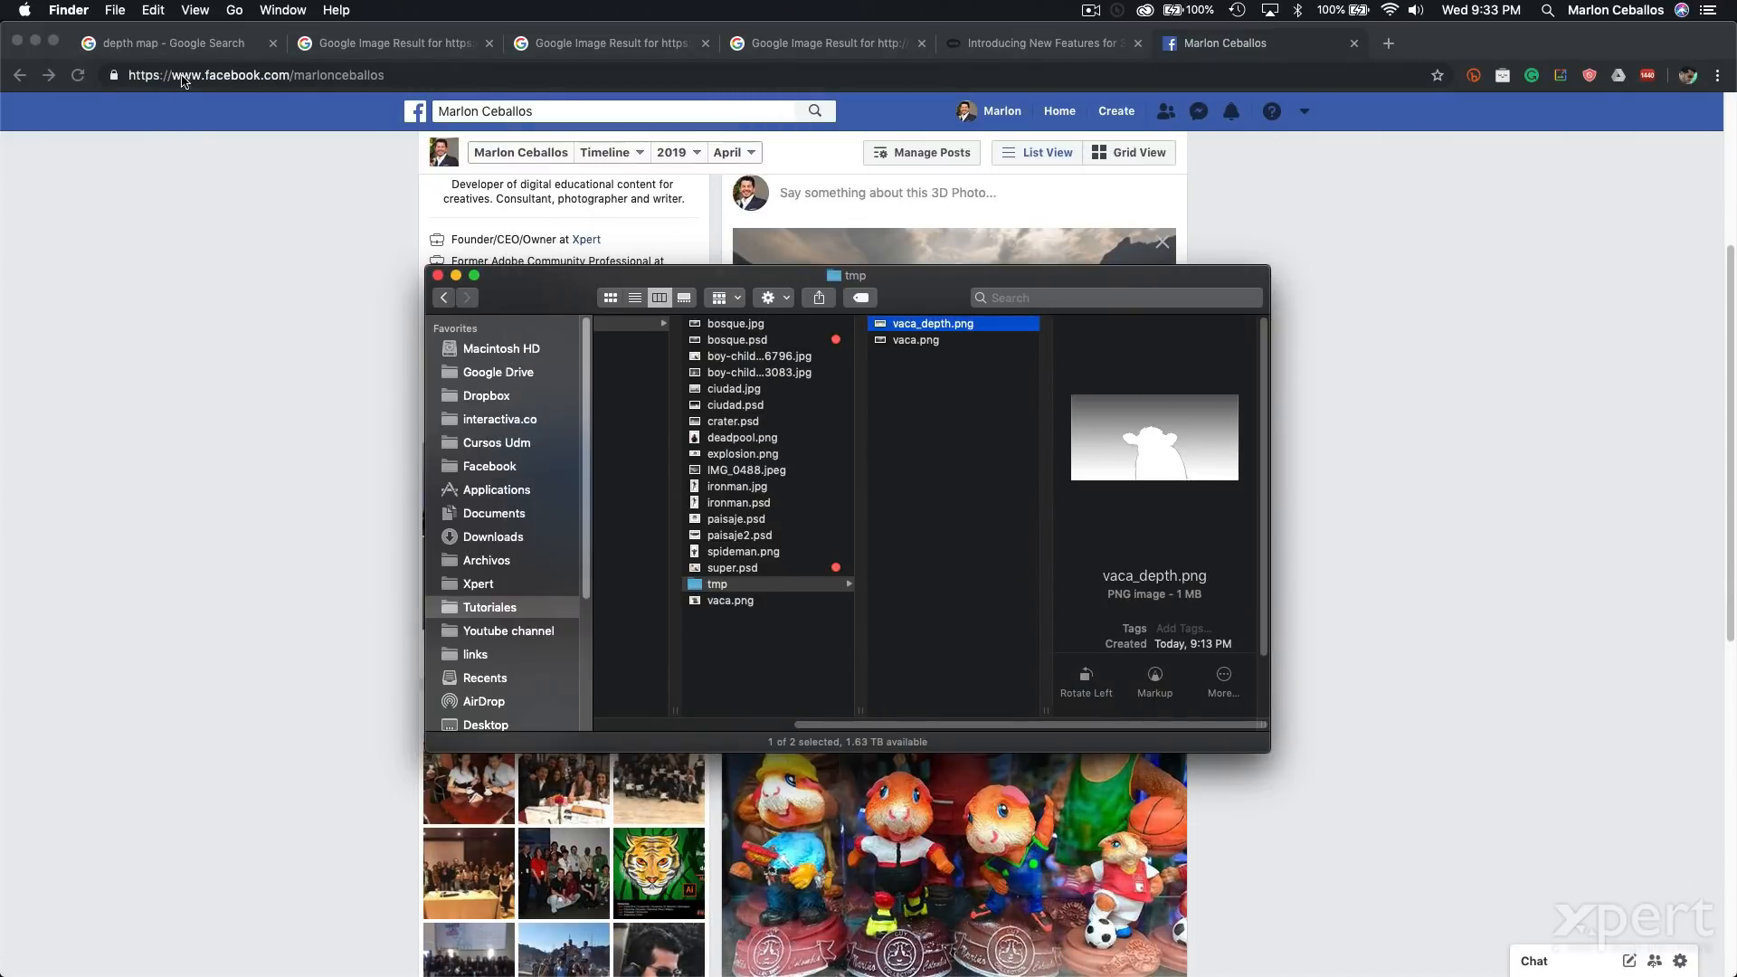
Switch to Chrome and examine the depth map search results and the opened cube, Gatsby and ReShade depth map examples.
click(190, 52)
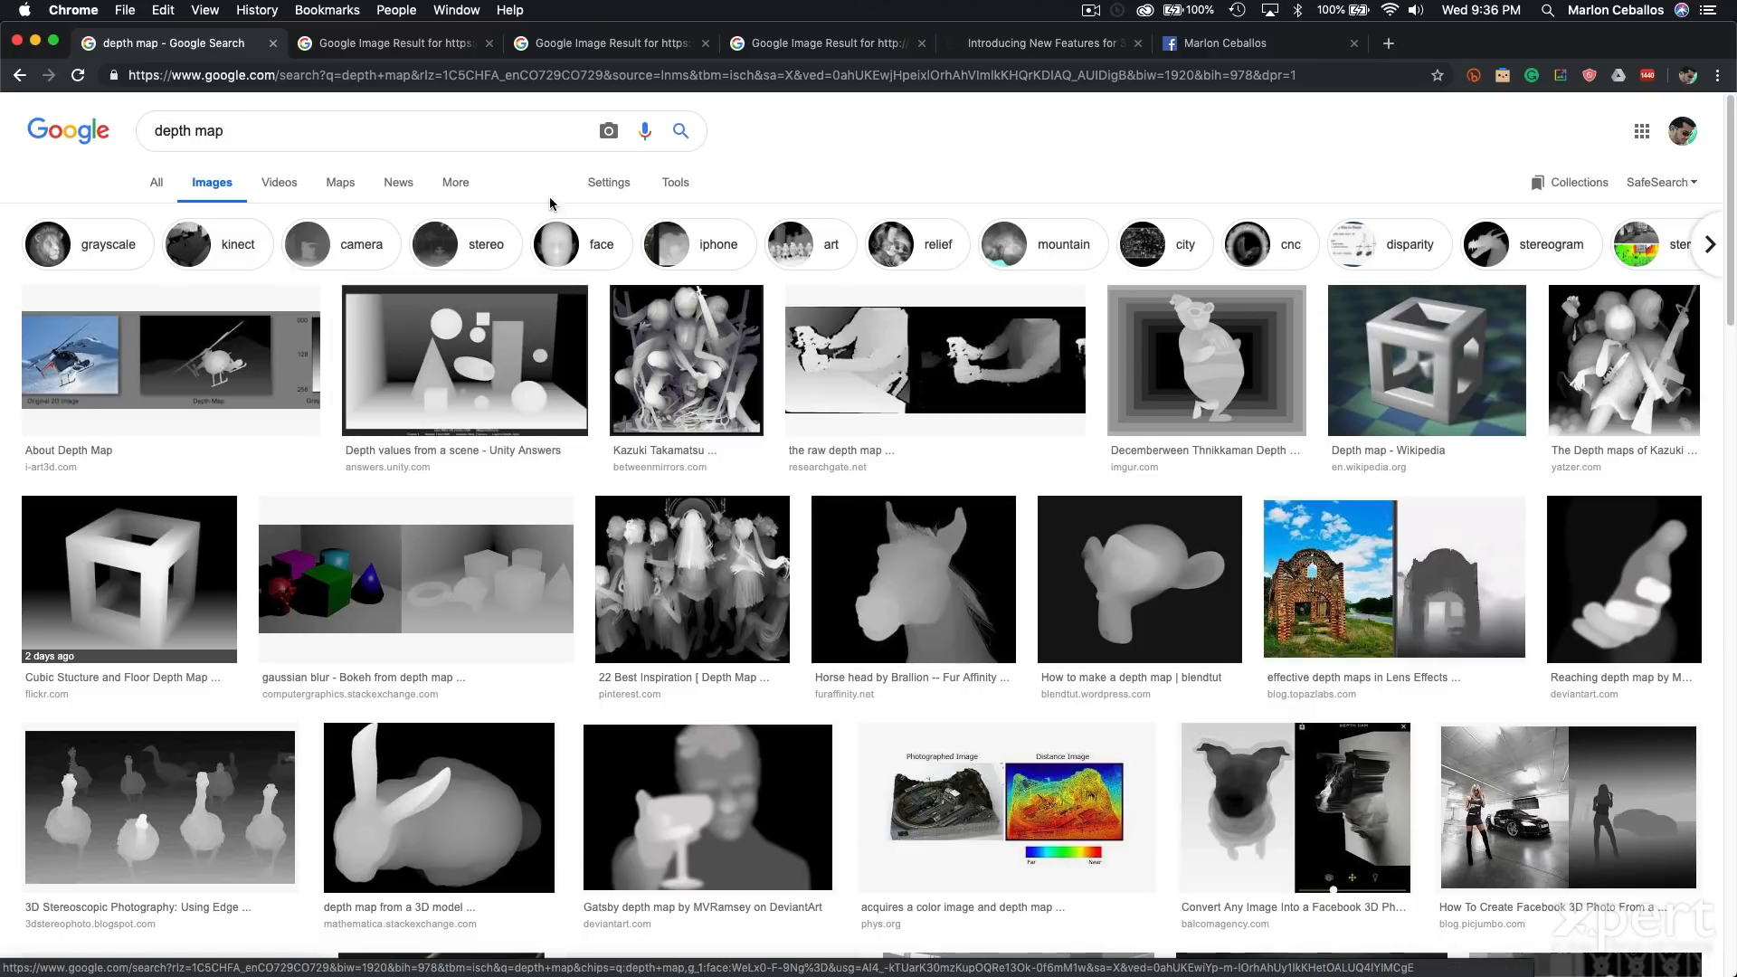
click(461, 43)
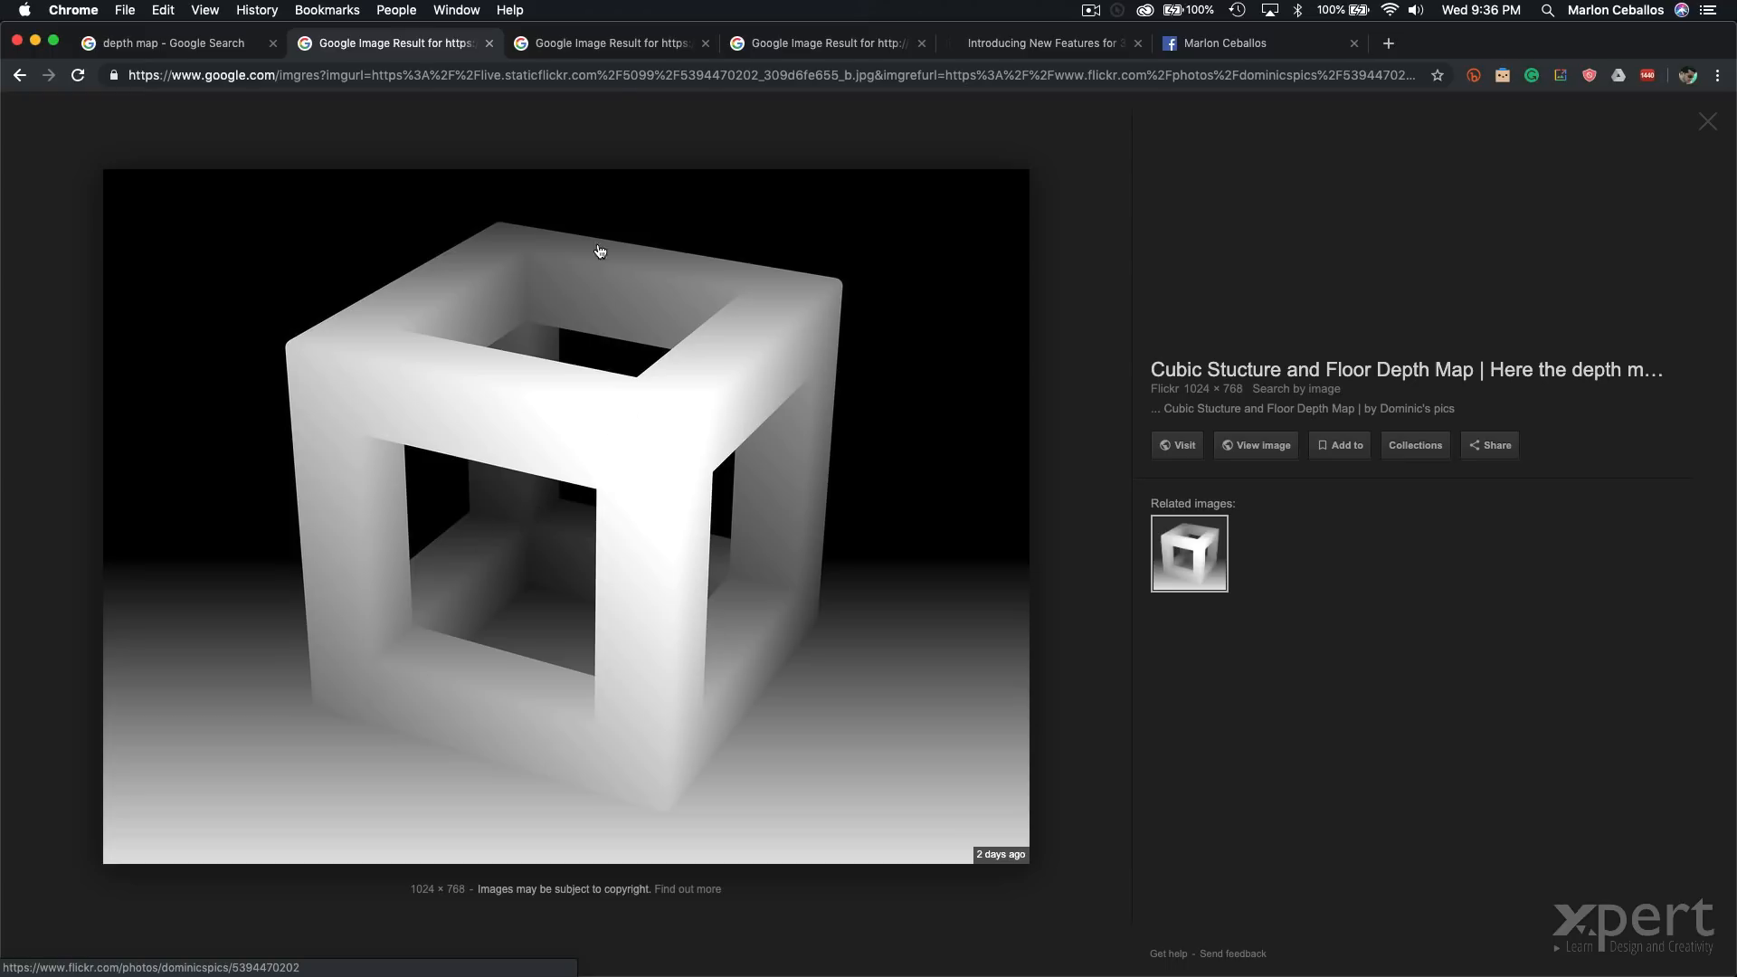
click(629, 45)
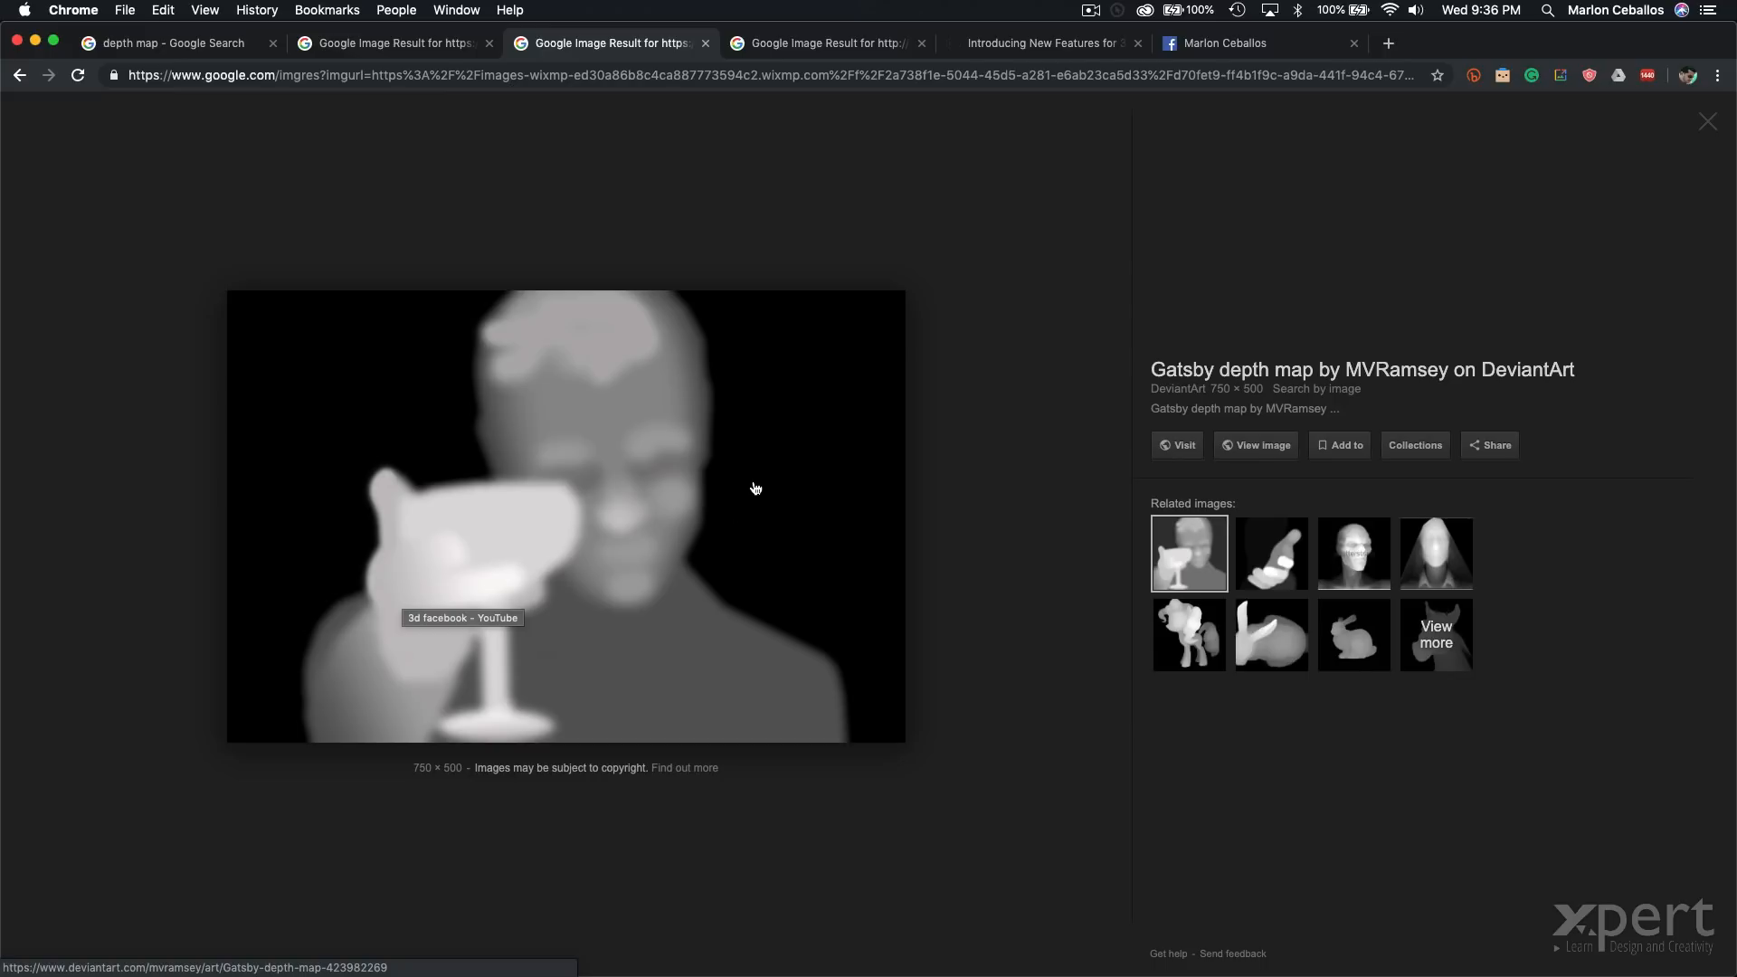
click(817, 51)
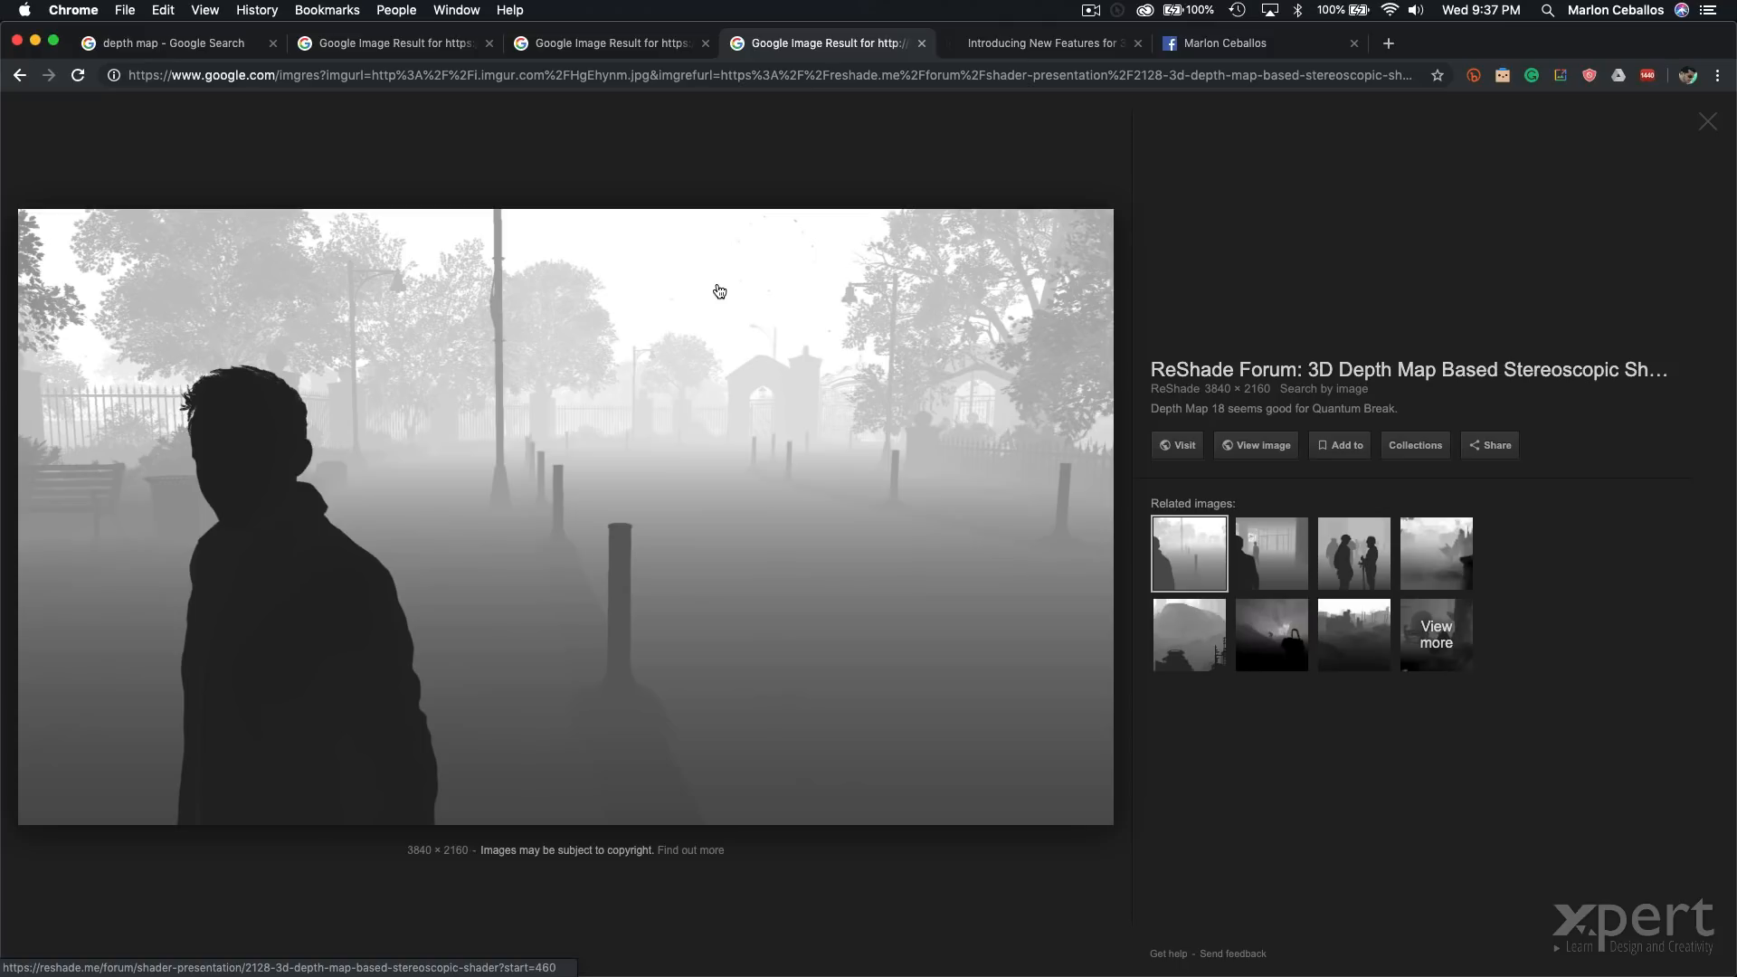
click(651, 45)
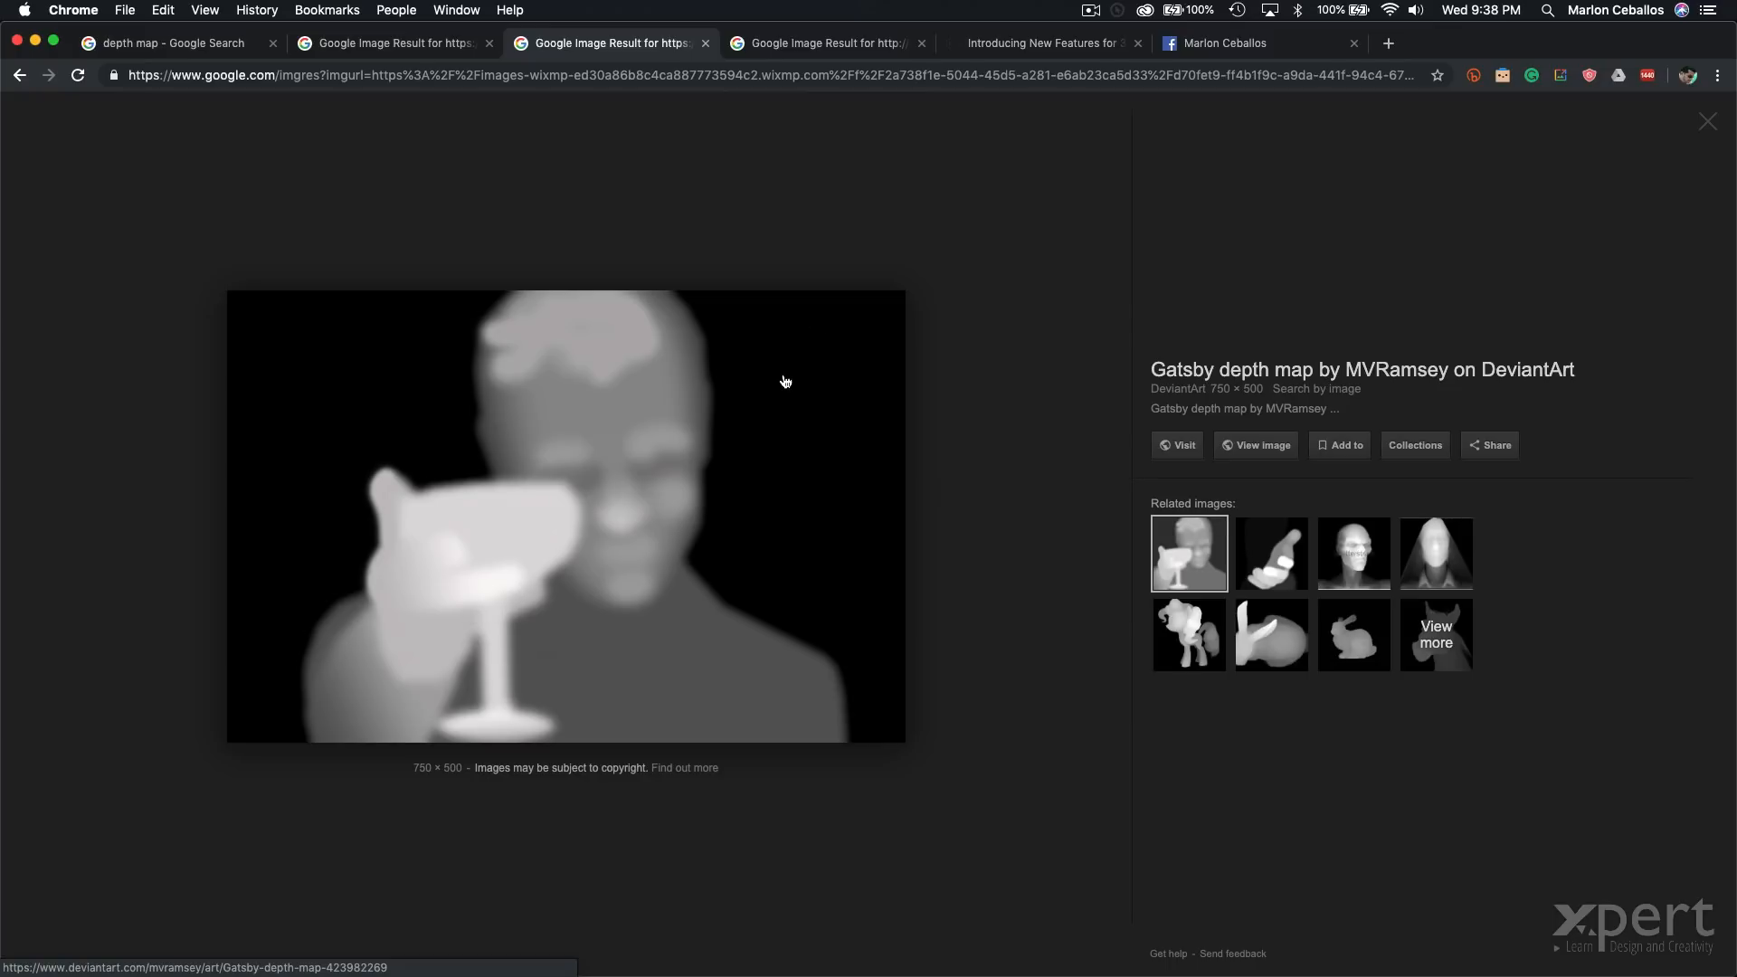
Switch to Adobe Bridge and open bosque.psd from the imgs folder in Photoshop.
key(super+Tab)
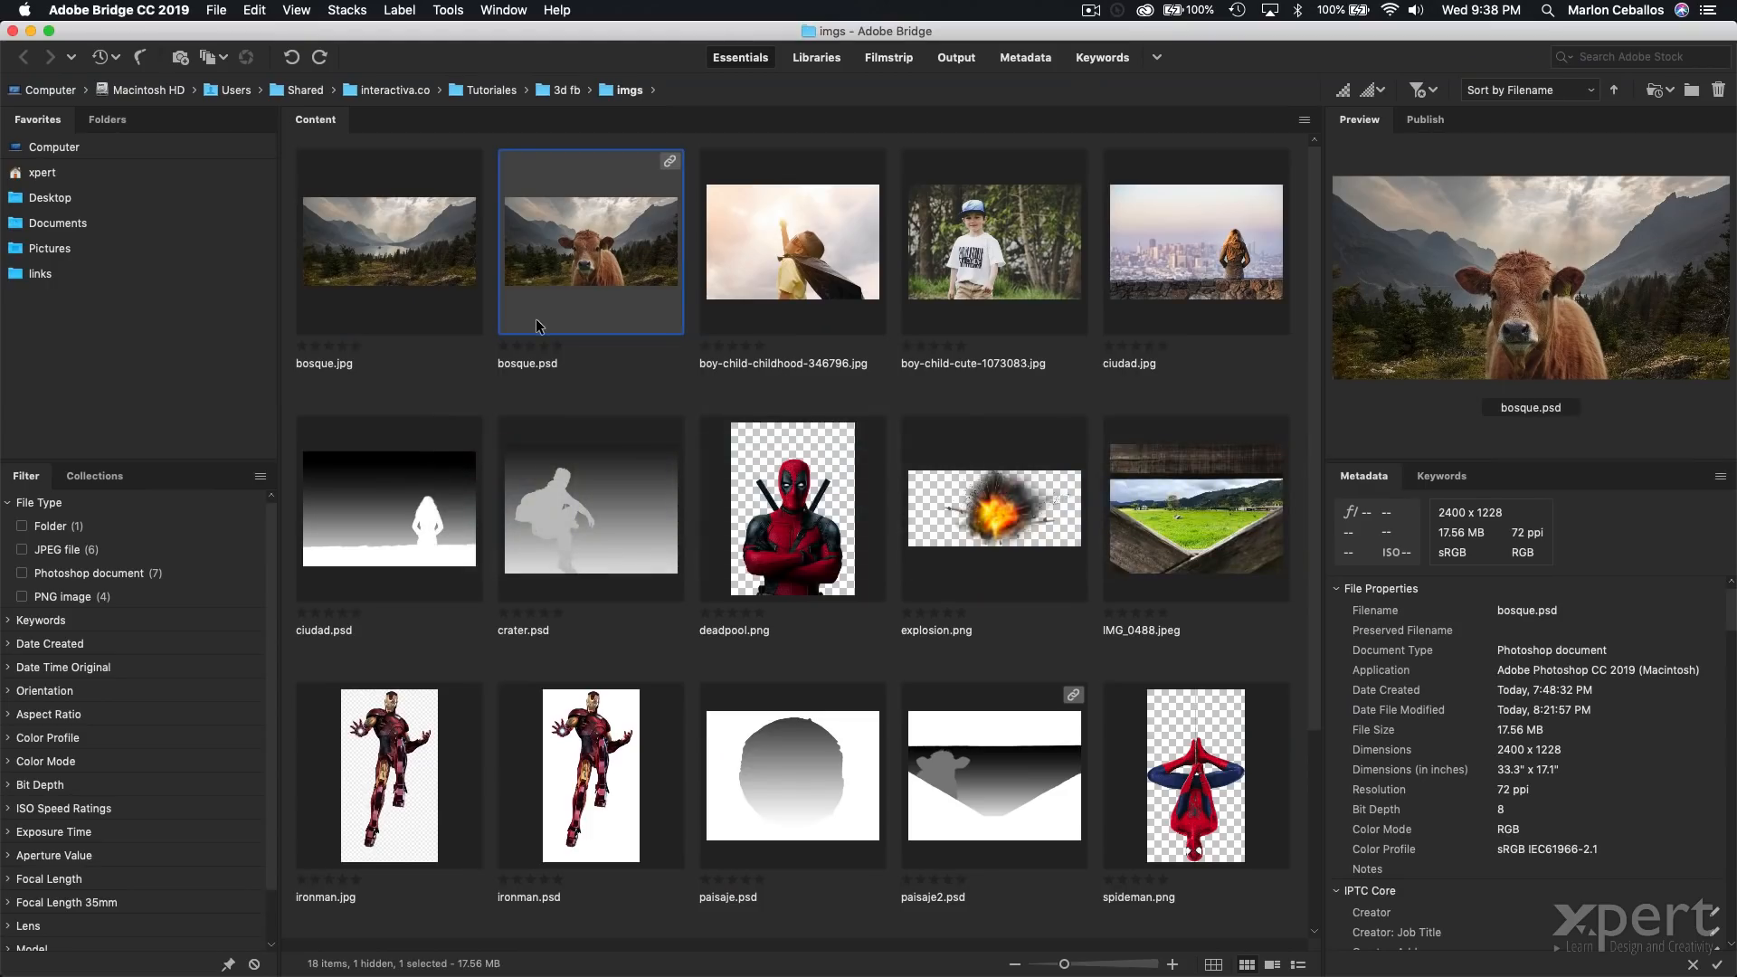
click(600, 228)
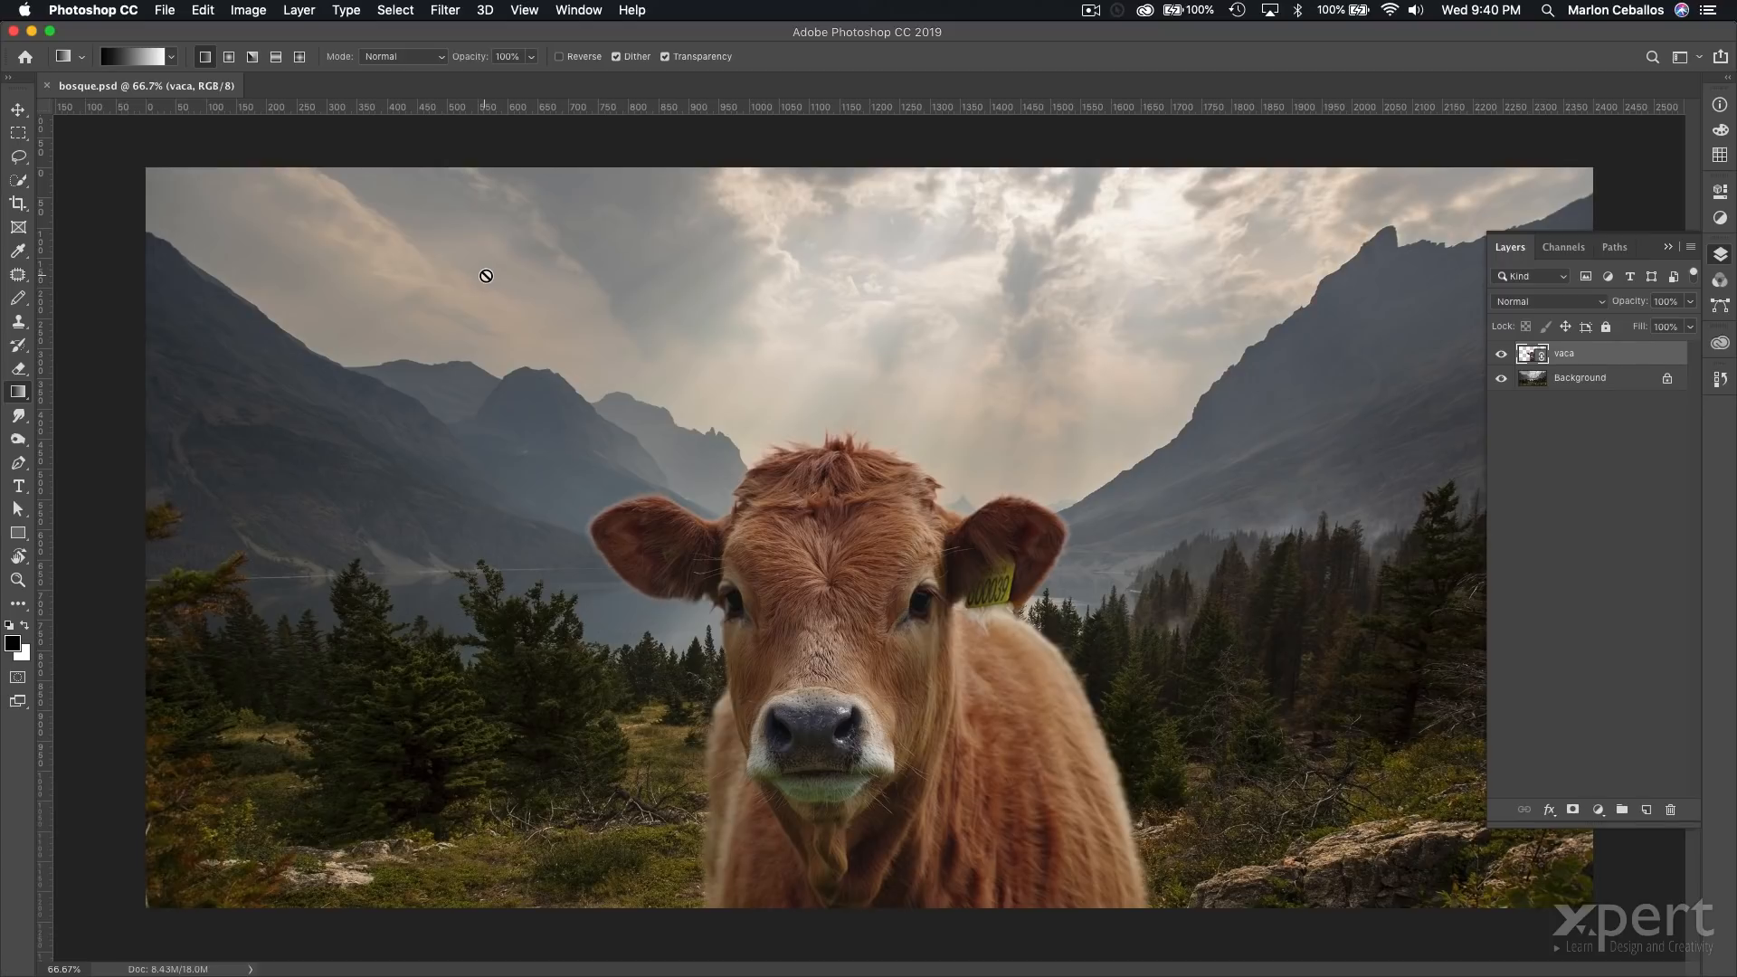
Add a new layer, load the vaca layer's outline as a selection, fill it with white and deselect.
click(1645, 811)
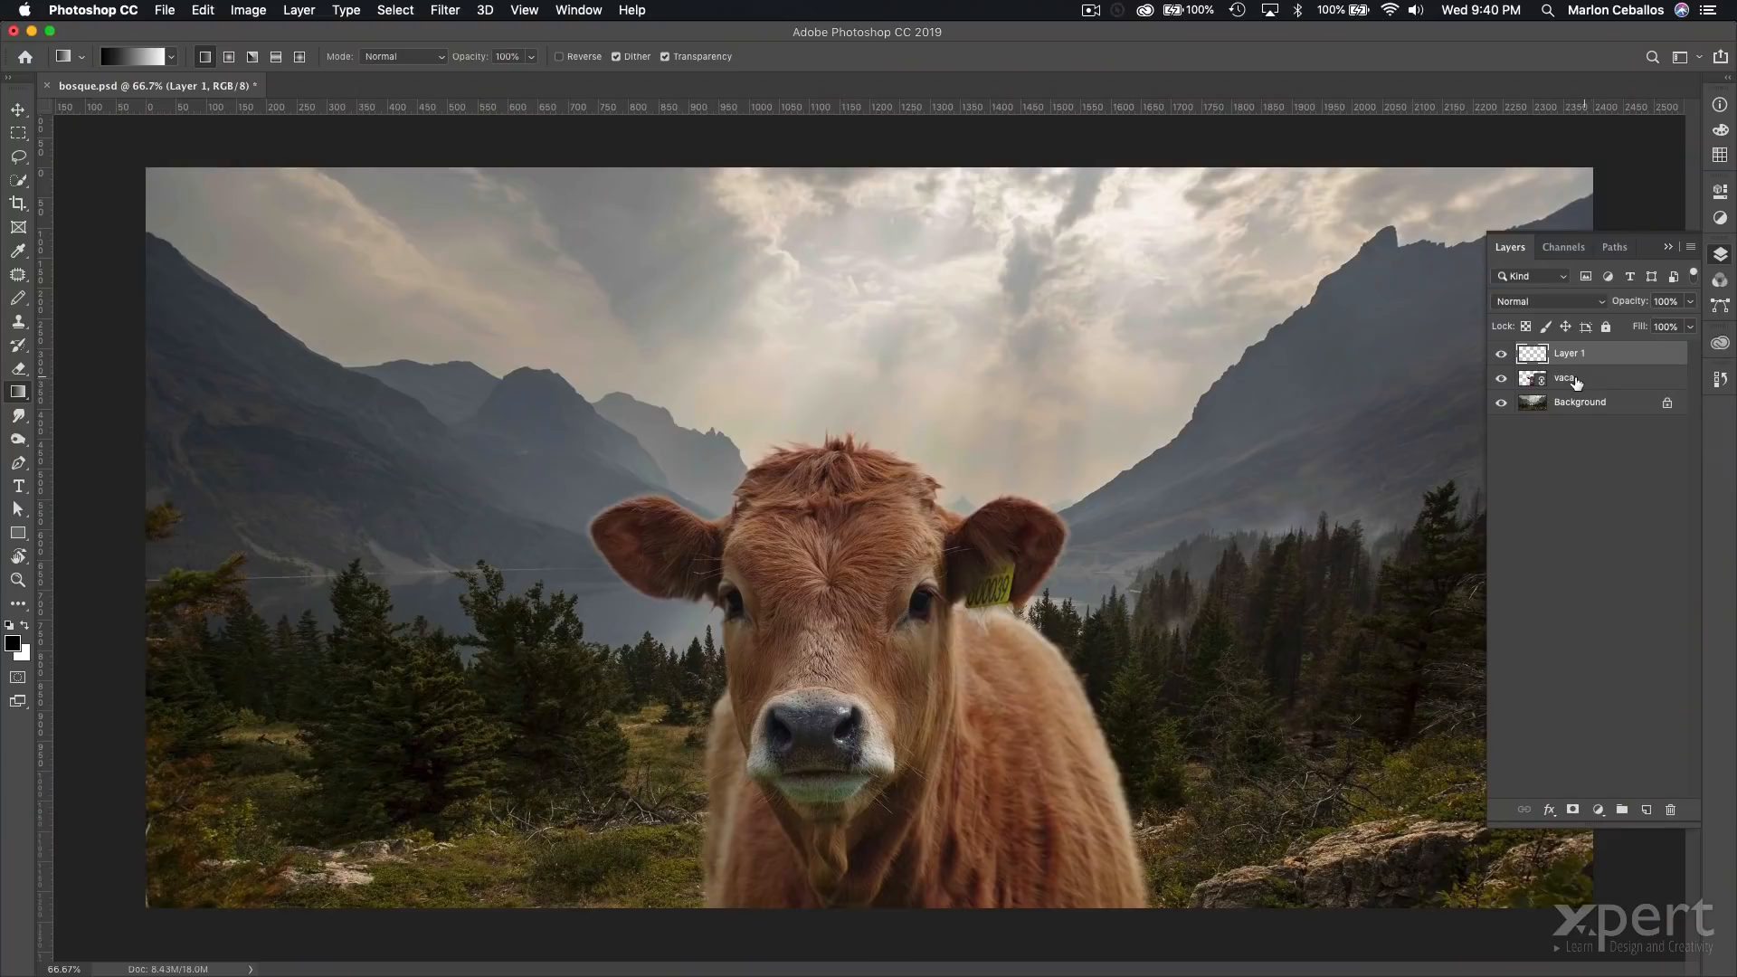
click(1504, 380)
click(1503, 380)
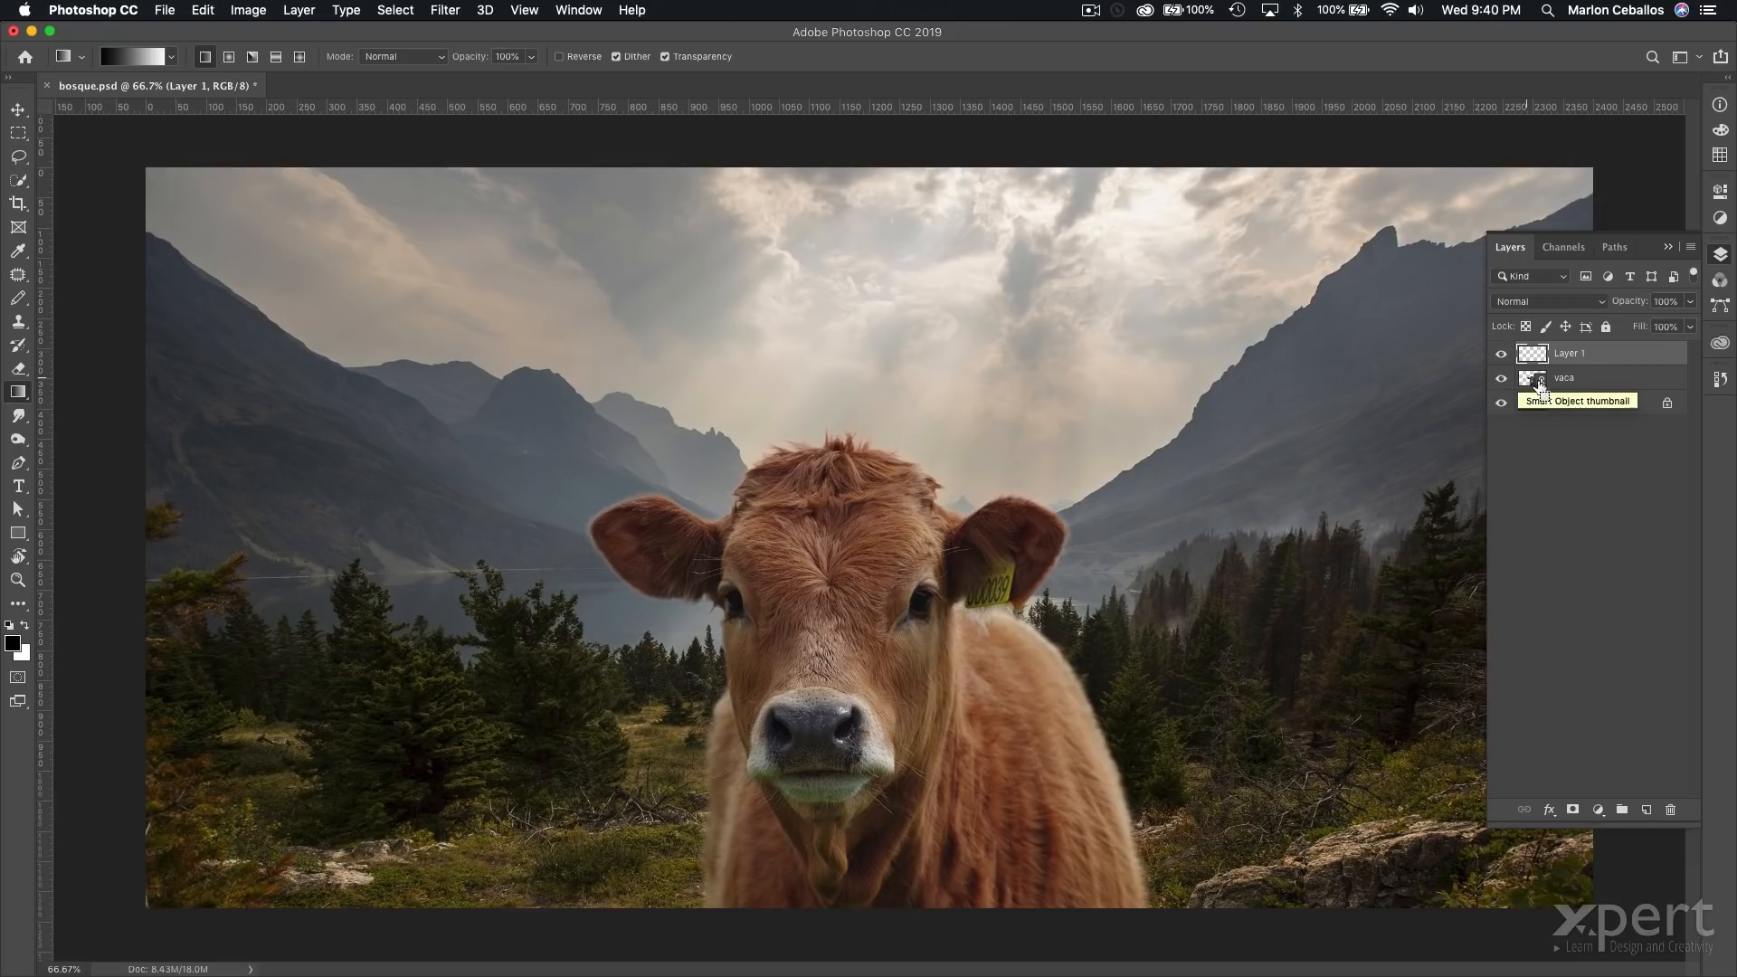
super+click(1527, 384)
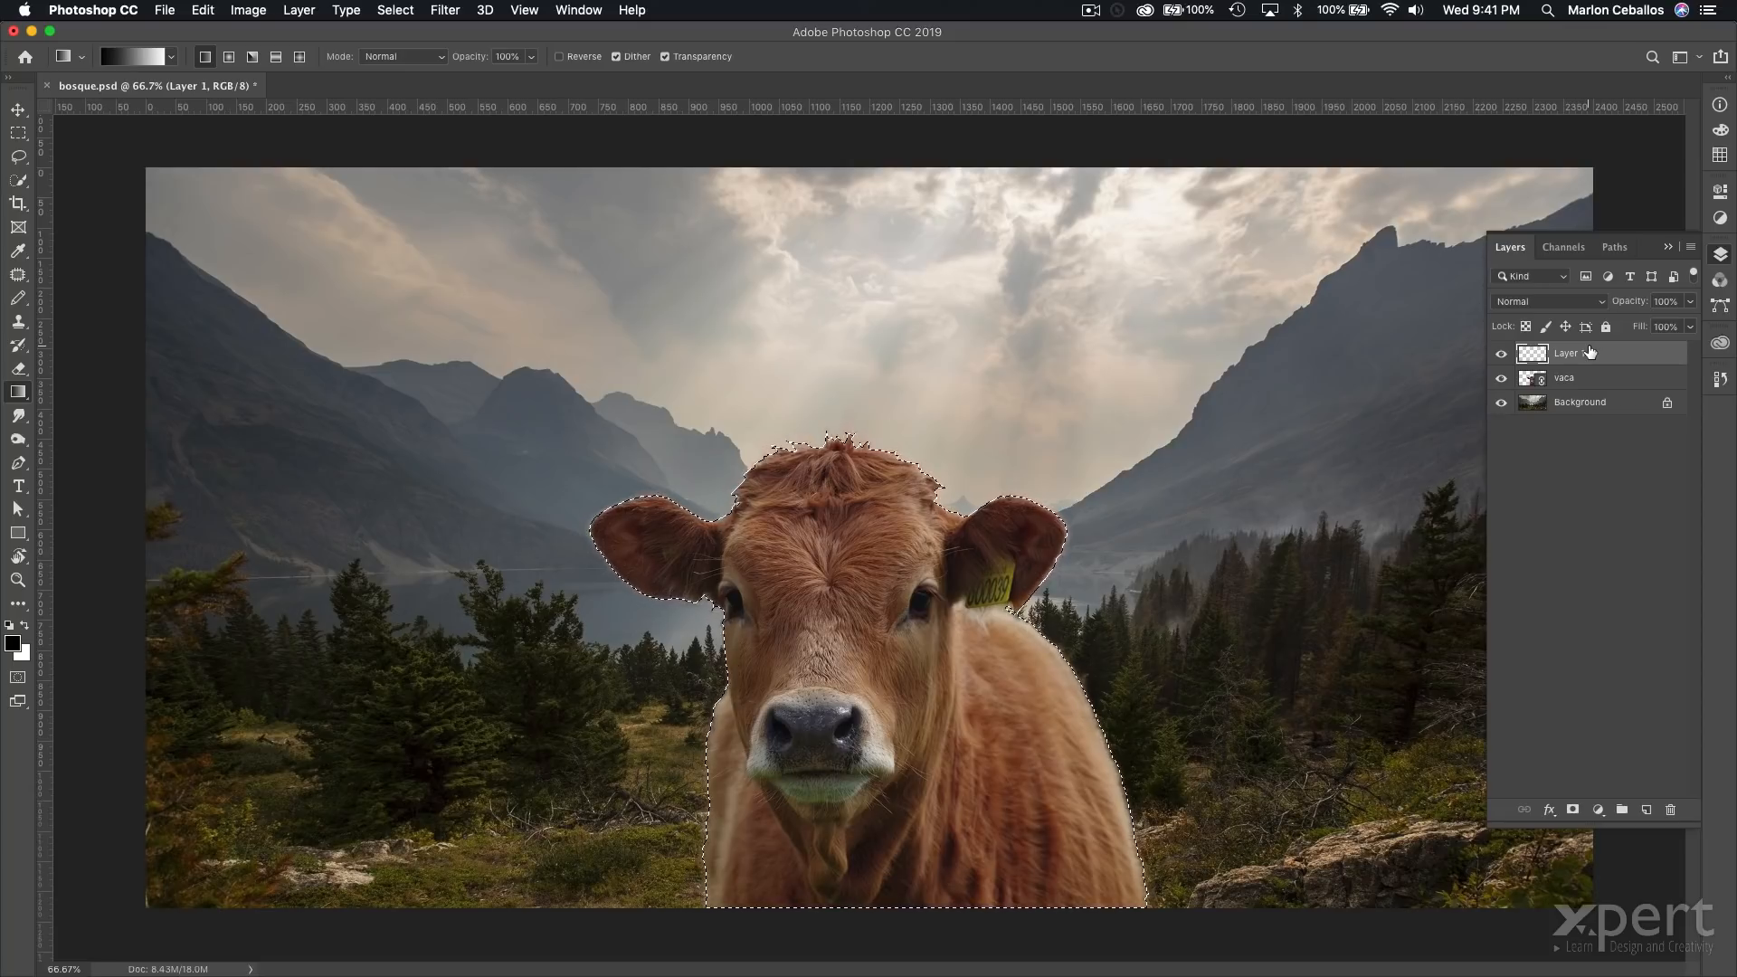
key(super+BackSpace)
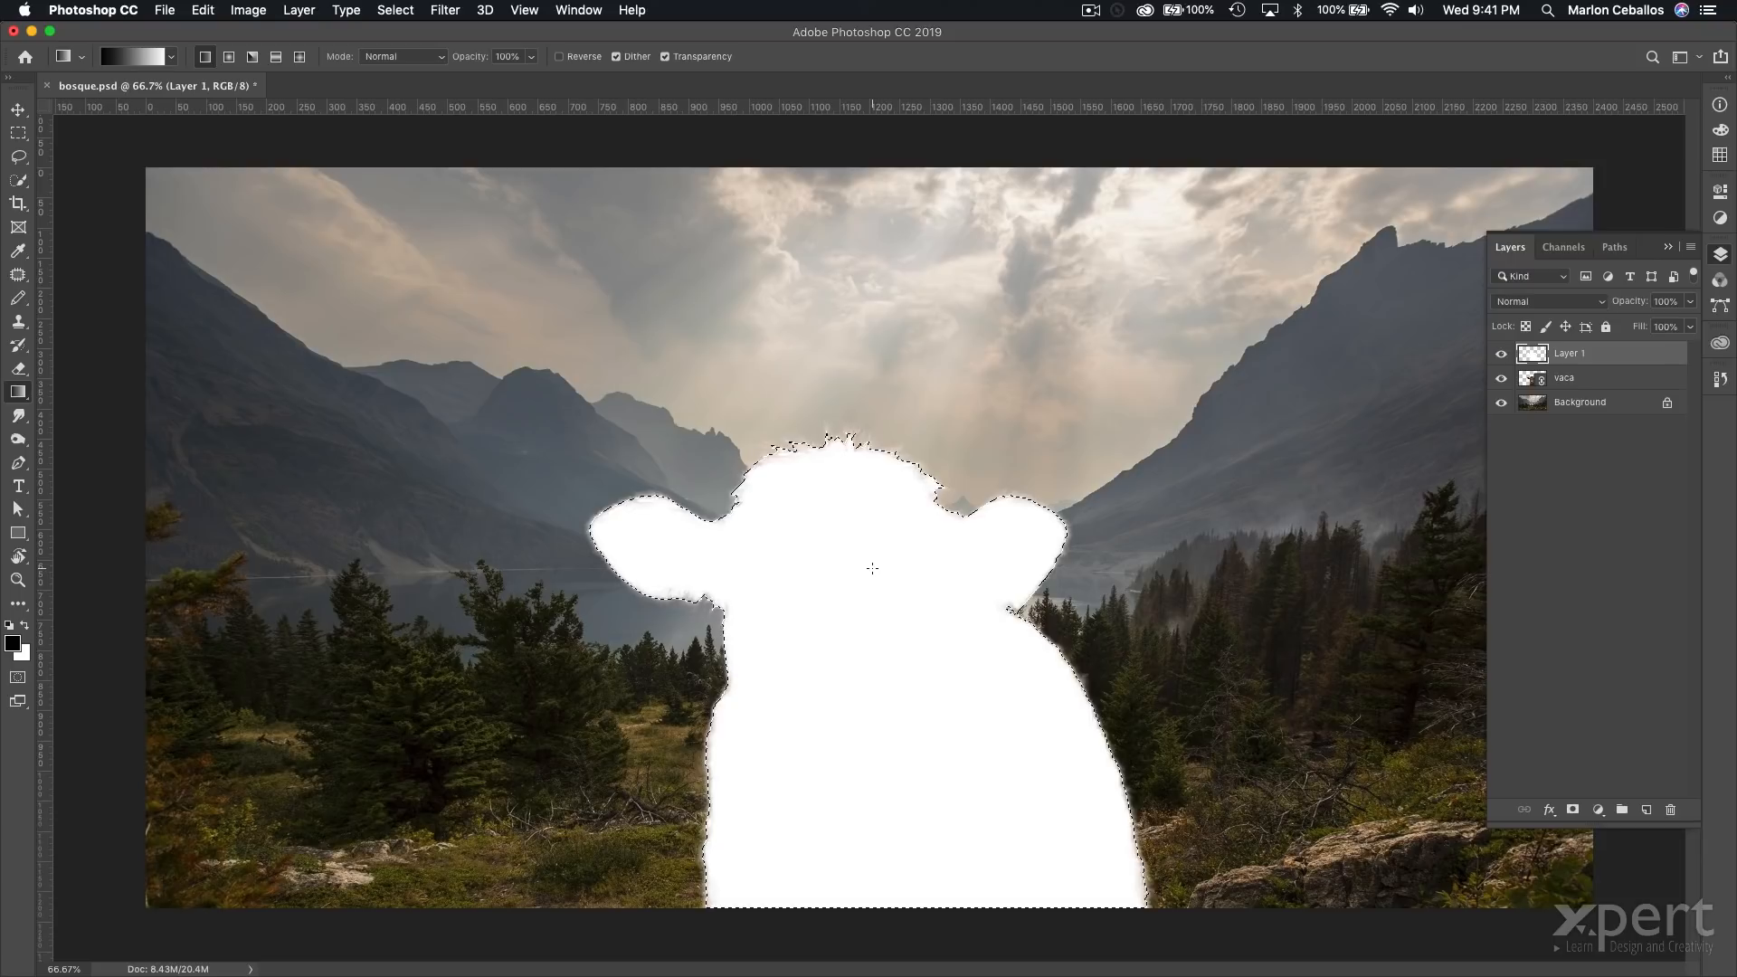
key(ctrl+d)
Add another new layer and fill it with a vertical linear gradient from black at the image's top edge to white at its base.
click(1653, 812)
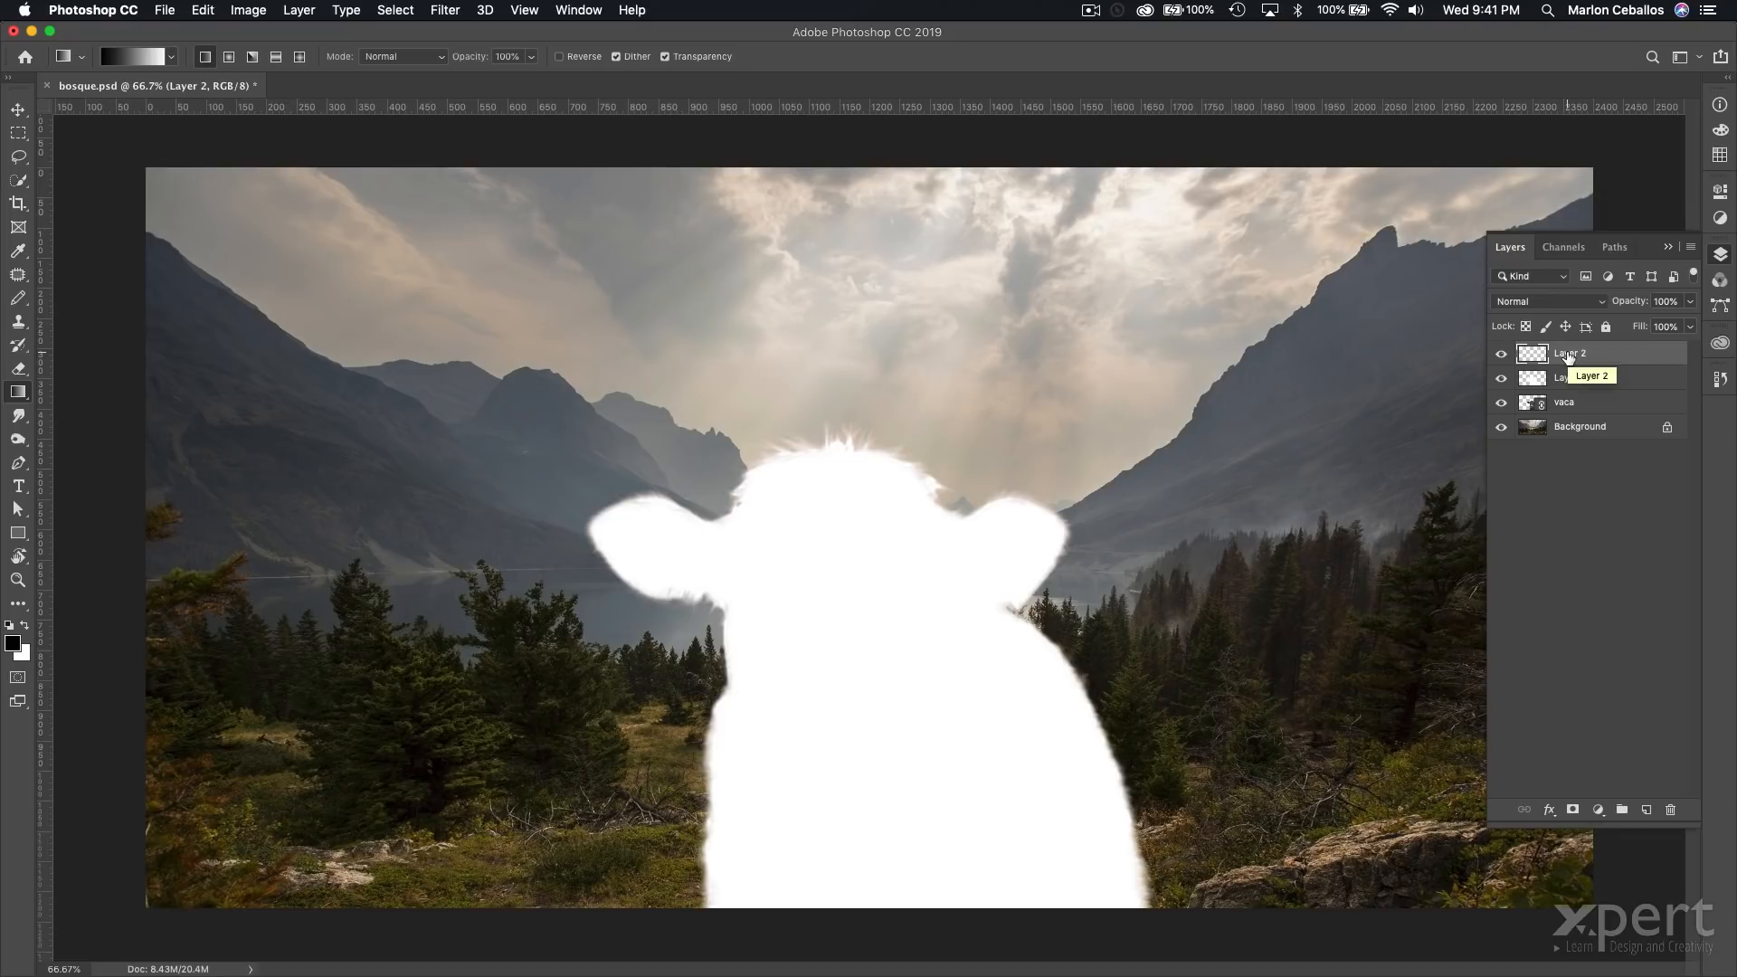
key(super+minus)
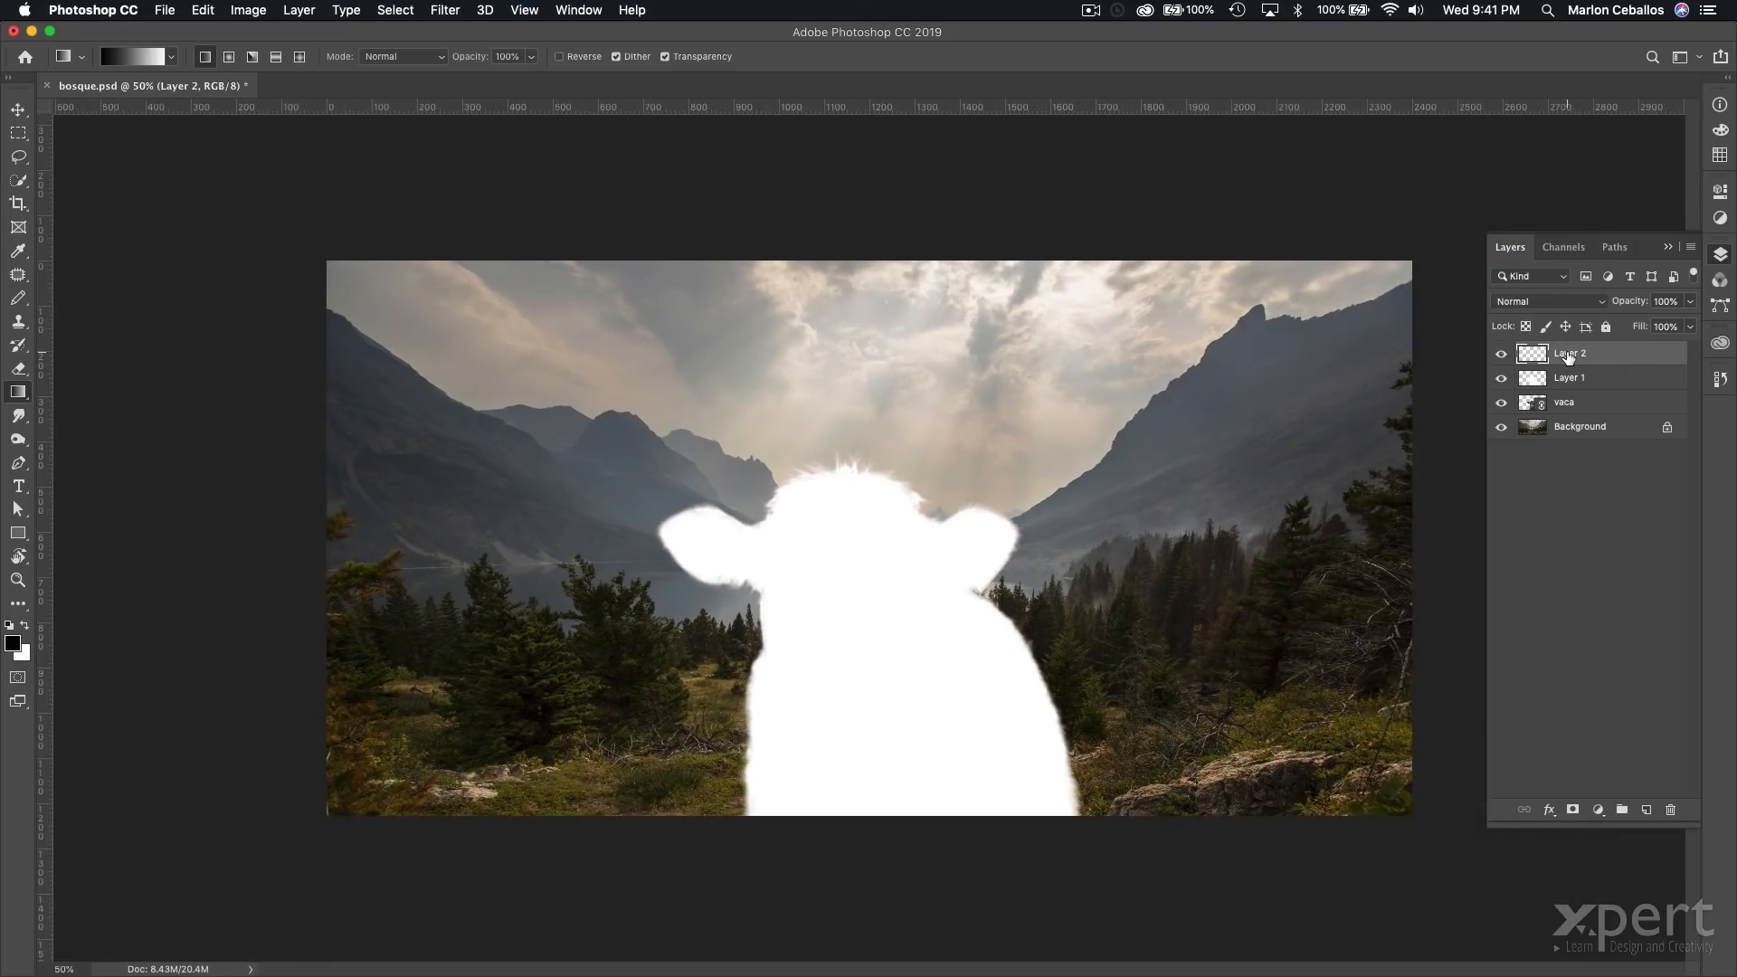
key(super+minus)
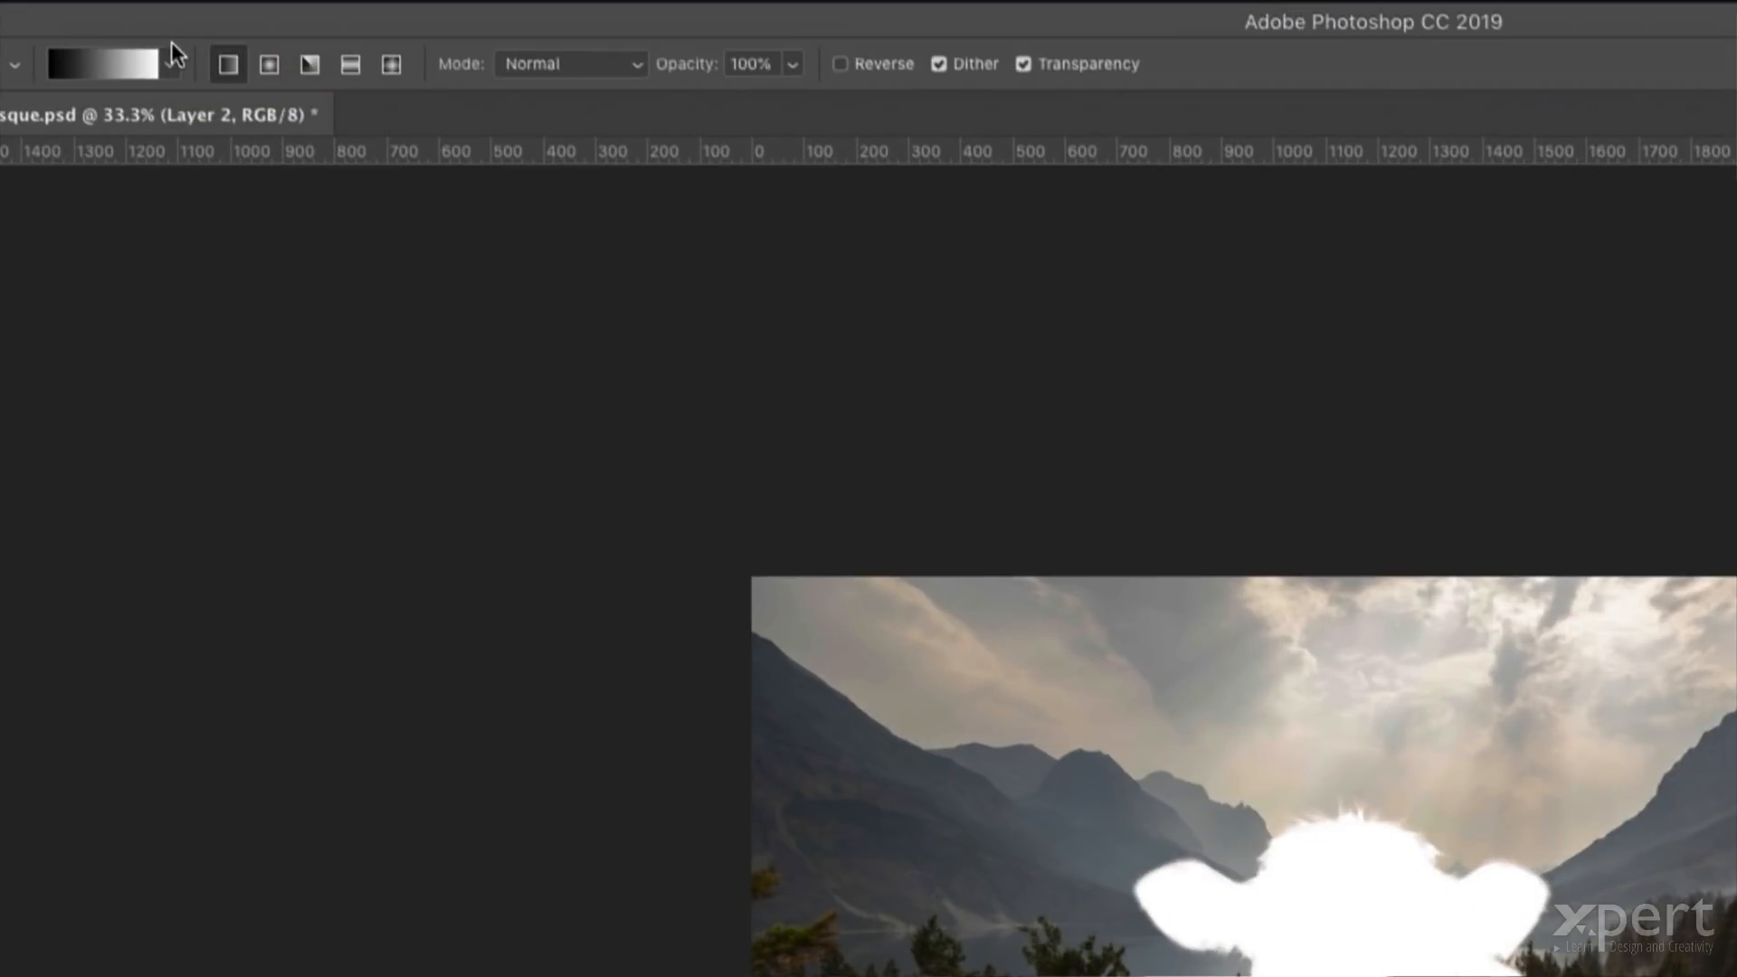
click(171, 65)
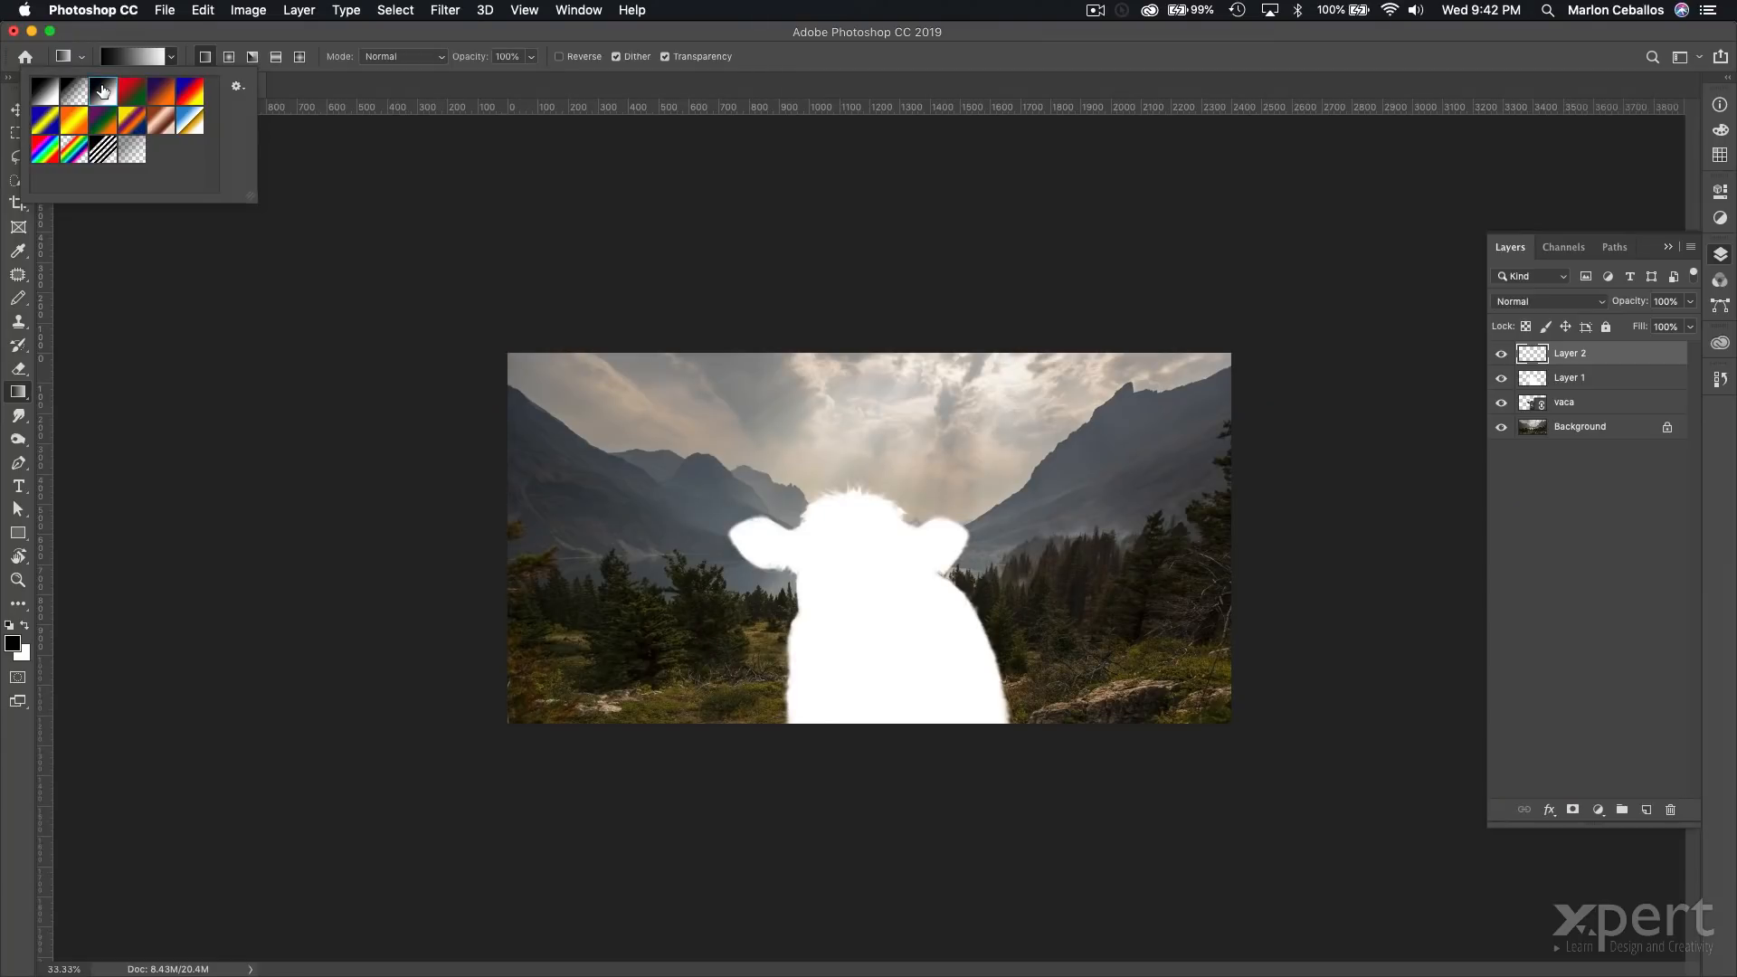
key(Escape)
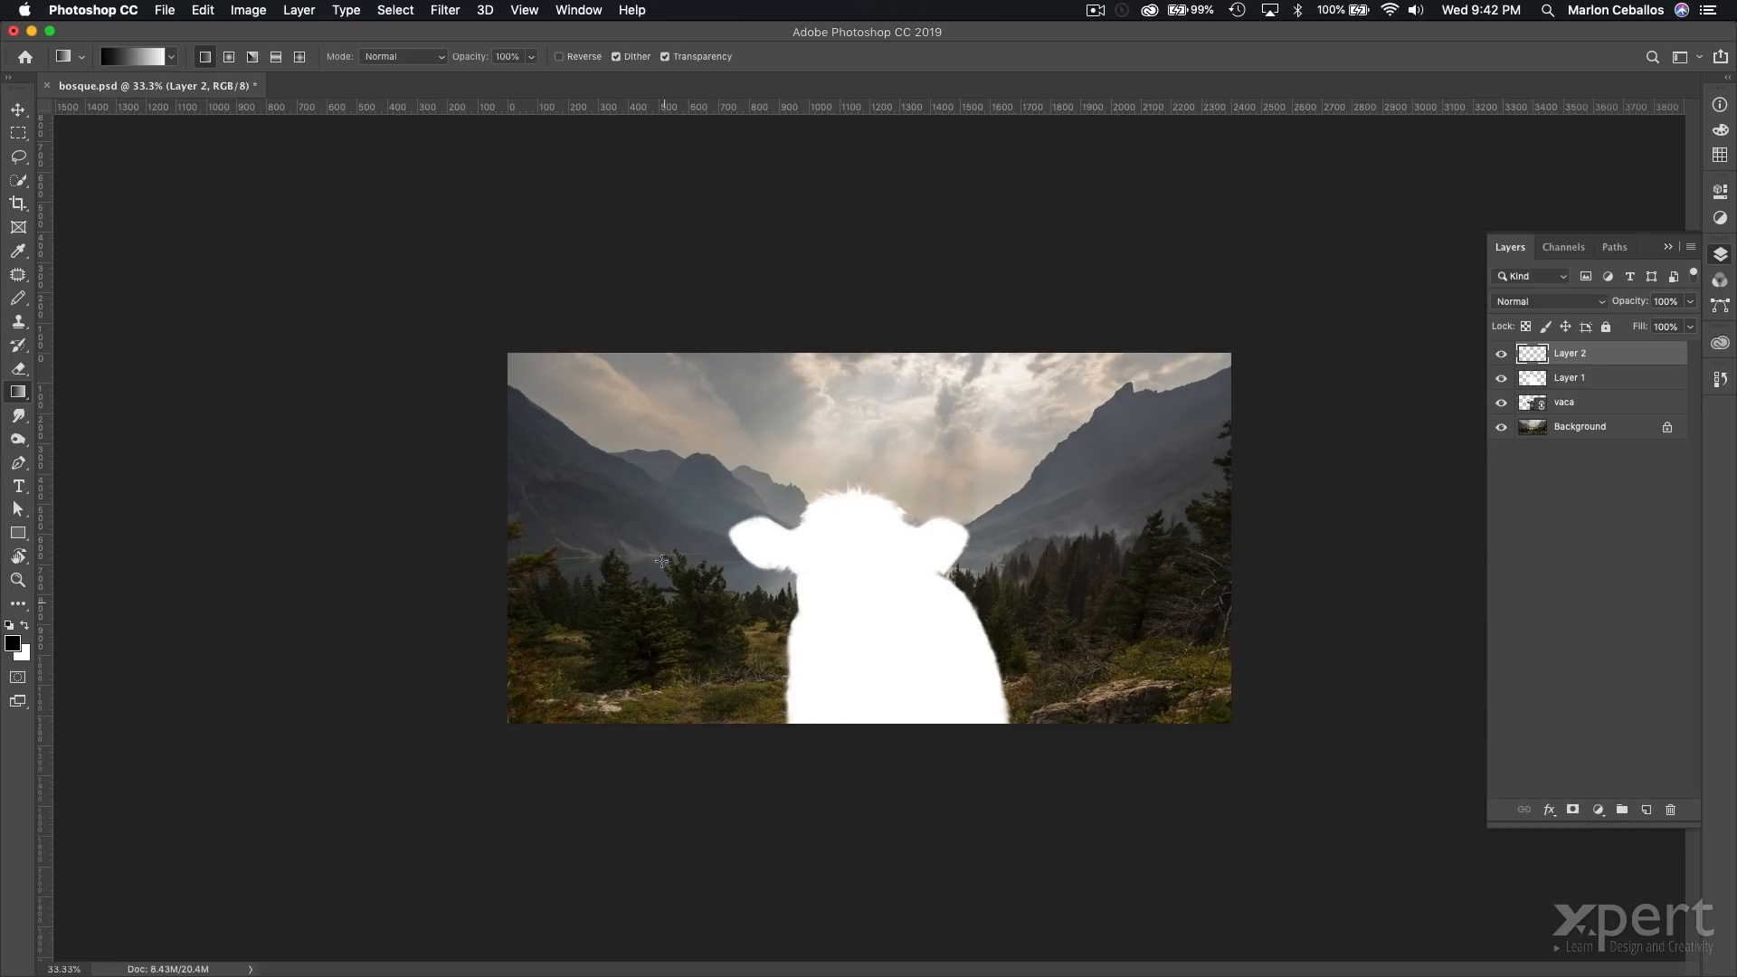
drag(662, 332, 658, 716)
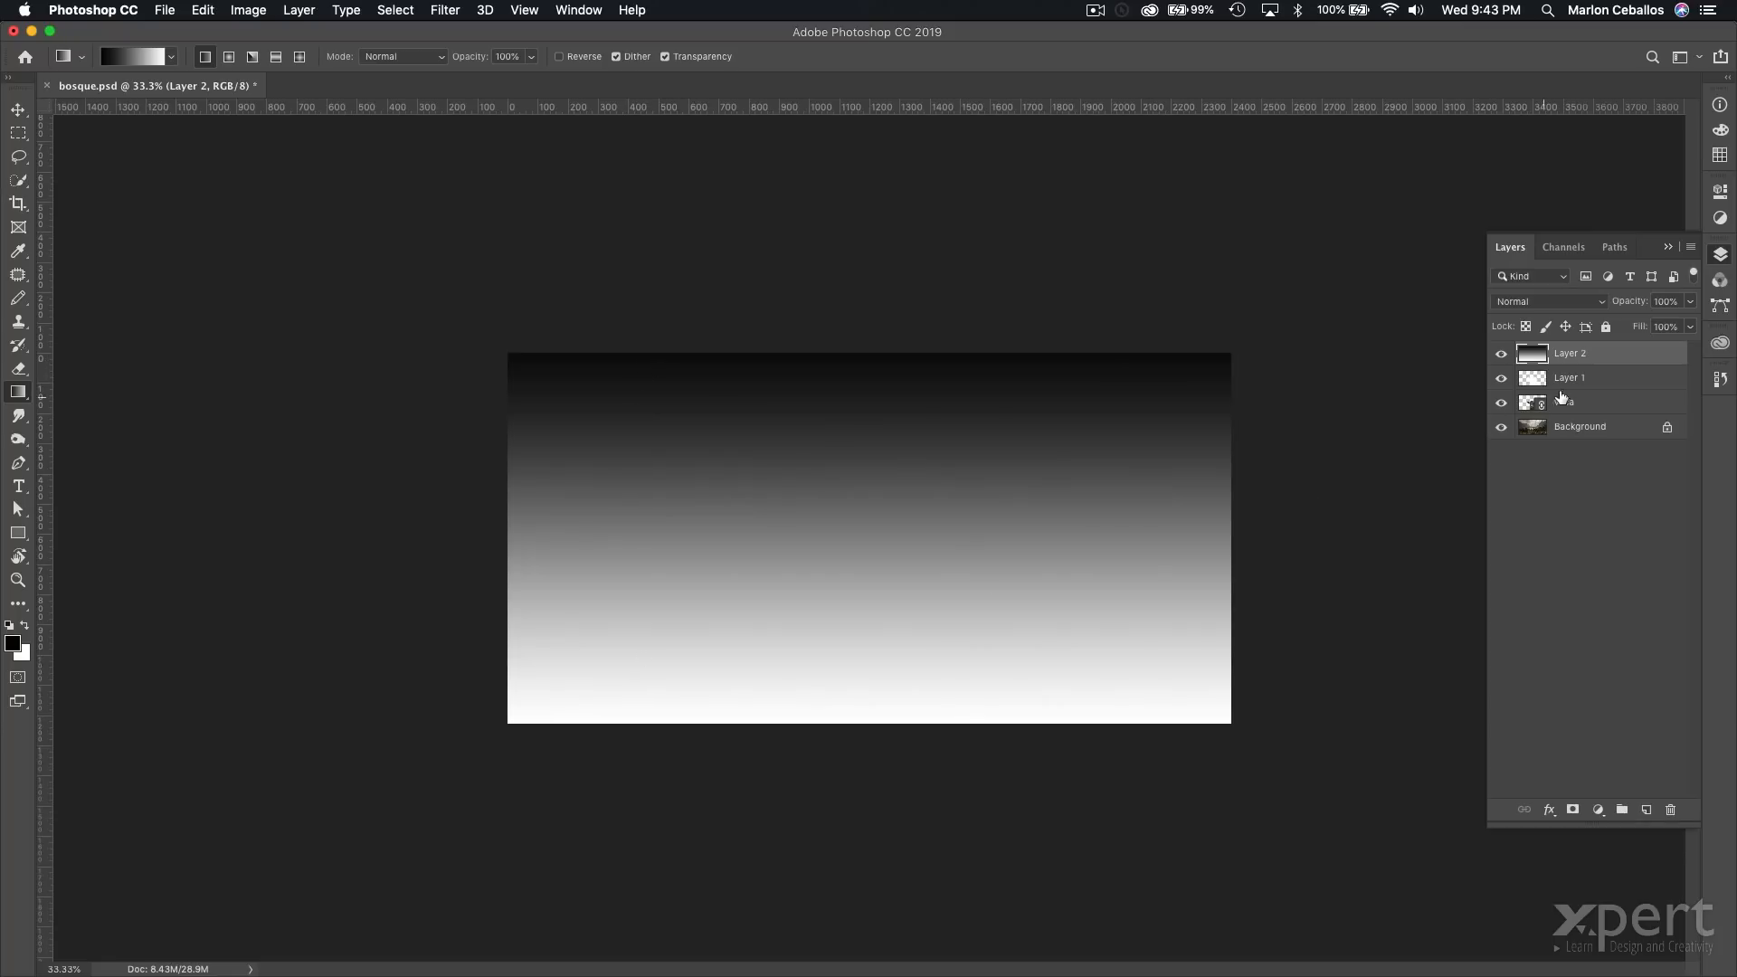
Move Layer 1 with the white silhouette above the gradient on Layer 2, then toggle both layers' visibility to compare against the photo.
click(1595, 382)
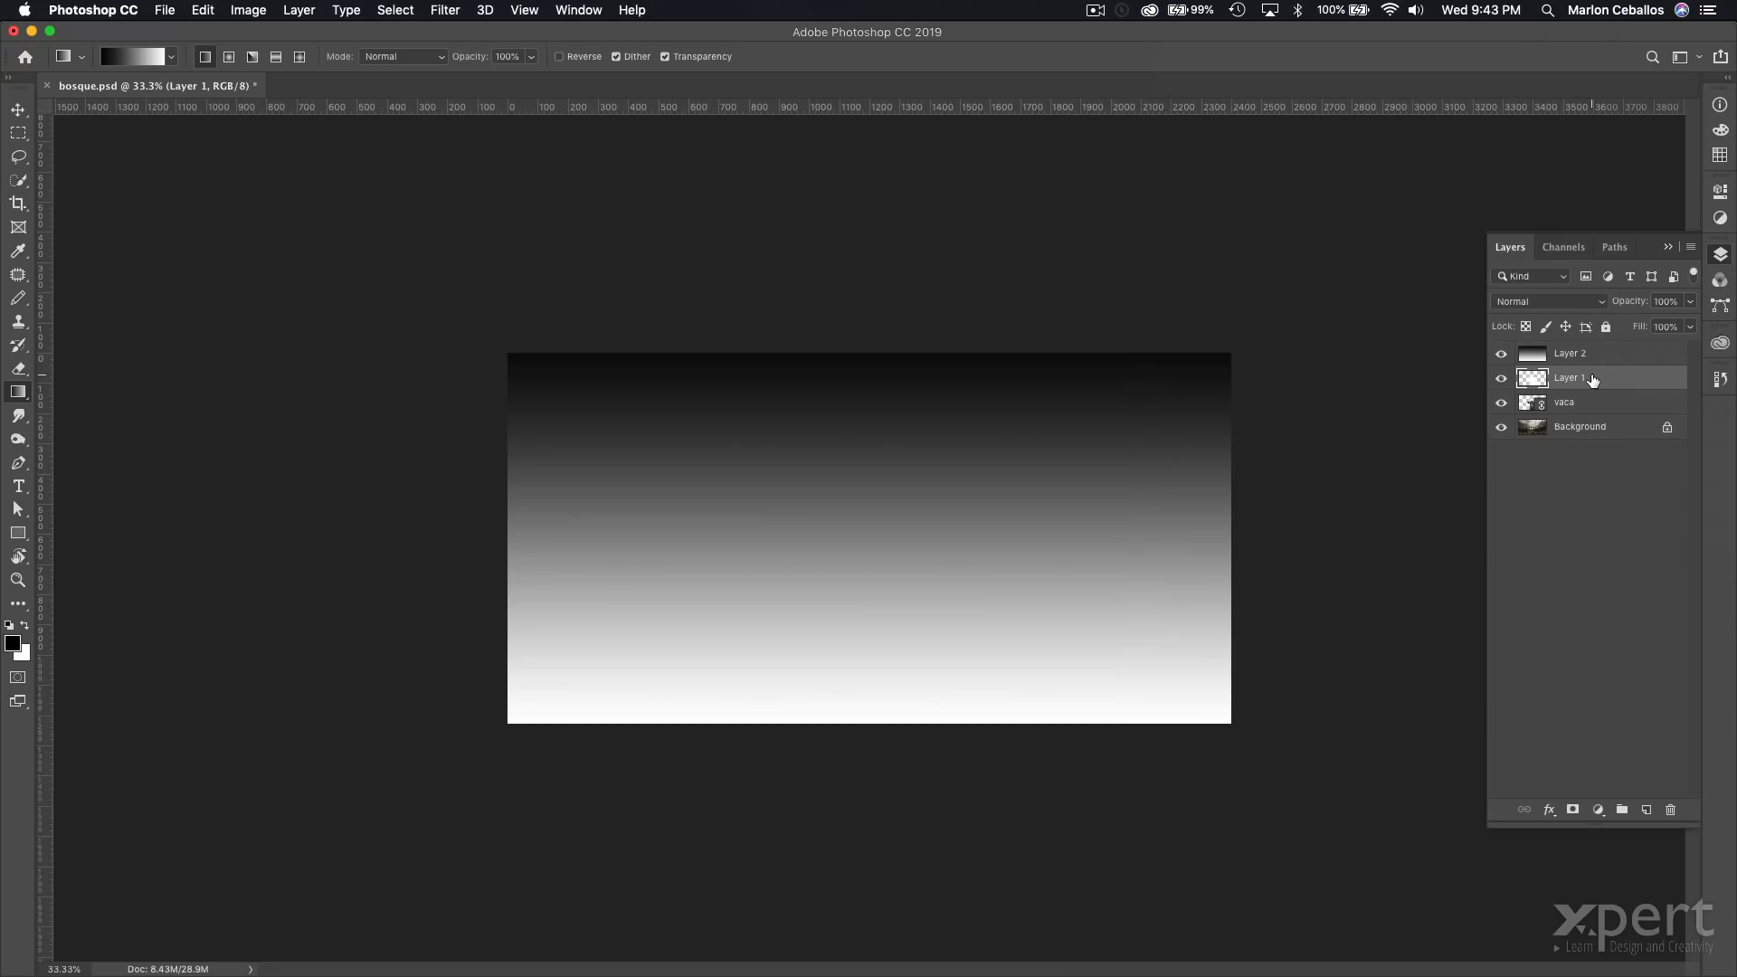
drag(1557, 423, 1596, 351)
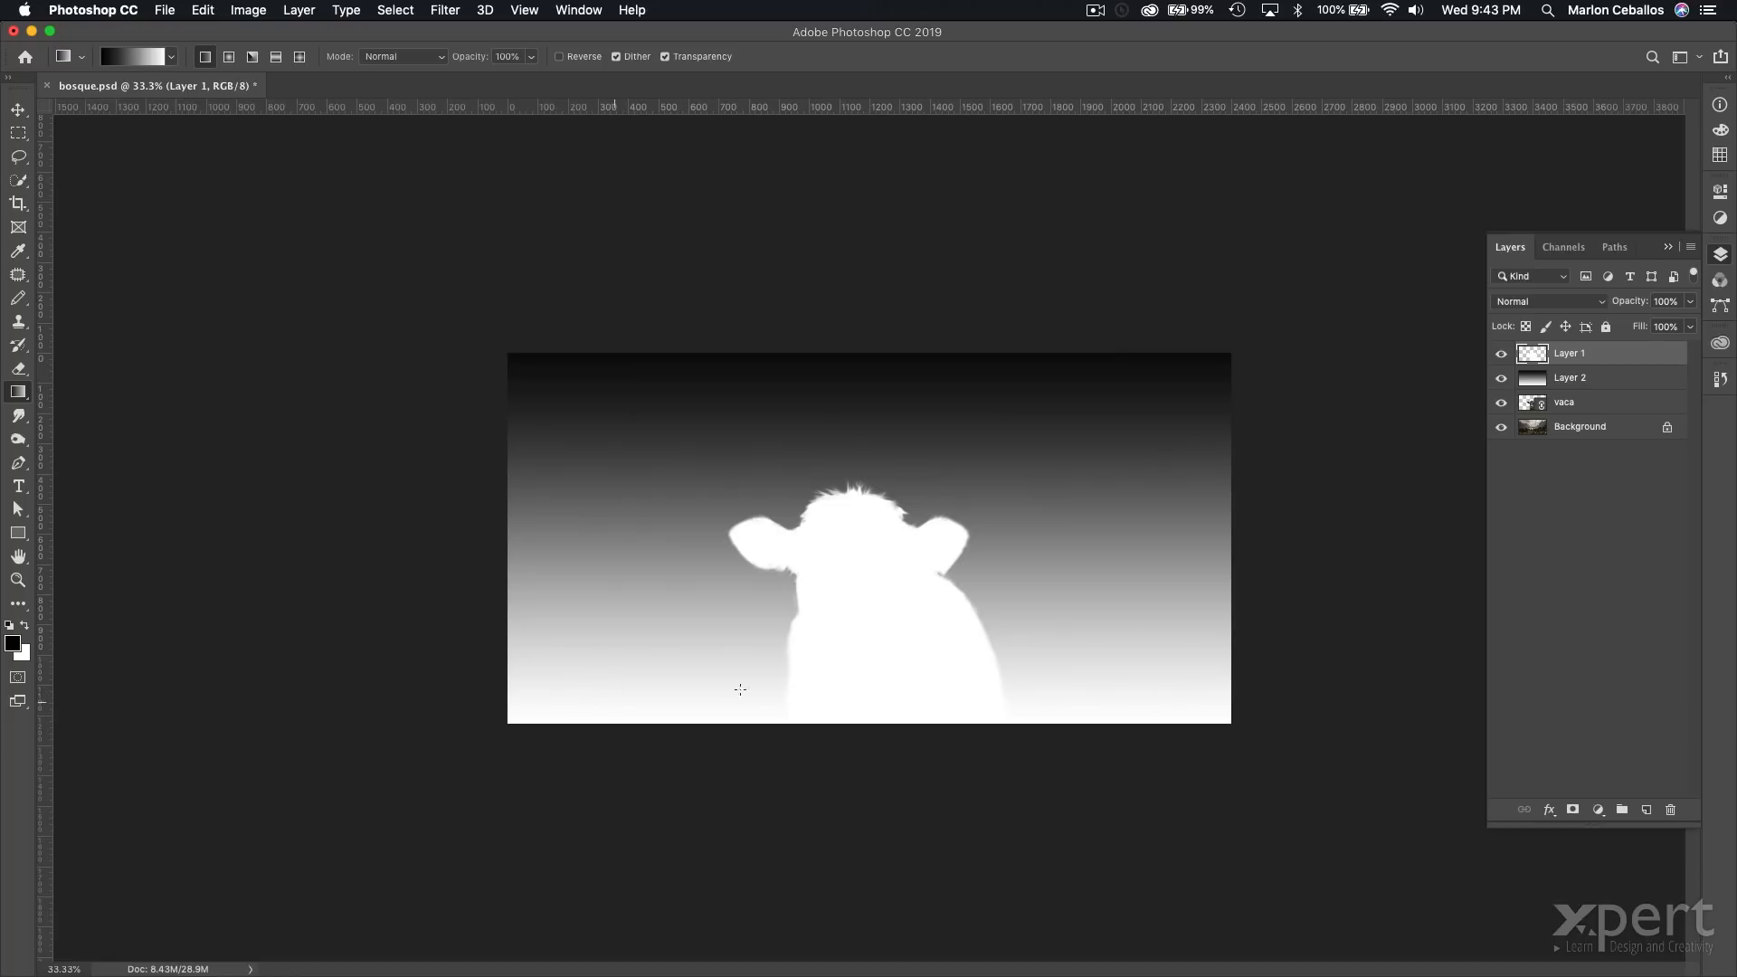
drag(1501, 354, 1501, 378)
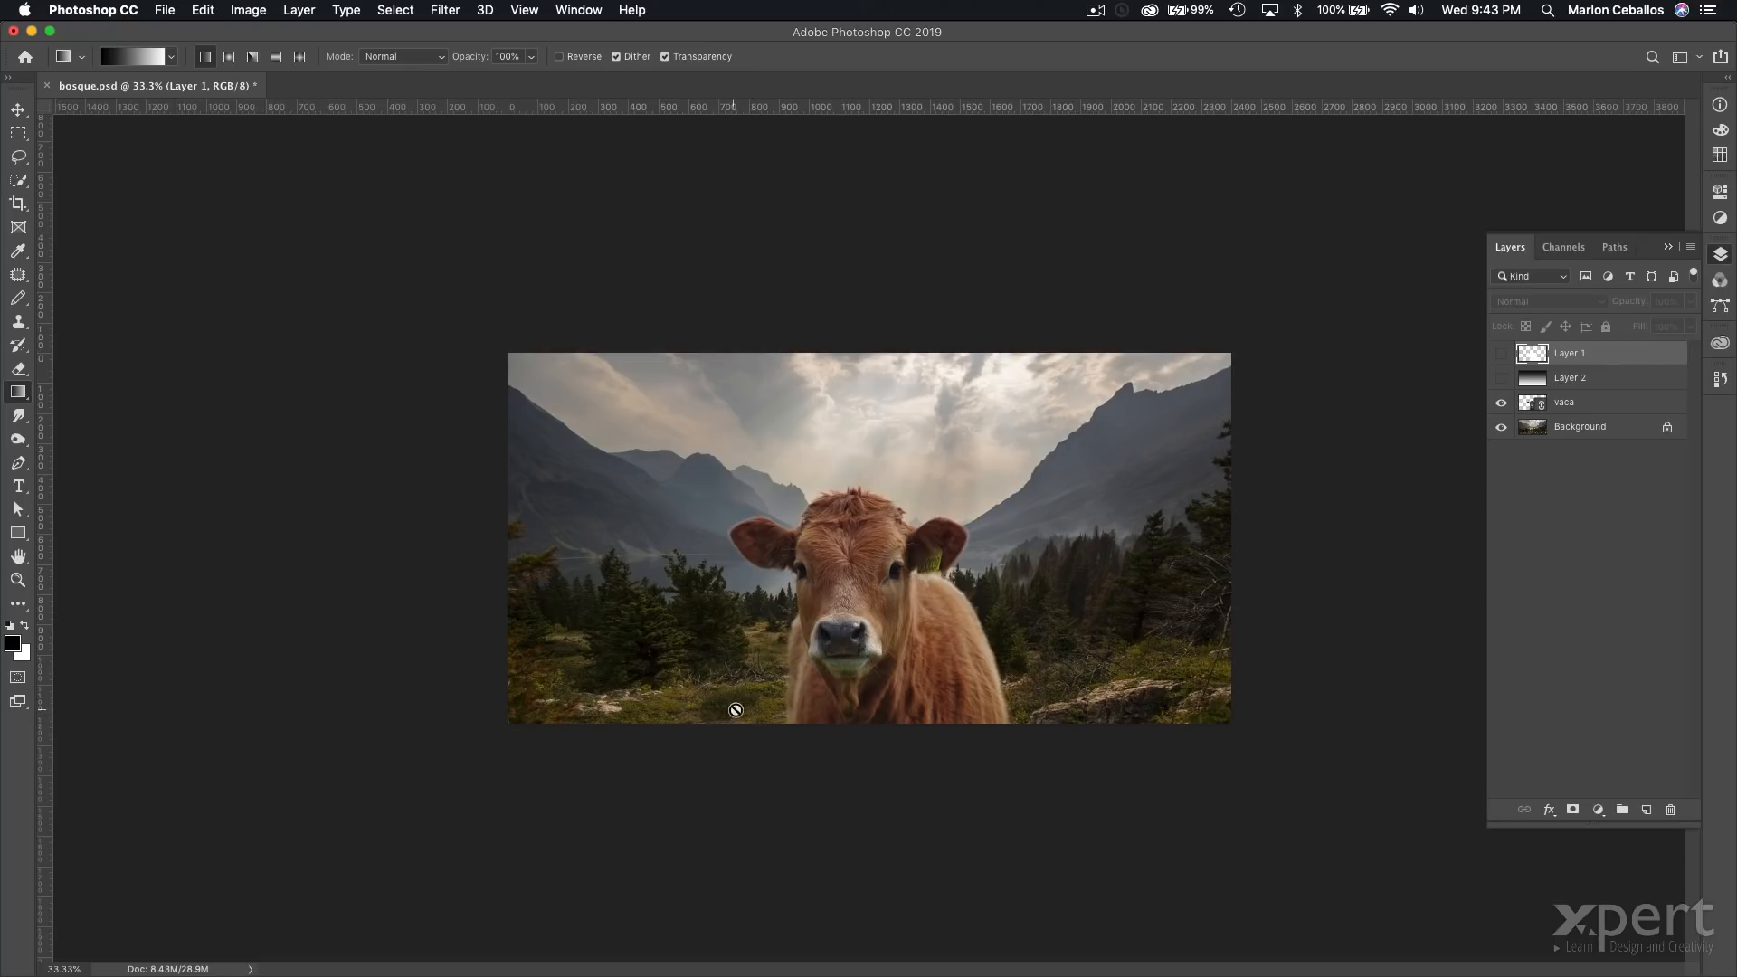
click(1502, 378)
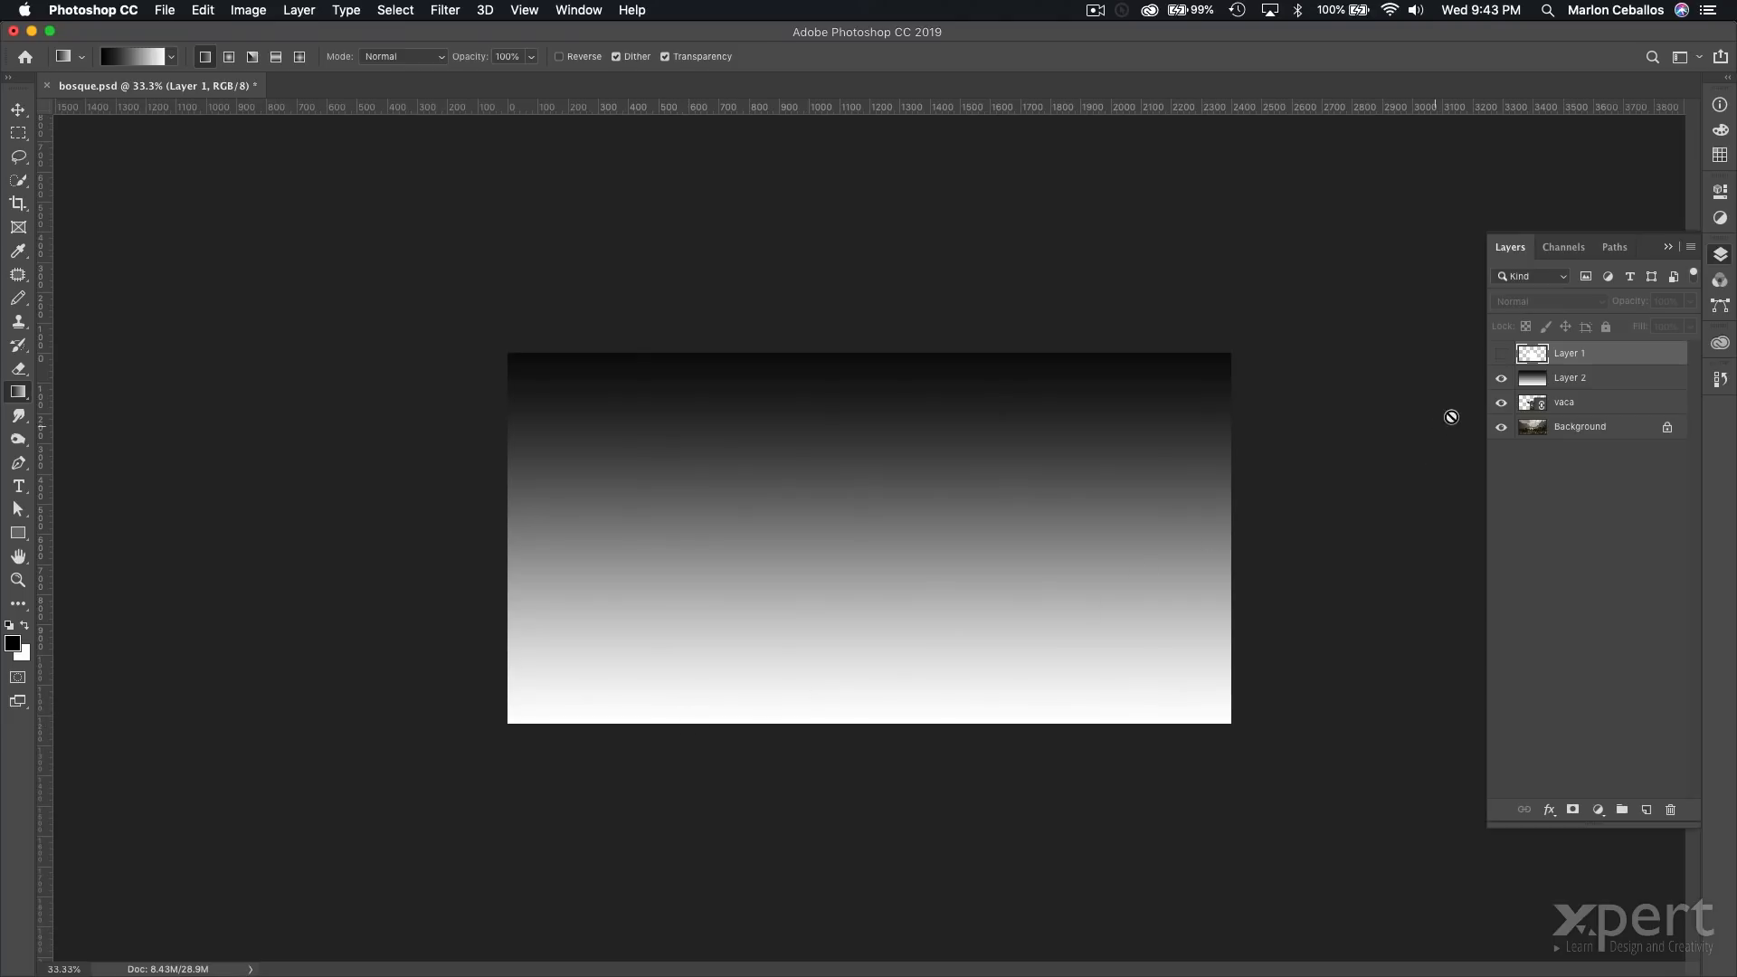
click(1501, 353)
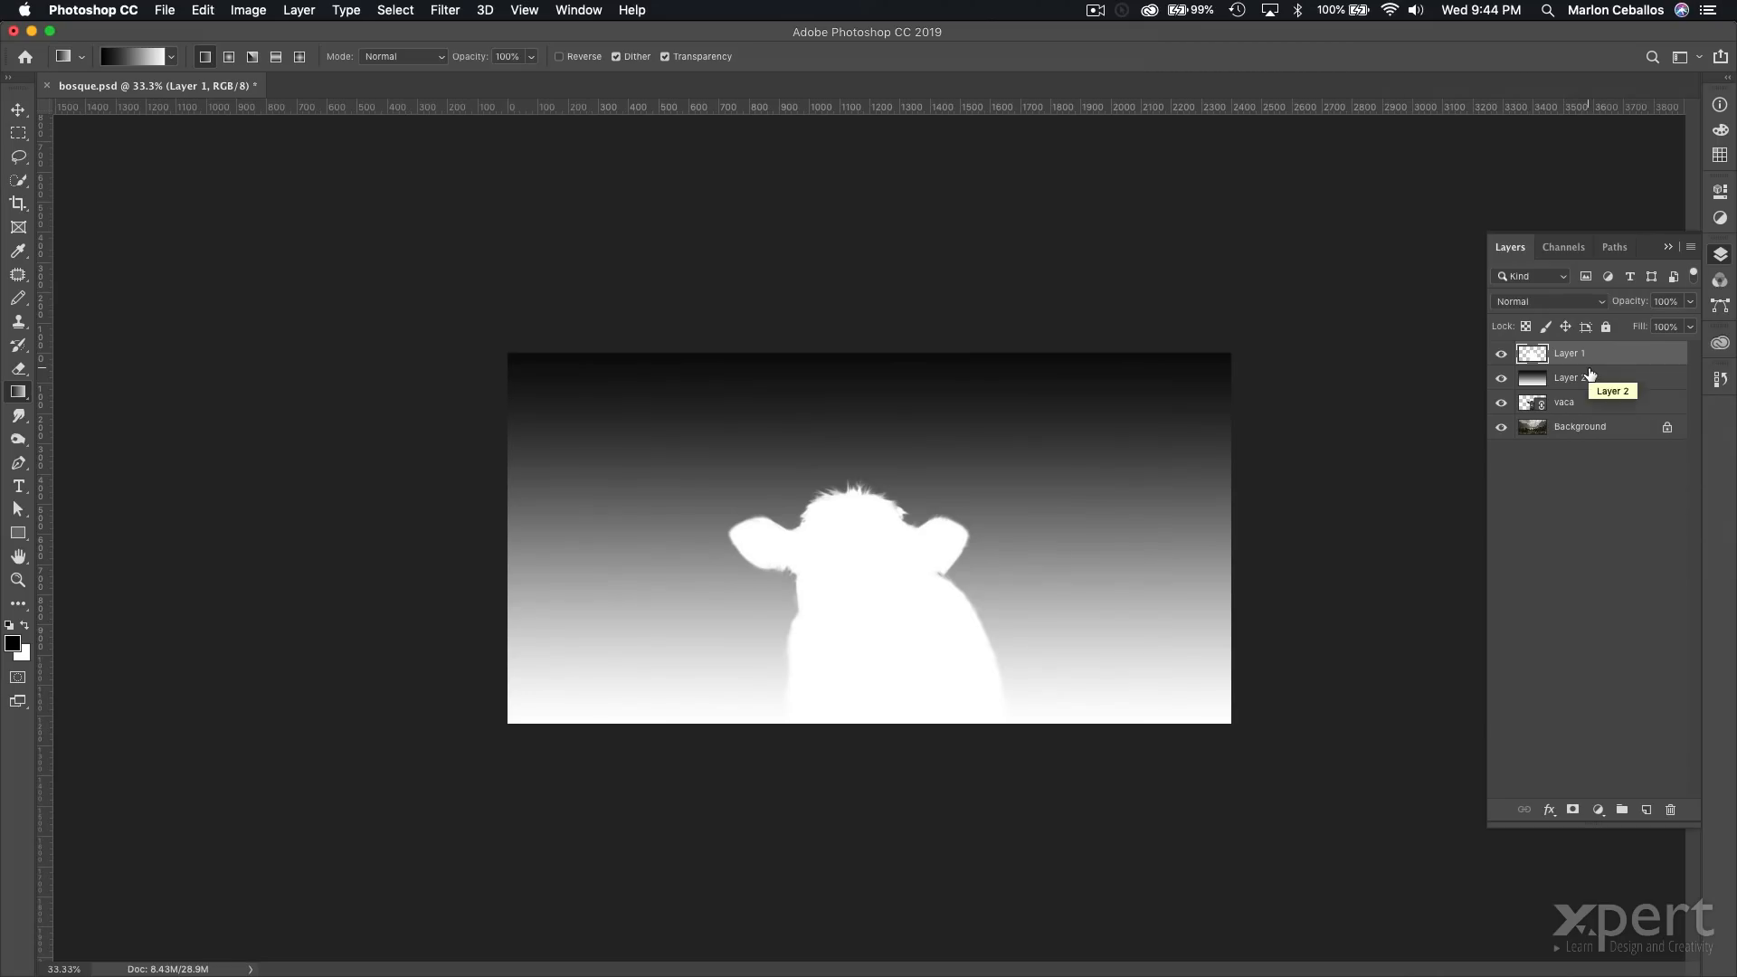
Hide Layer 1 and Layer 2 and export the cow photo in PNG format as bosque.png to the tmp folder.
drag(1502, 354, 1505, 382)
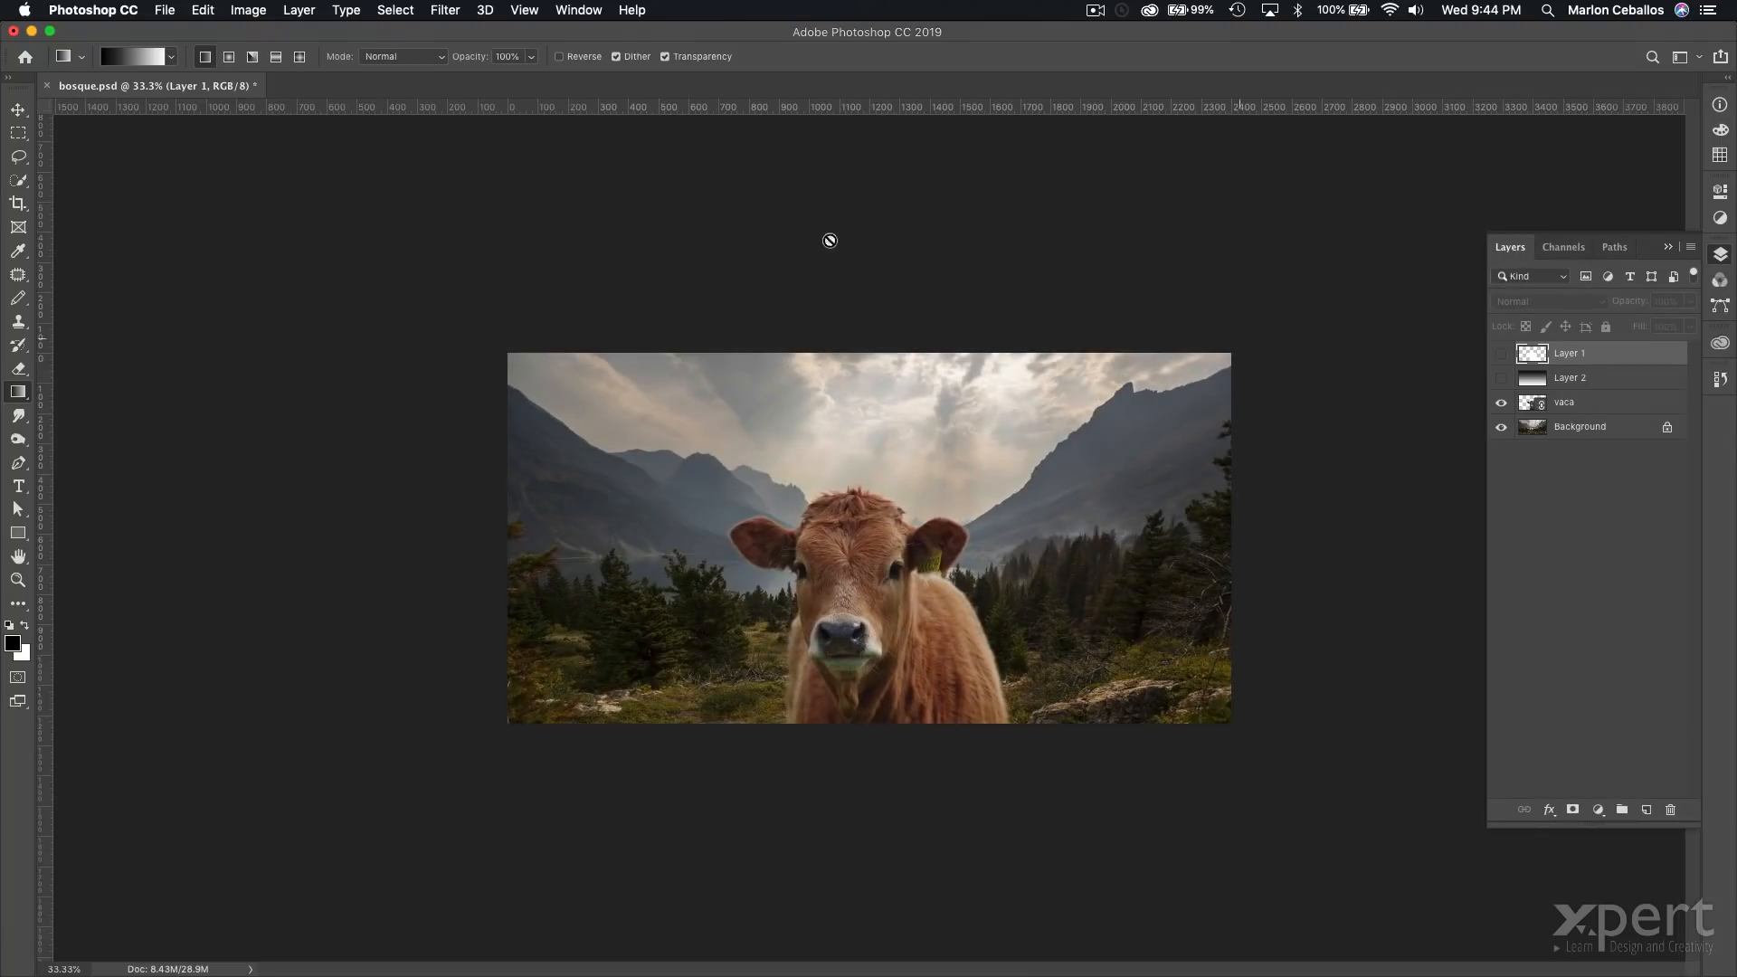
click(172, 12)
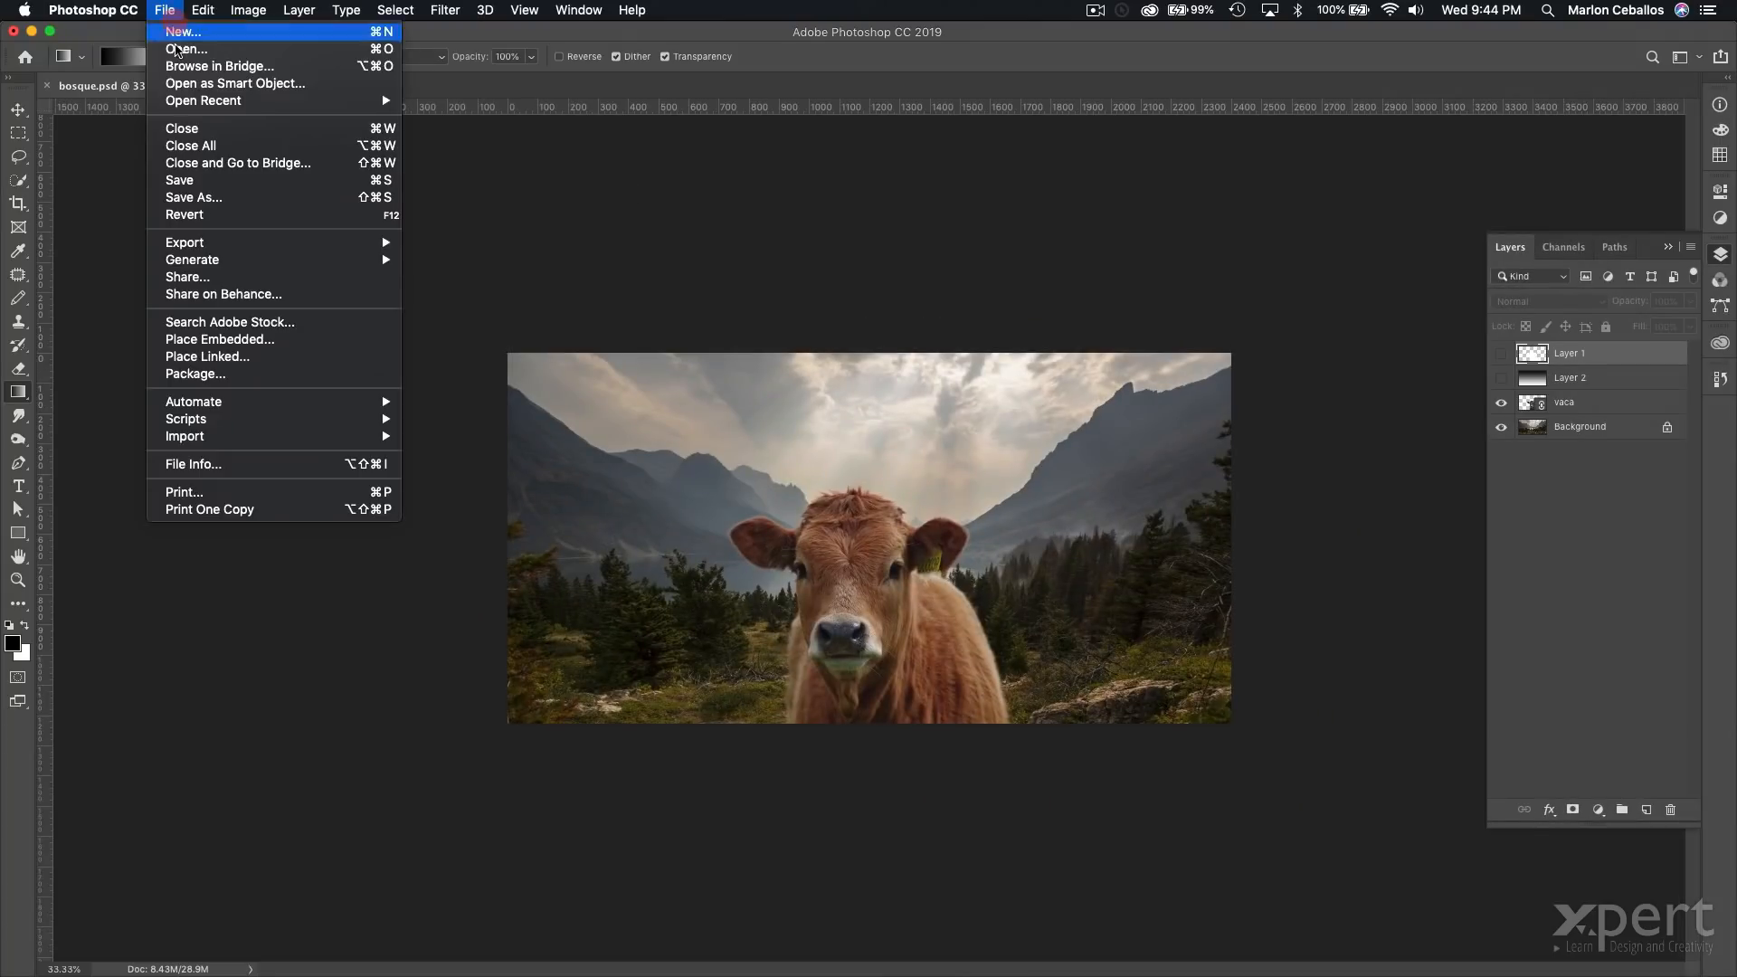
mouse_move(190, 242)
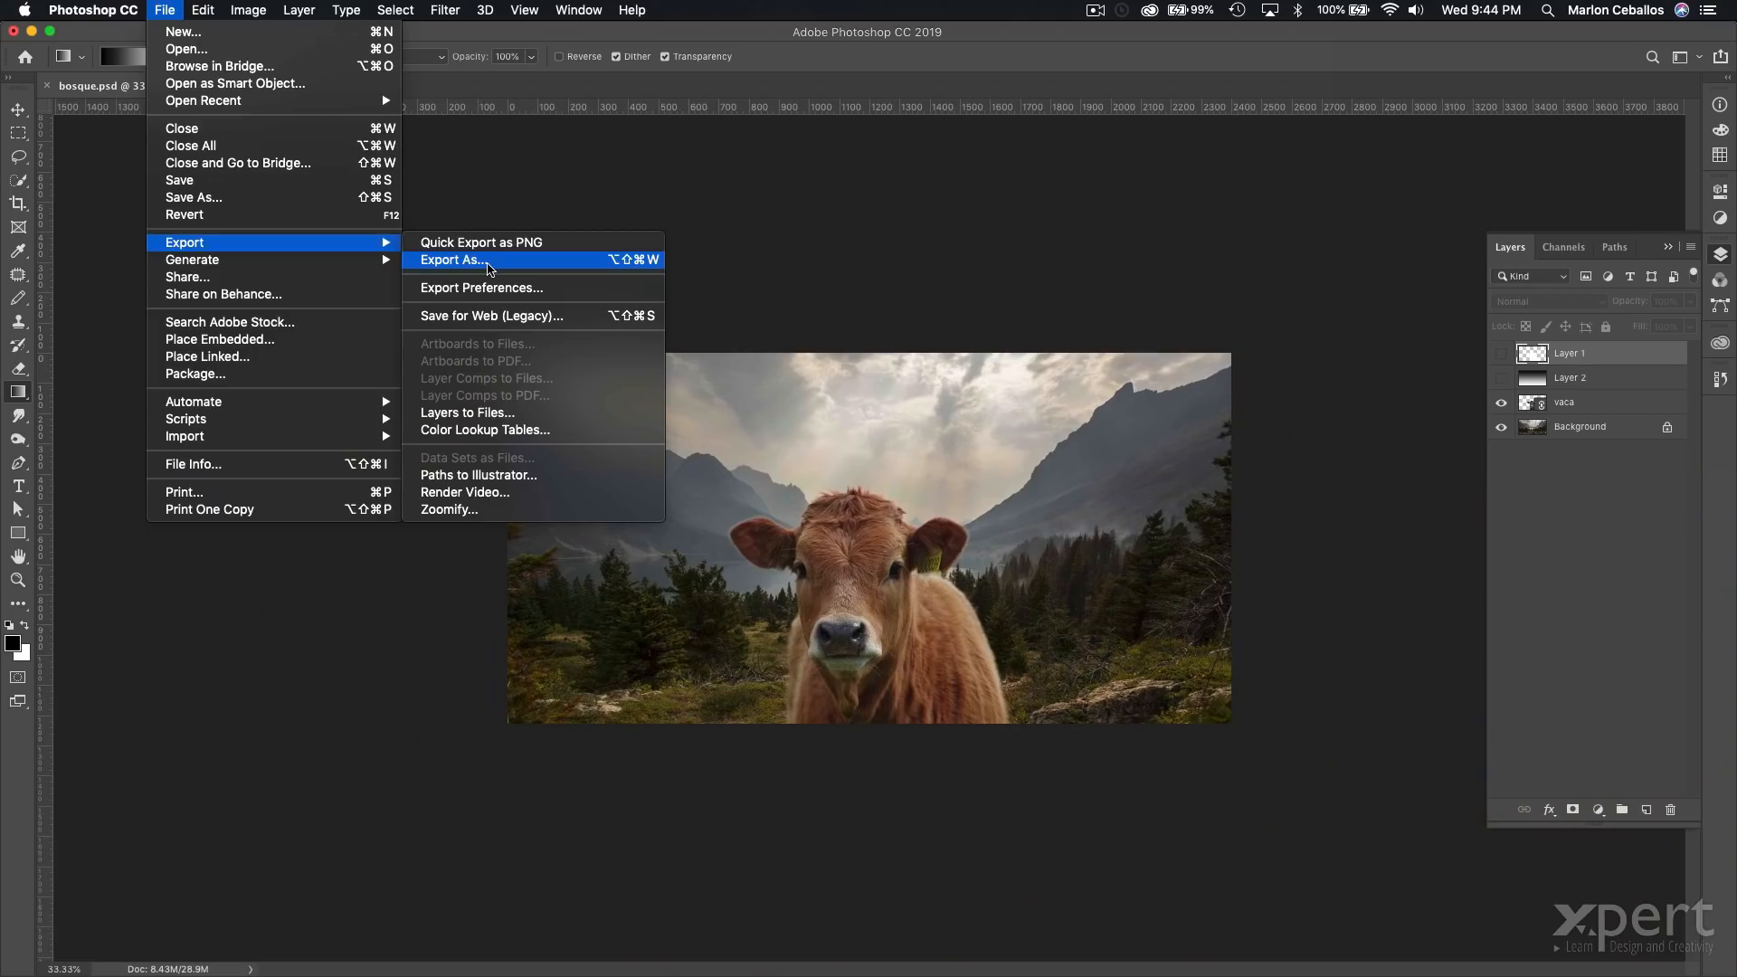
click(487, 262)
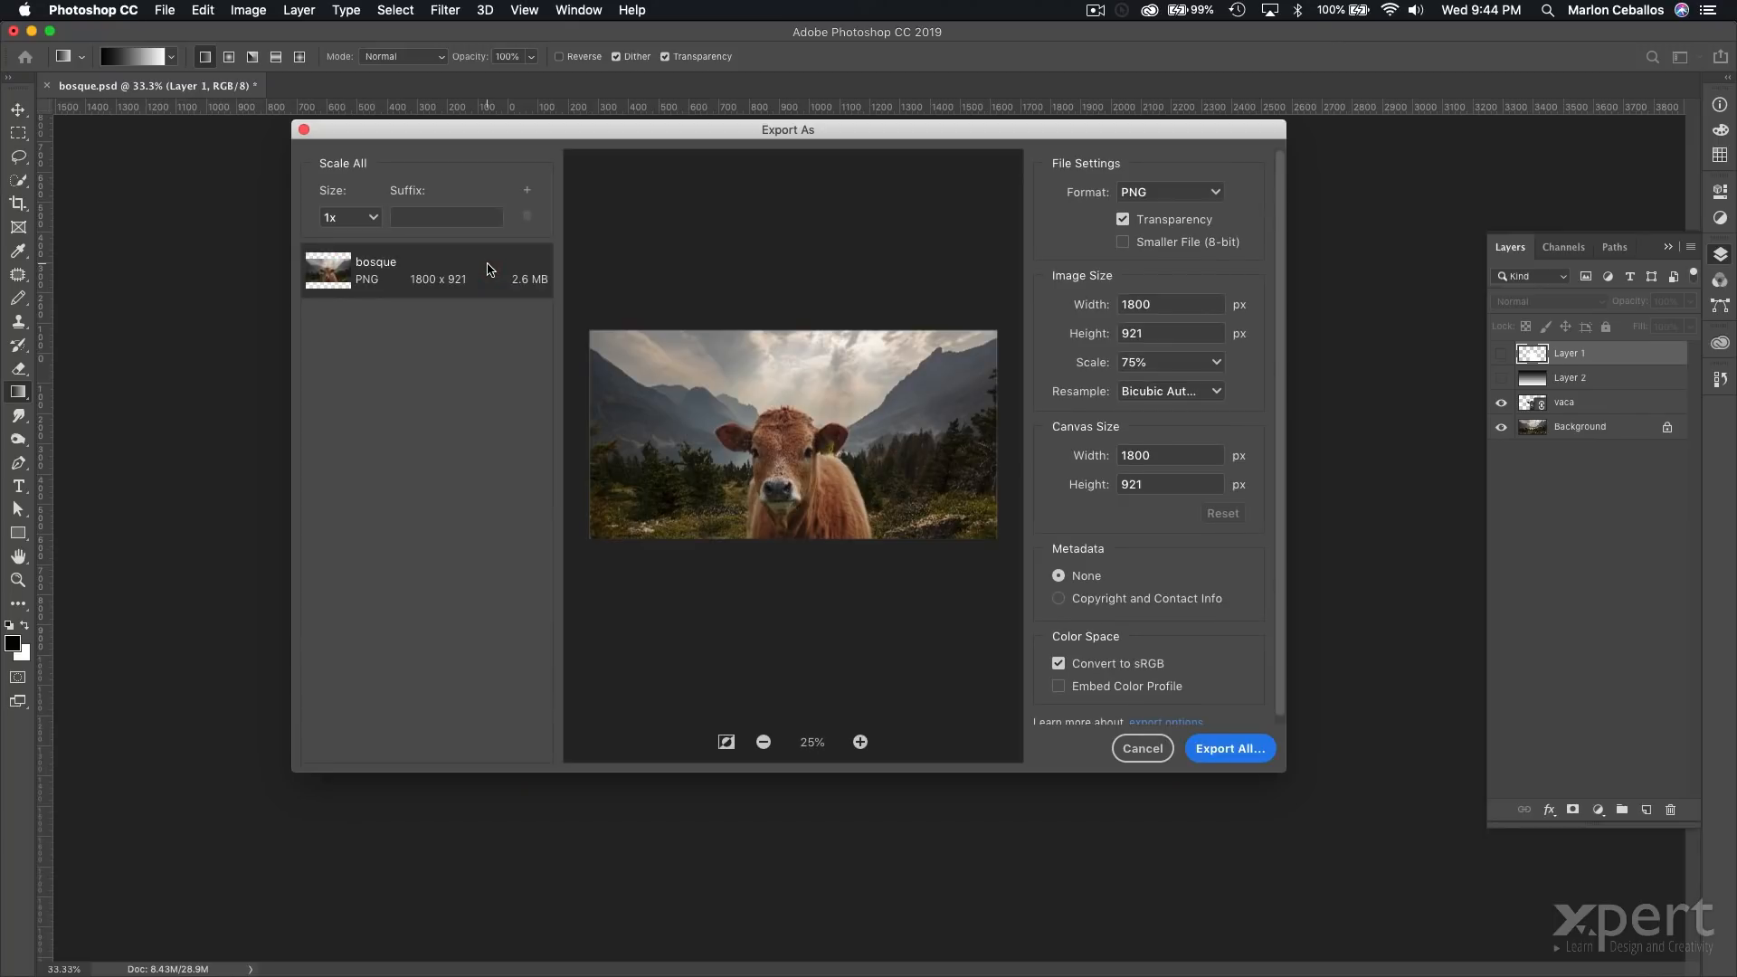
click(1212, 191)
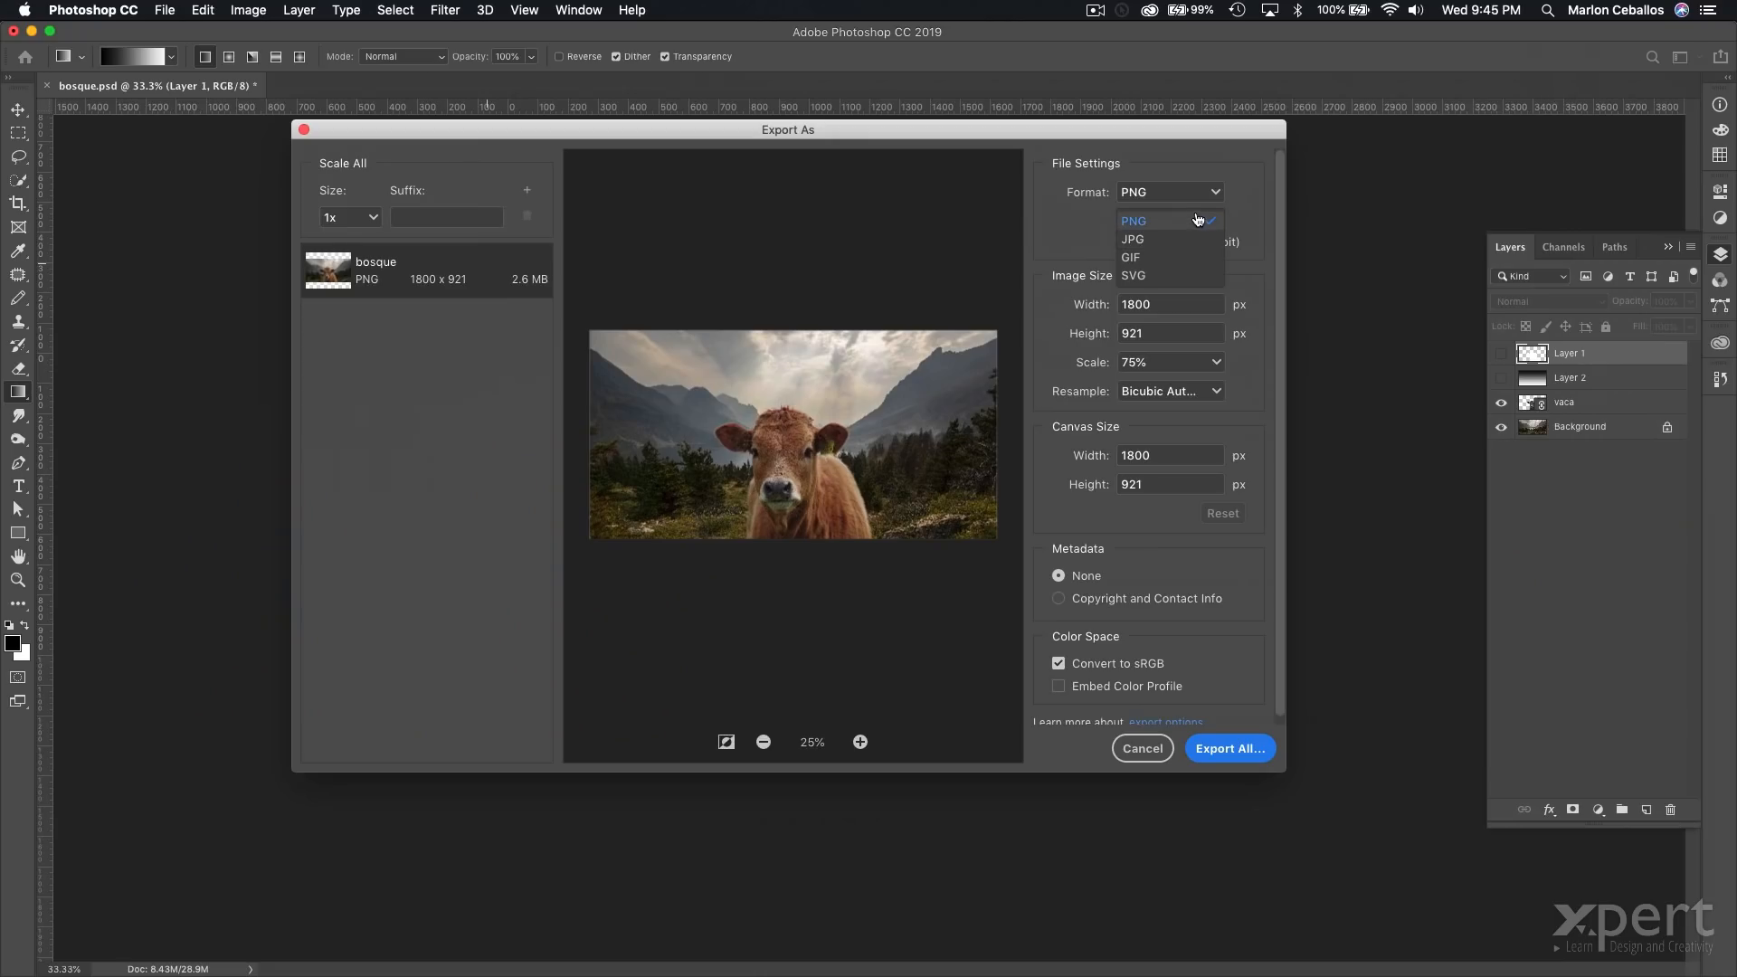
click(1175, 220)
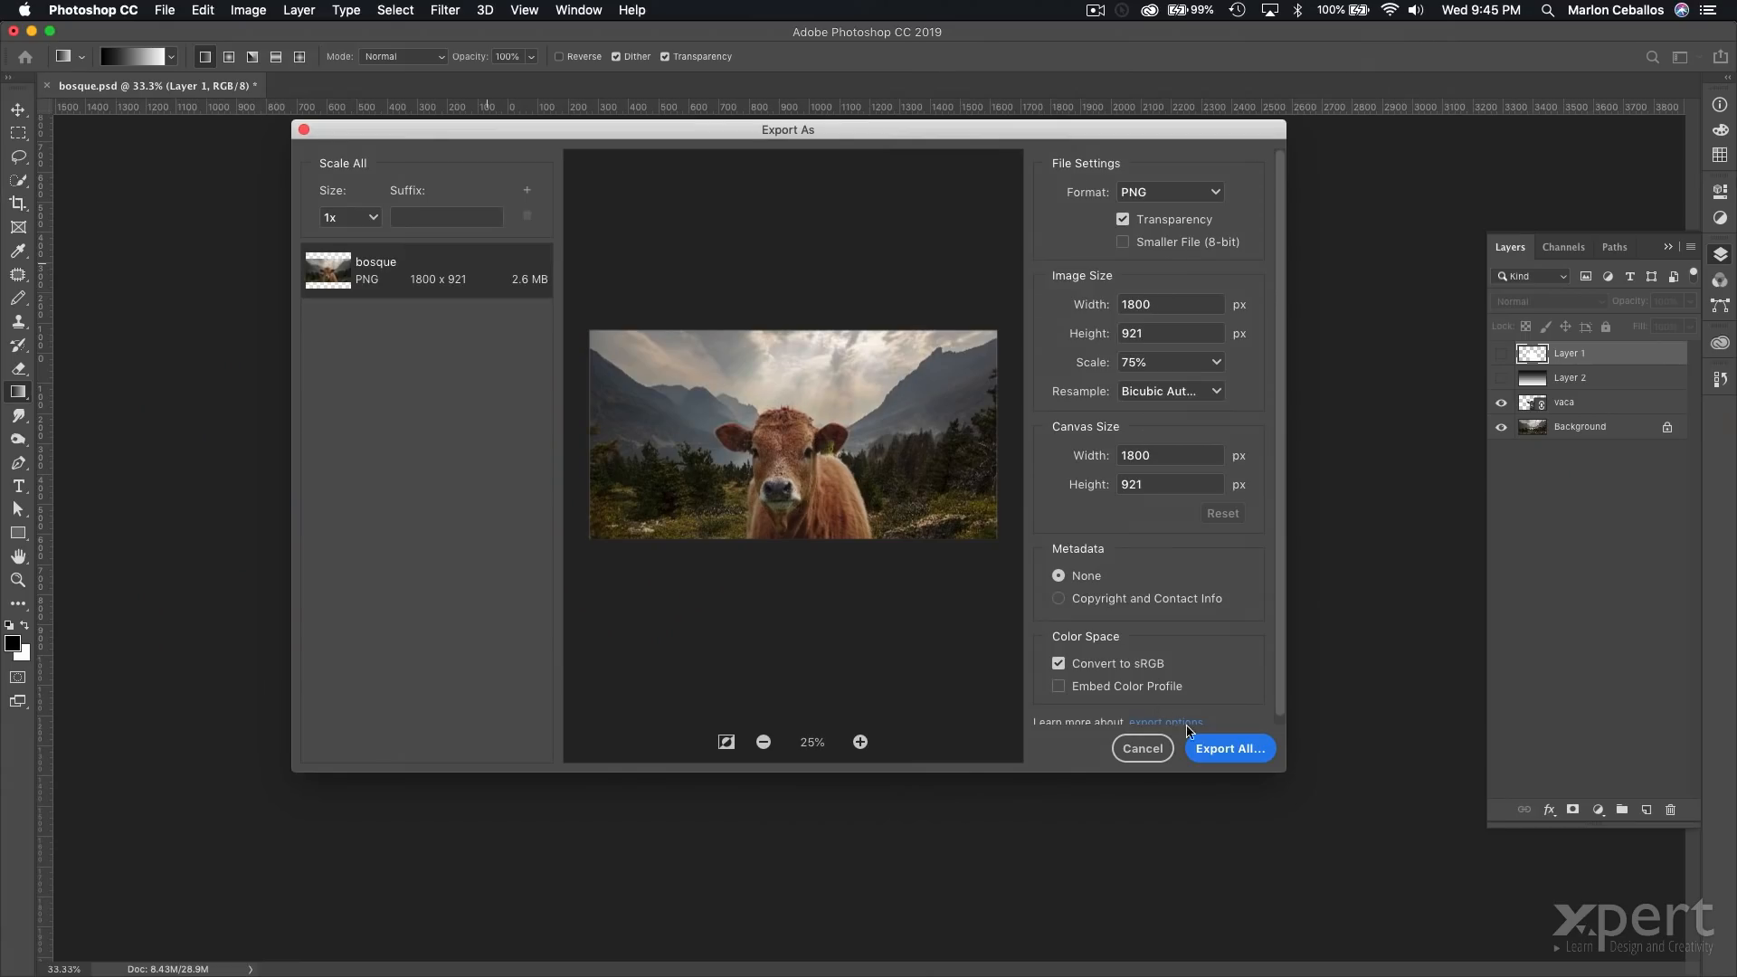
click(1217, 753)
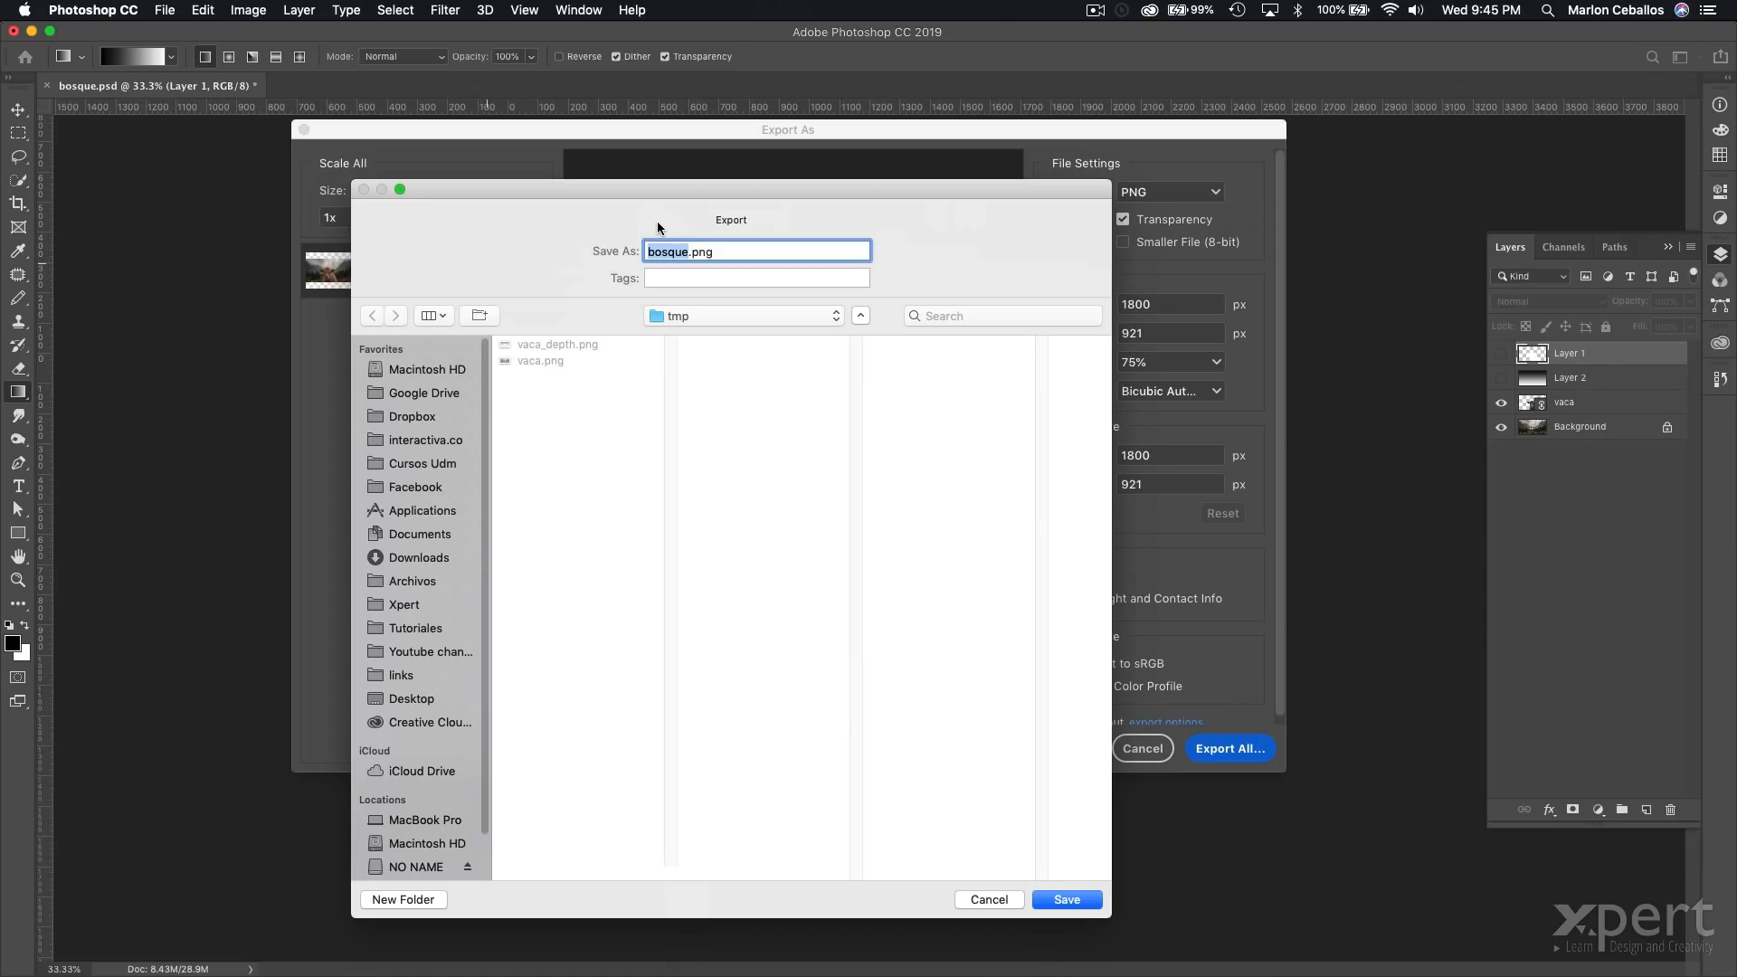
click(1077, 901)
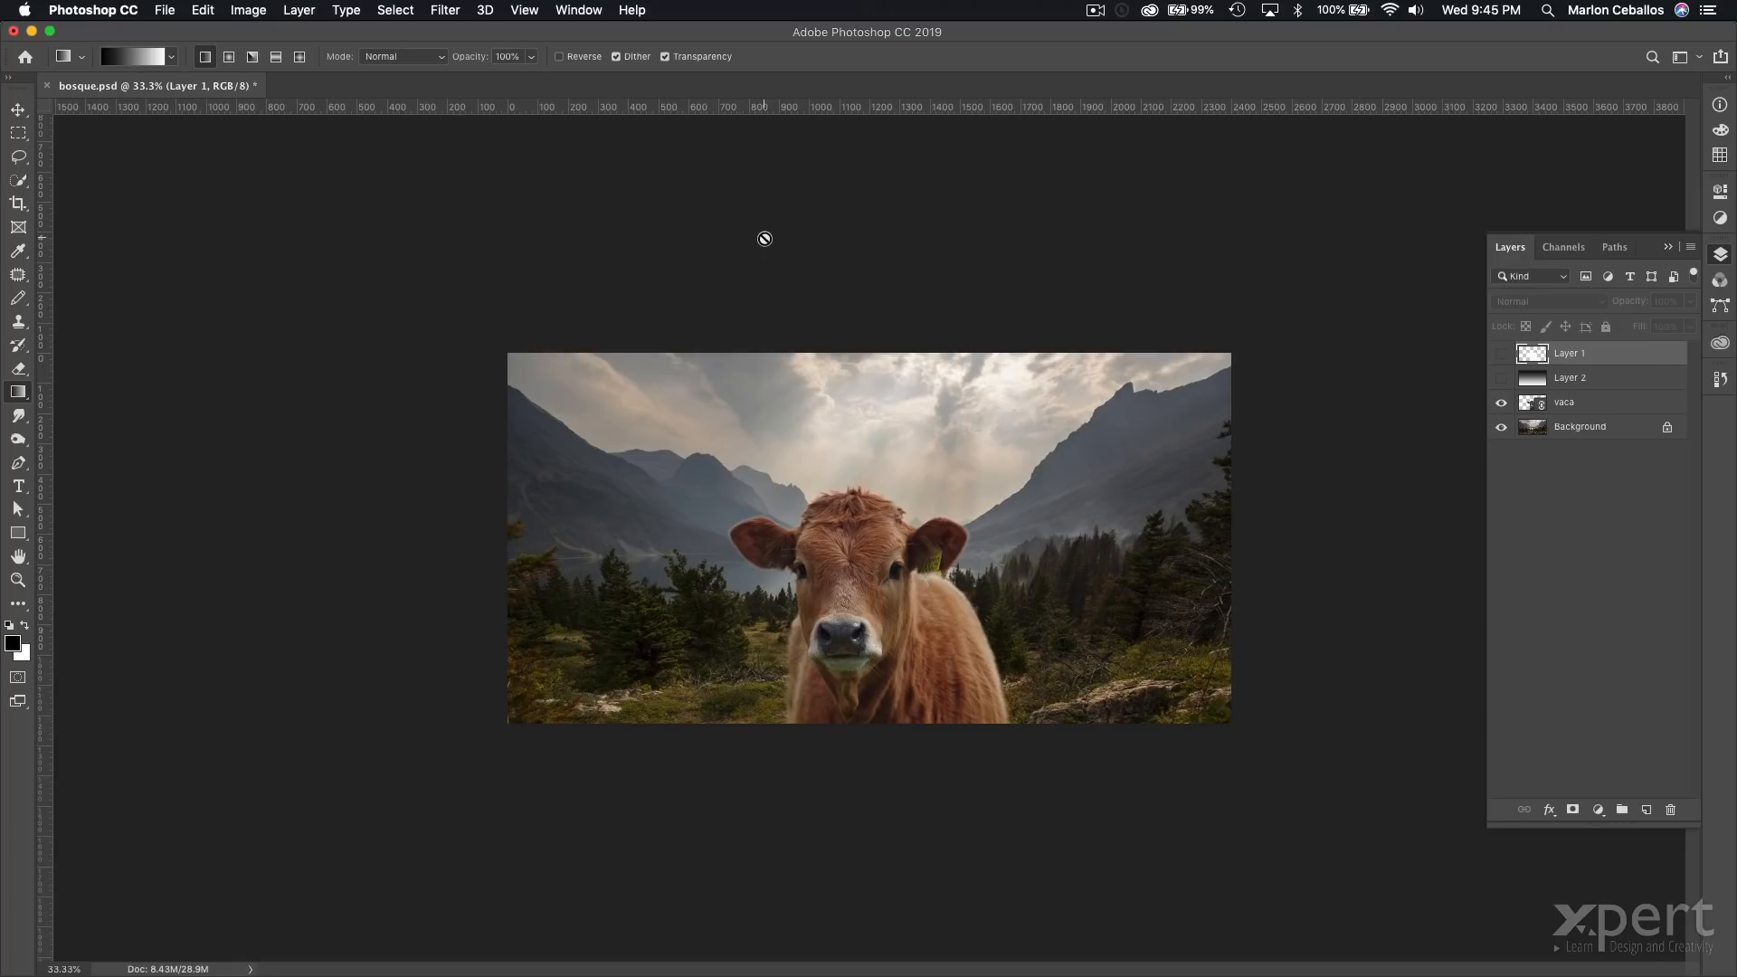
Show Layer 1 and Layer 2, hide vaca and Background, and export the resulting depth map in PNG format.
click(1502, 377)
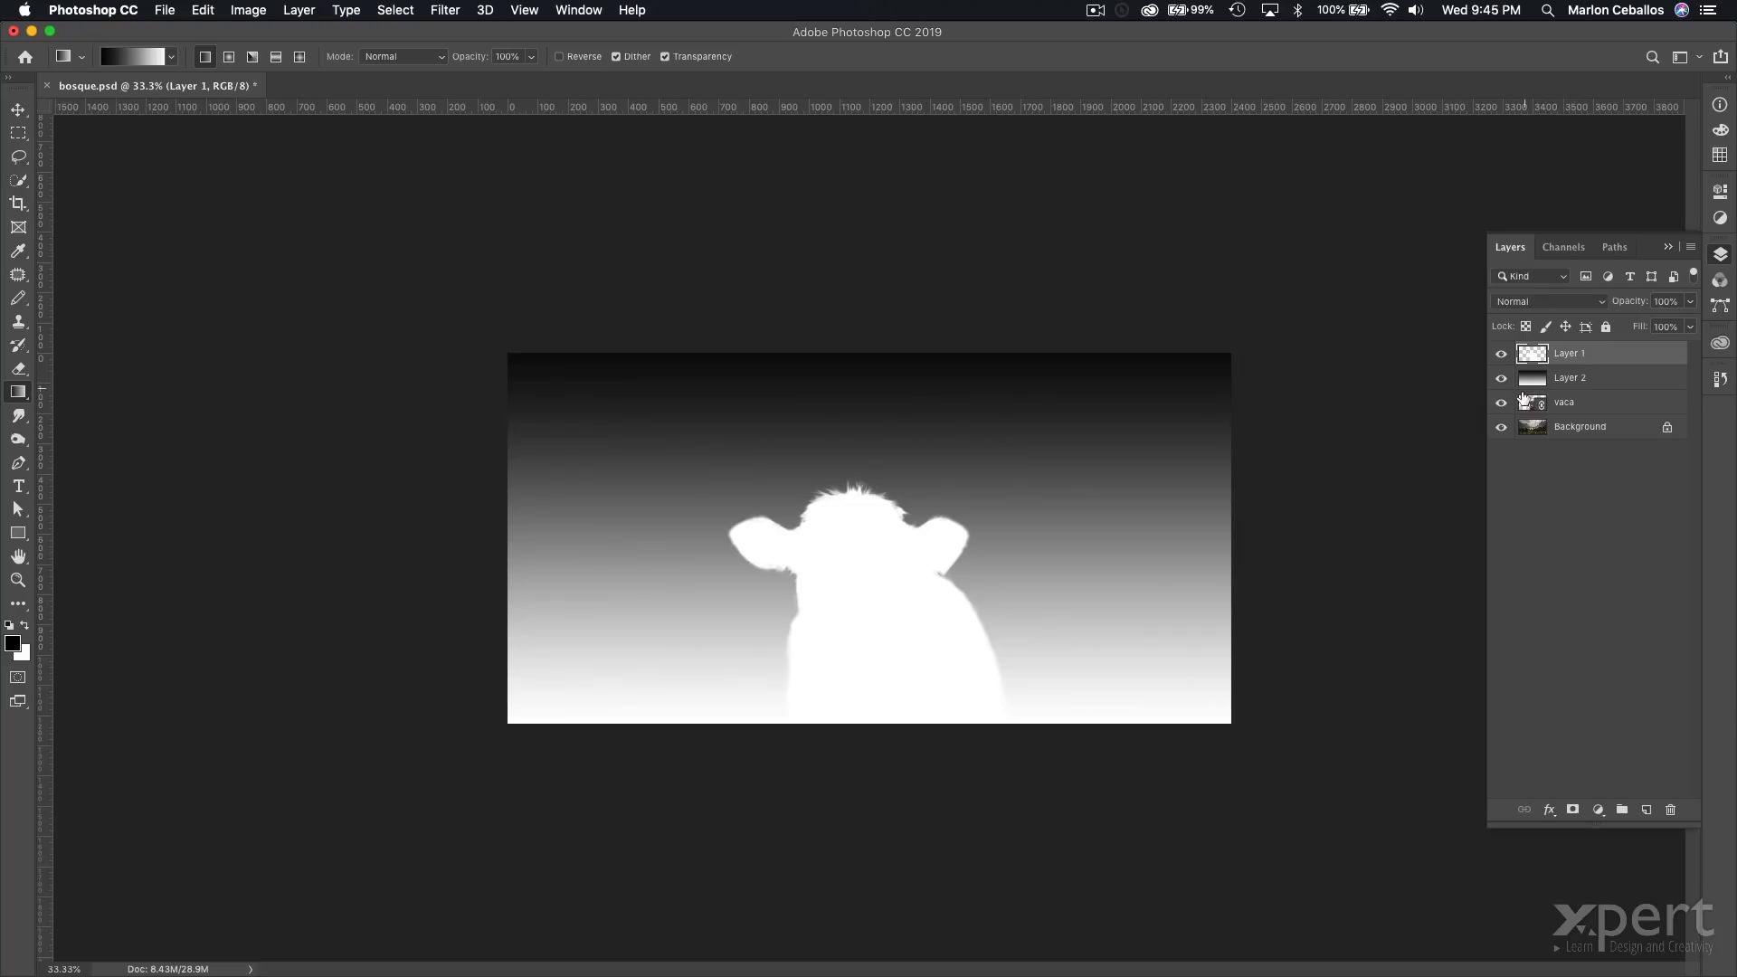
drag(1504, 412, 1505, 444)
click(170, 10)
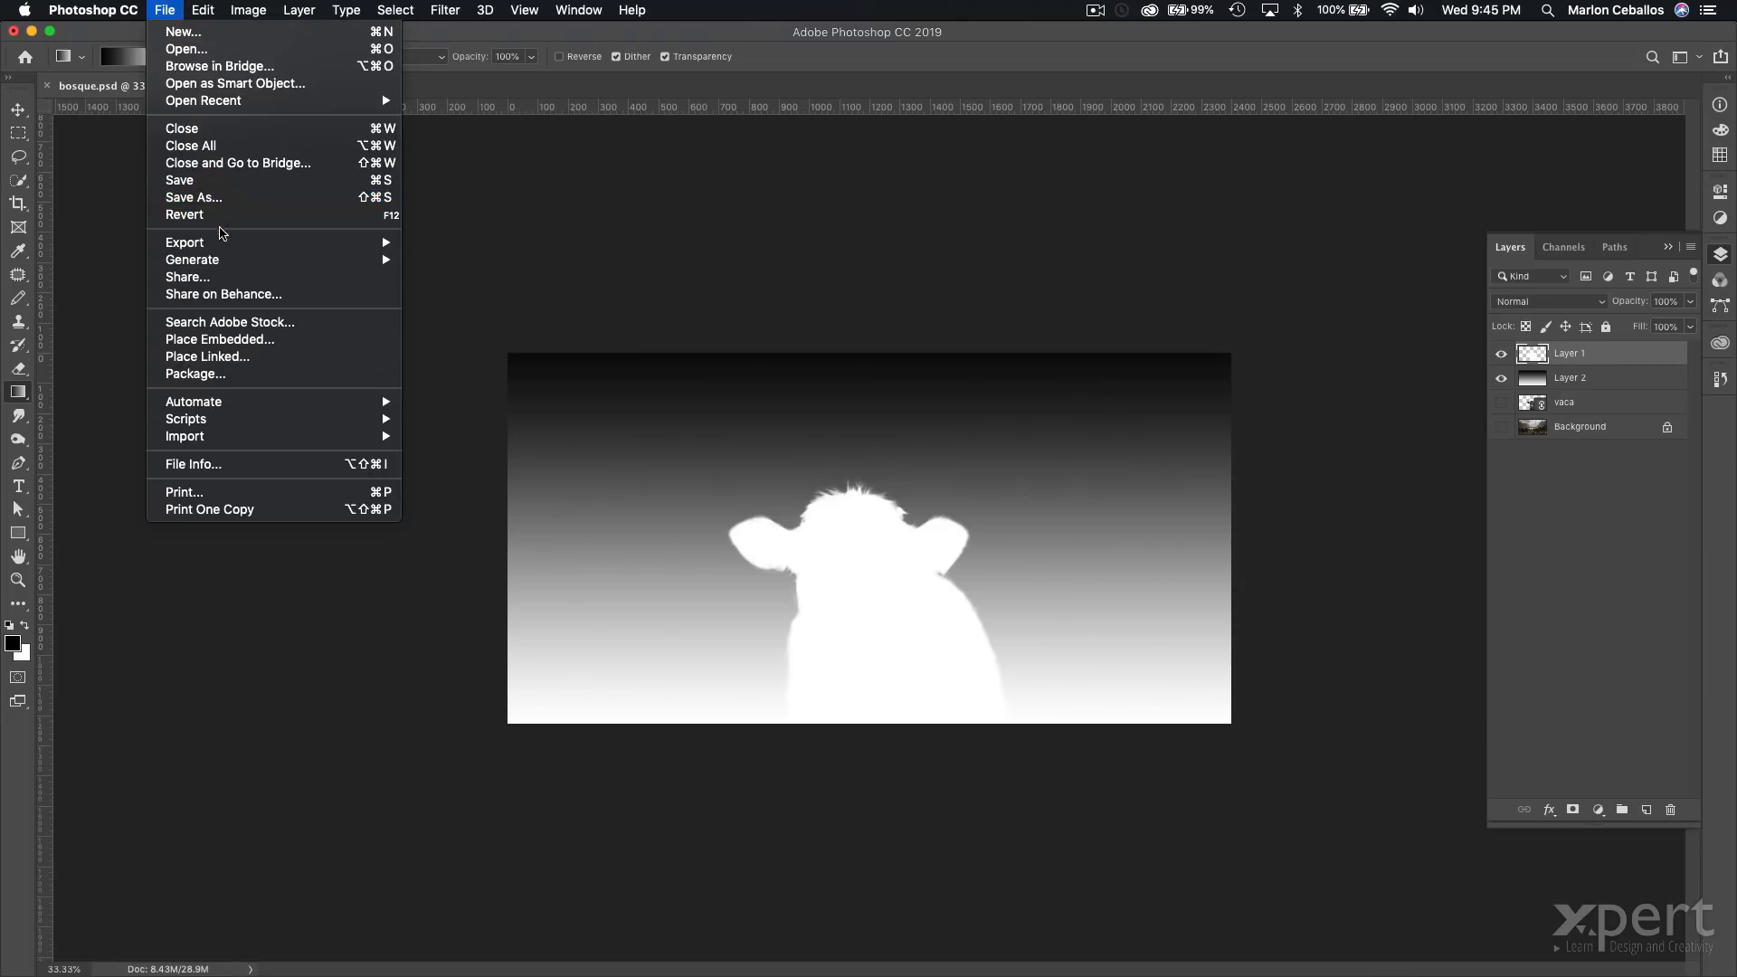
mouse_move(261, 242)
click(468, 262)
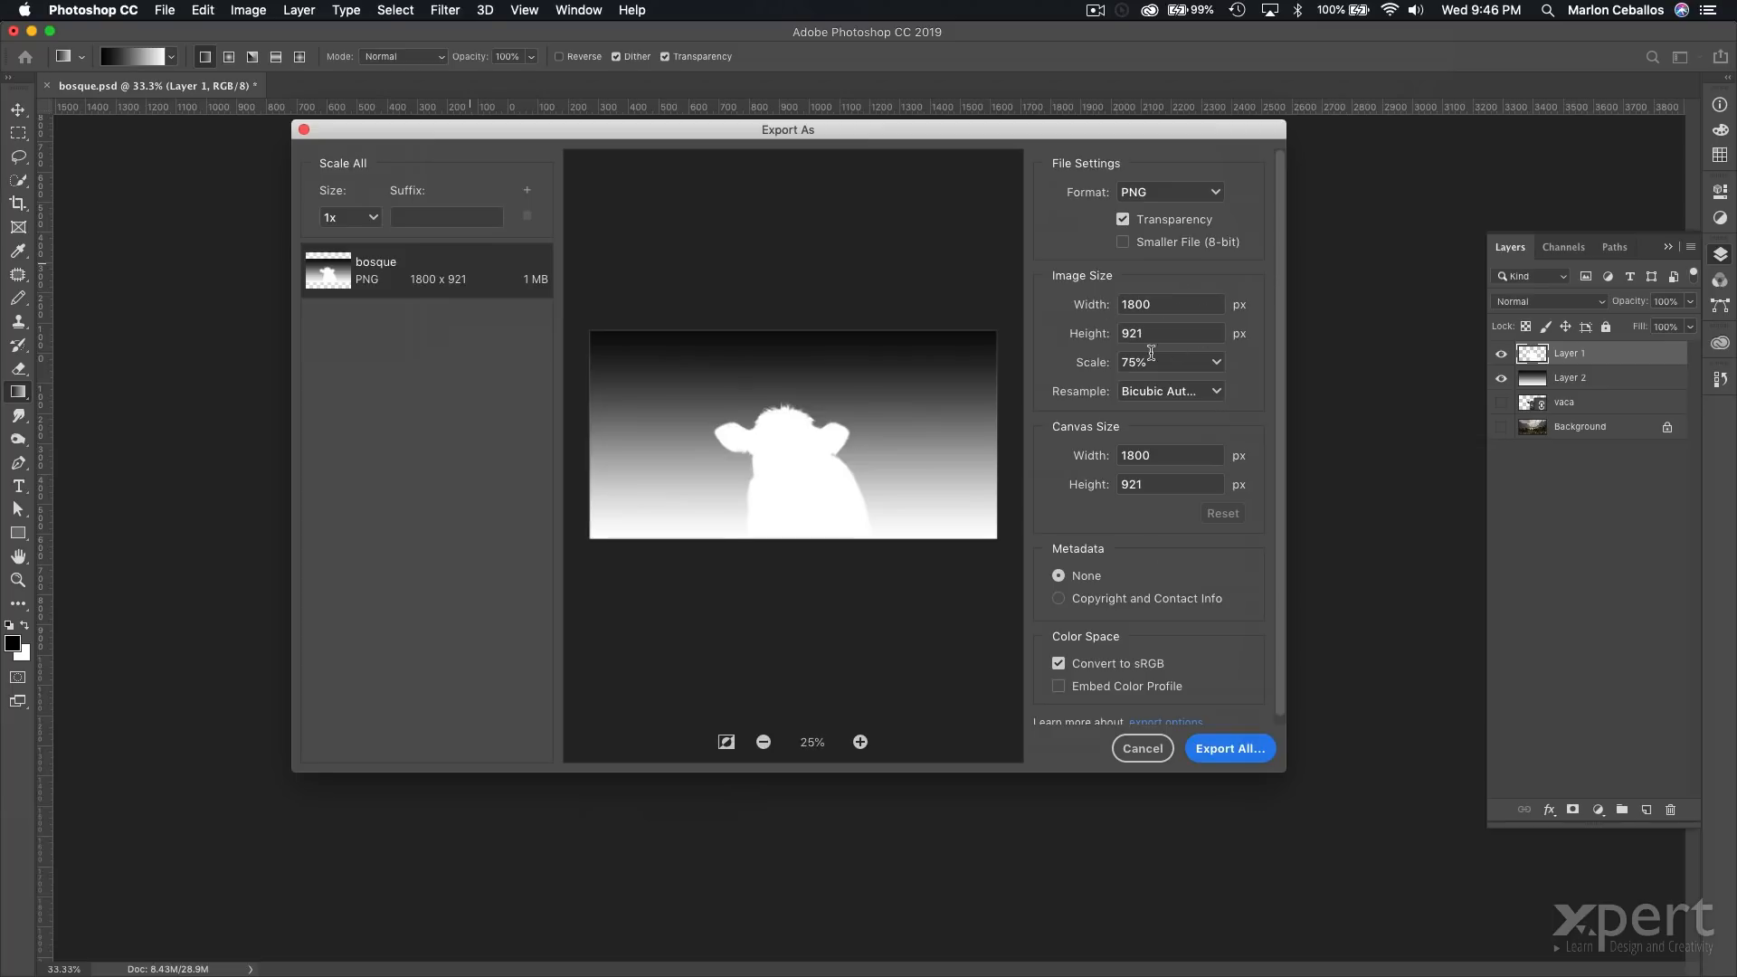
click(1226, 749)
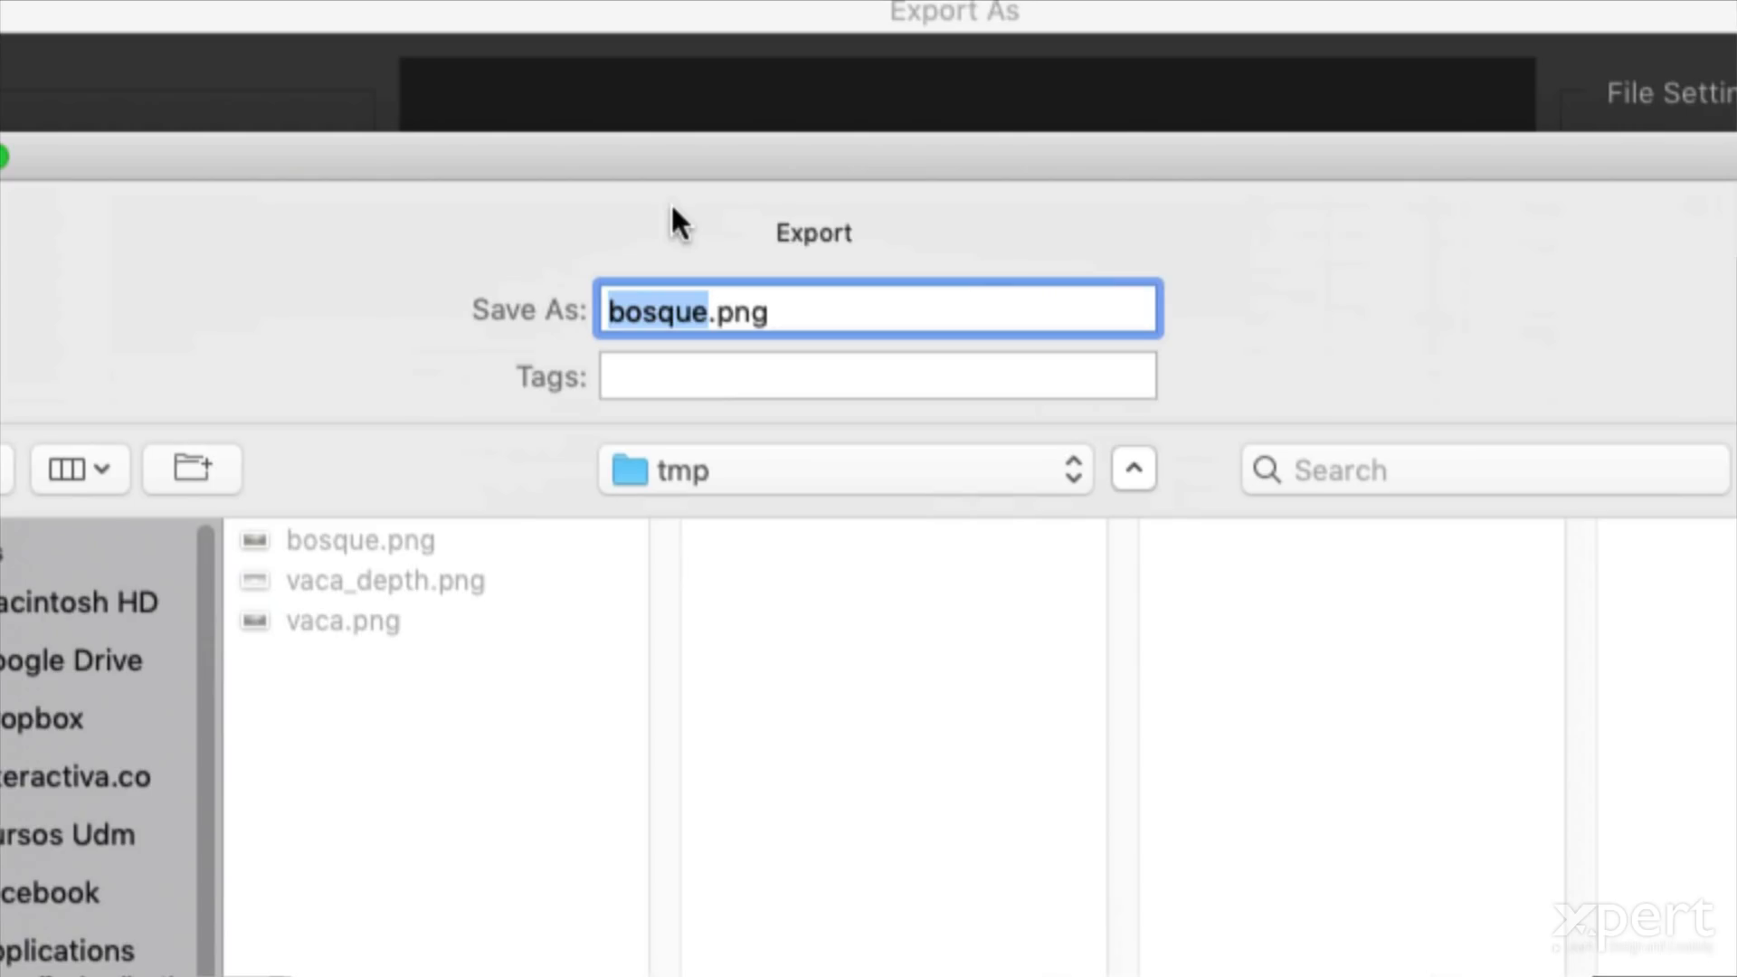
Name the exported depth map bosque_depth.png and save it in the tmp folder.
key(Right)
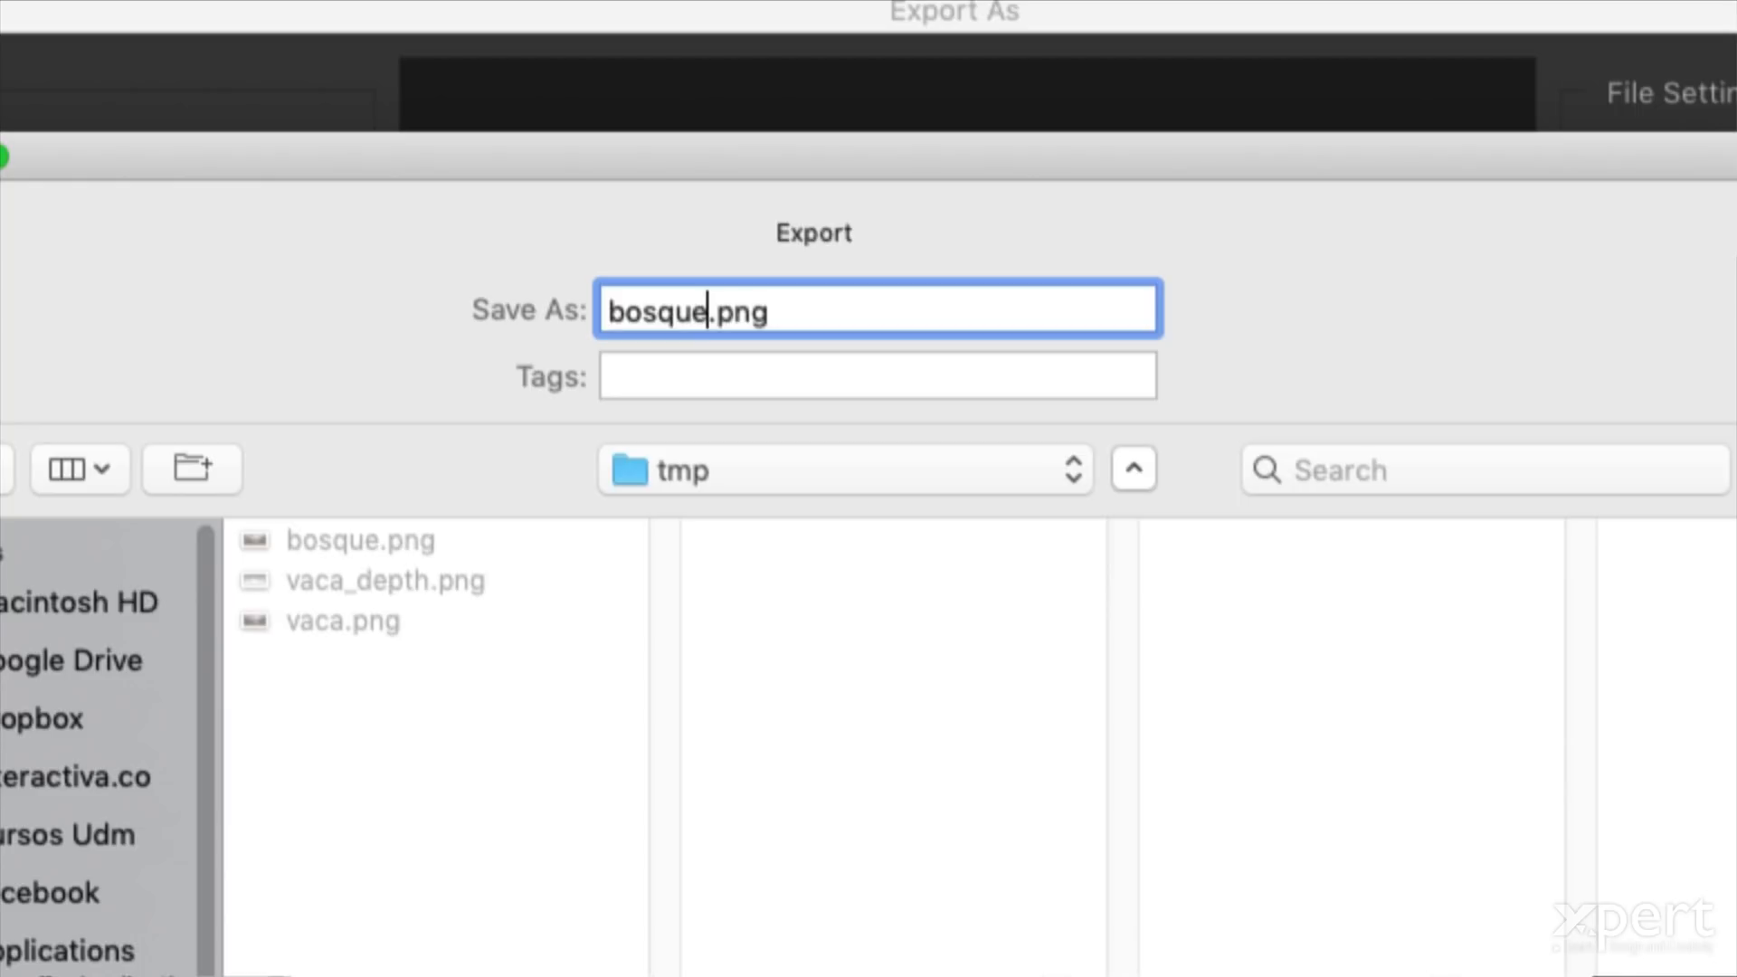
text(_)
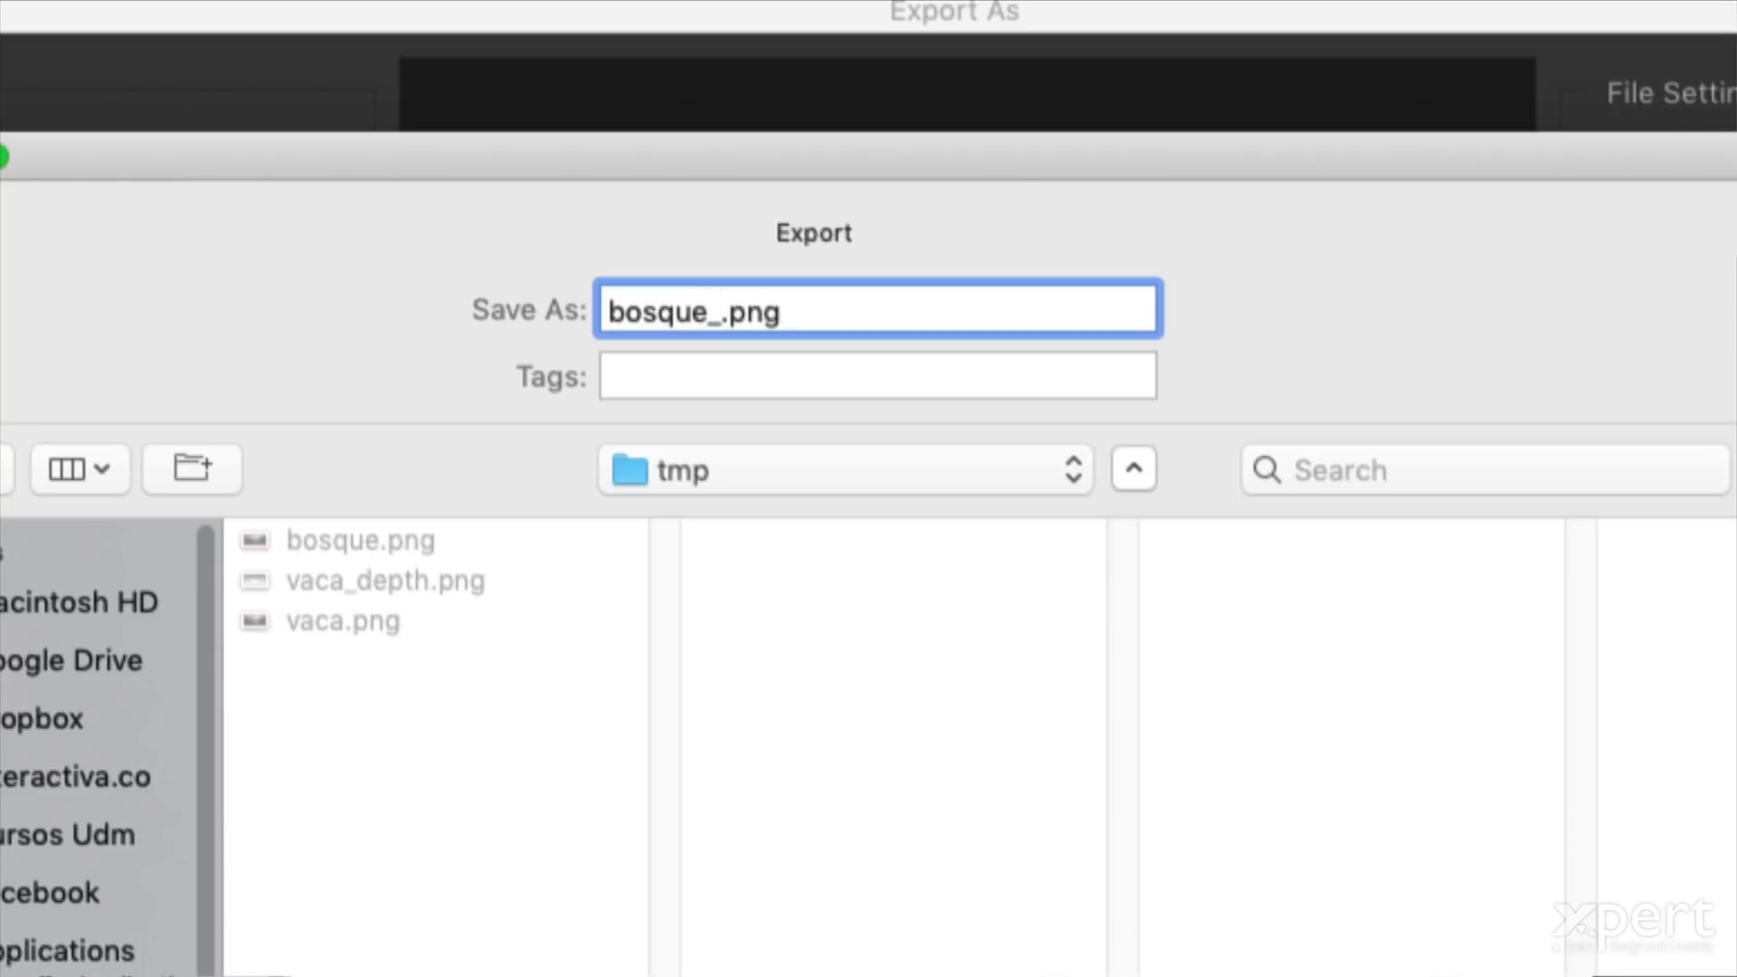
text(depth)
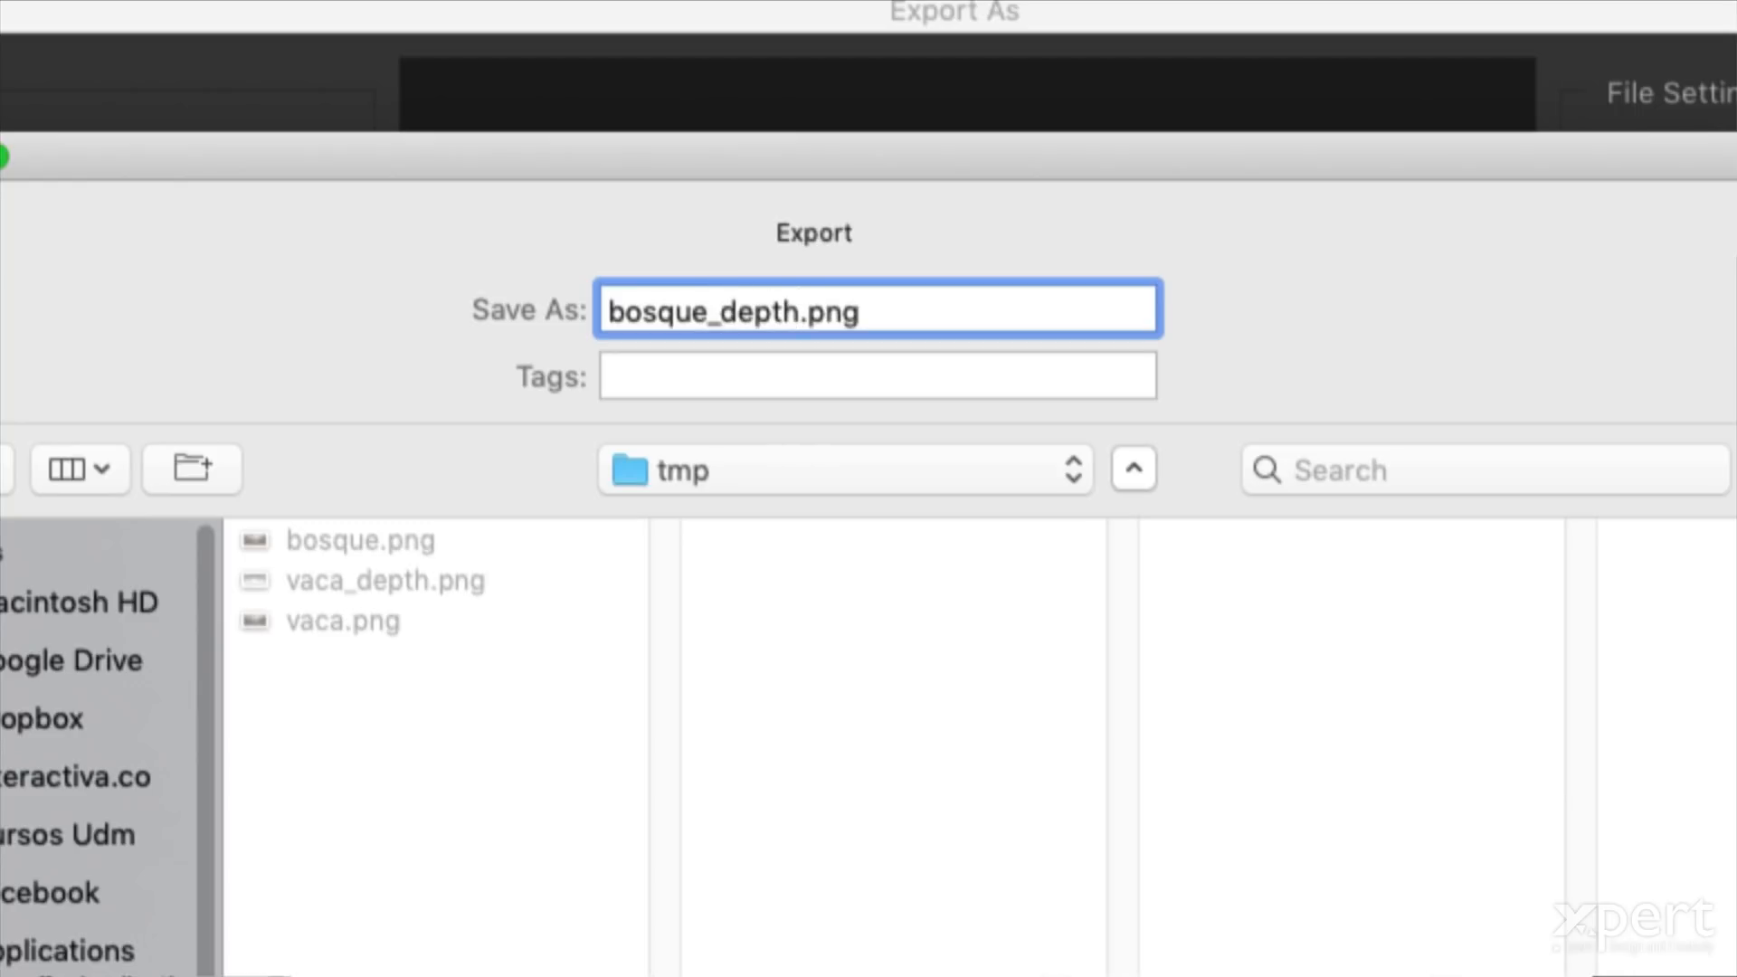
key(shift+Left)
key(shift+Left)
key(shift+Left)
key(shift+Left)
key(shift+Left)
key(shift+Left)
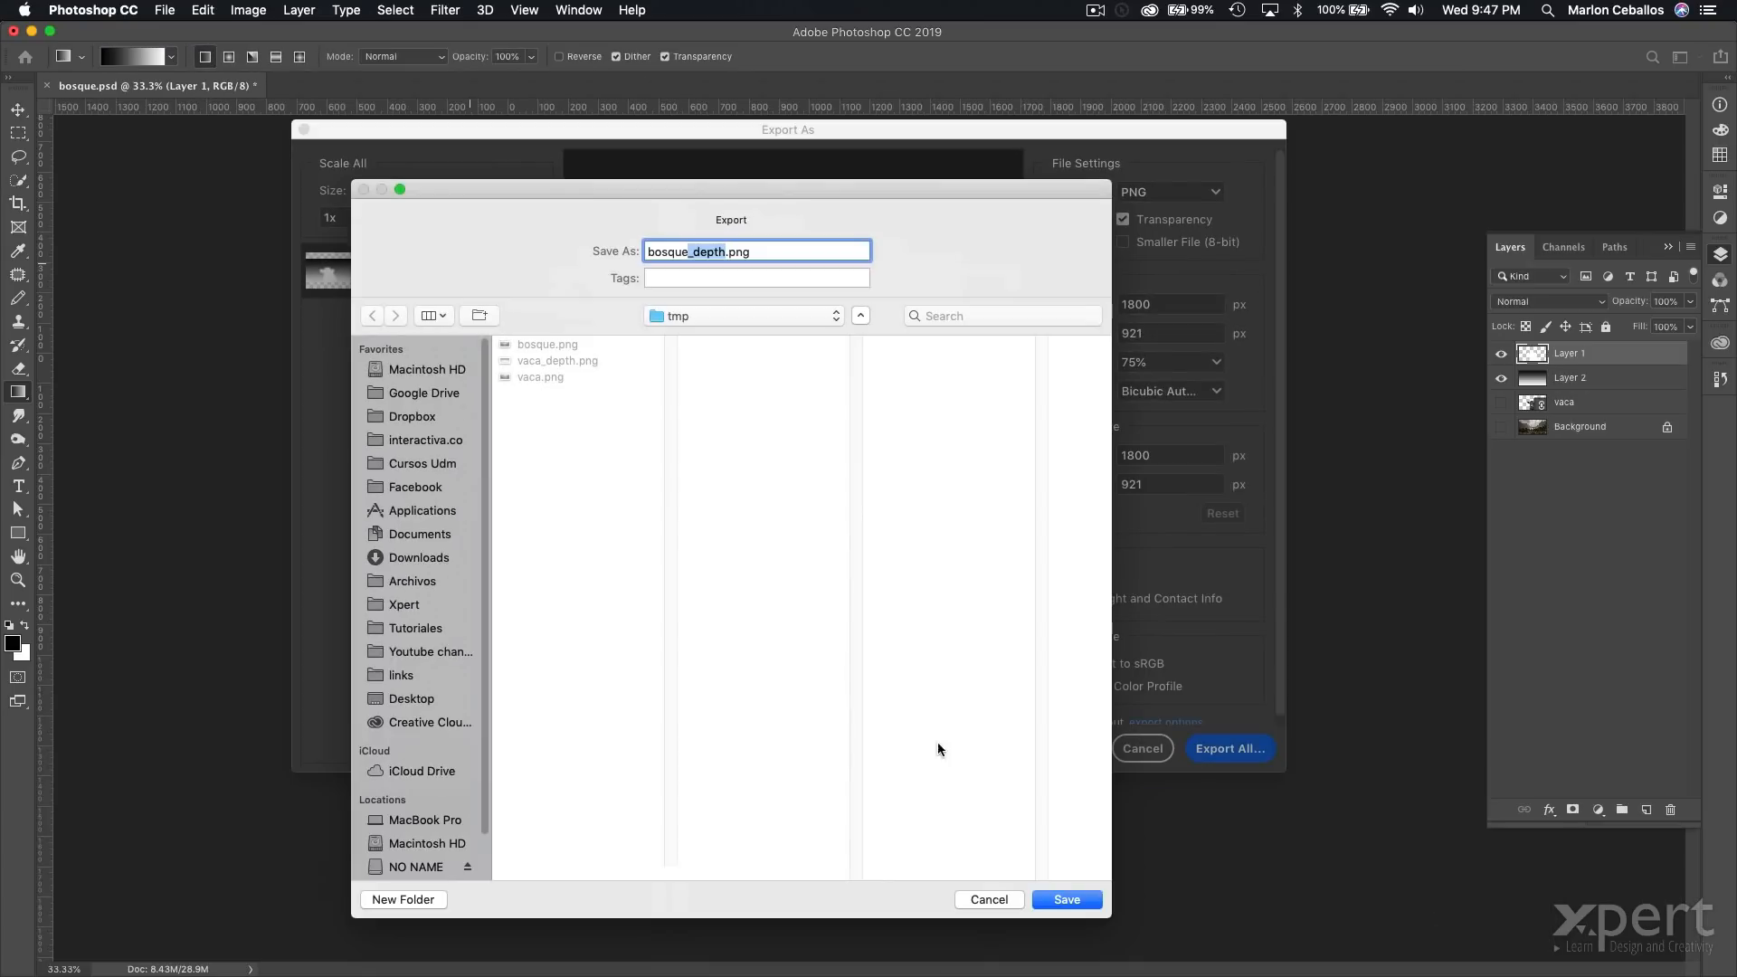
click(1065, 896)
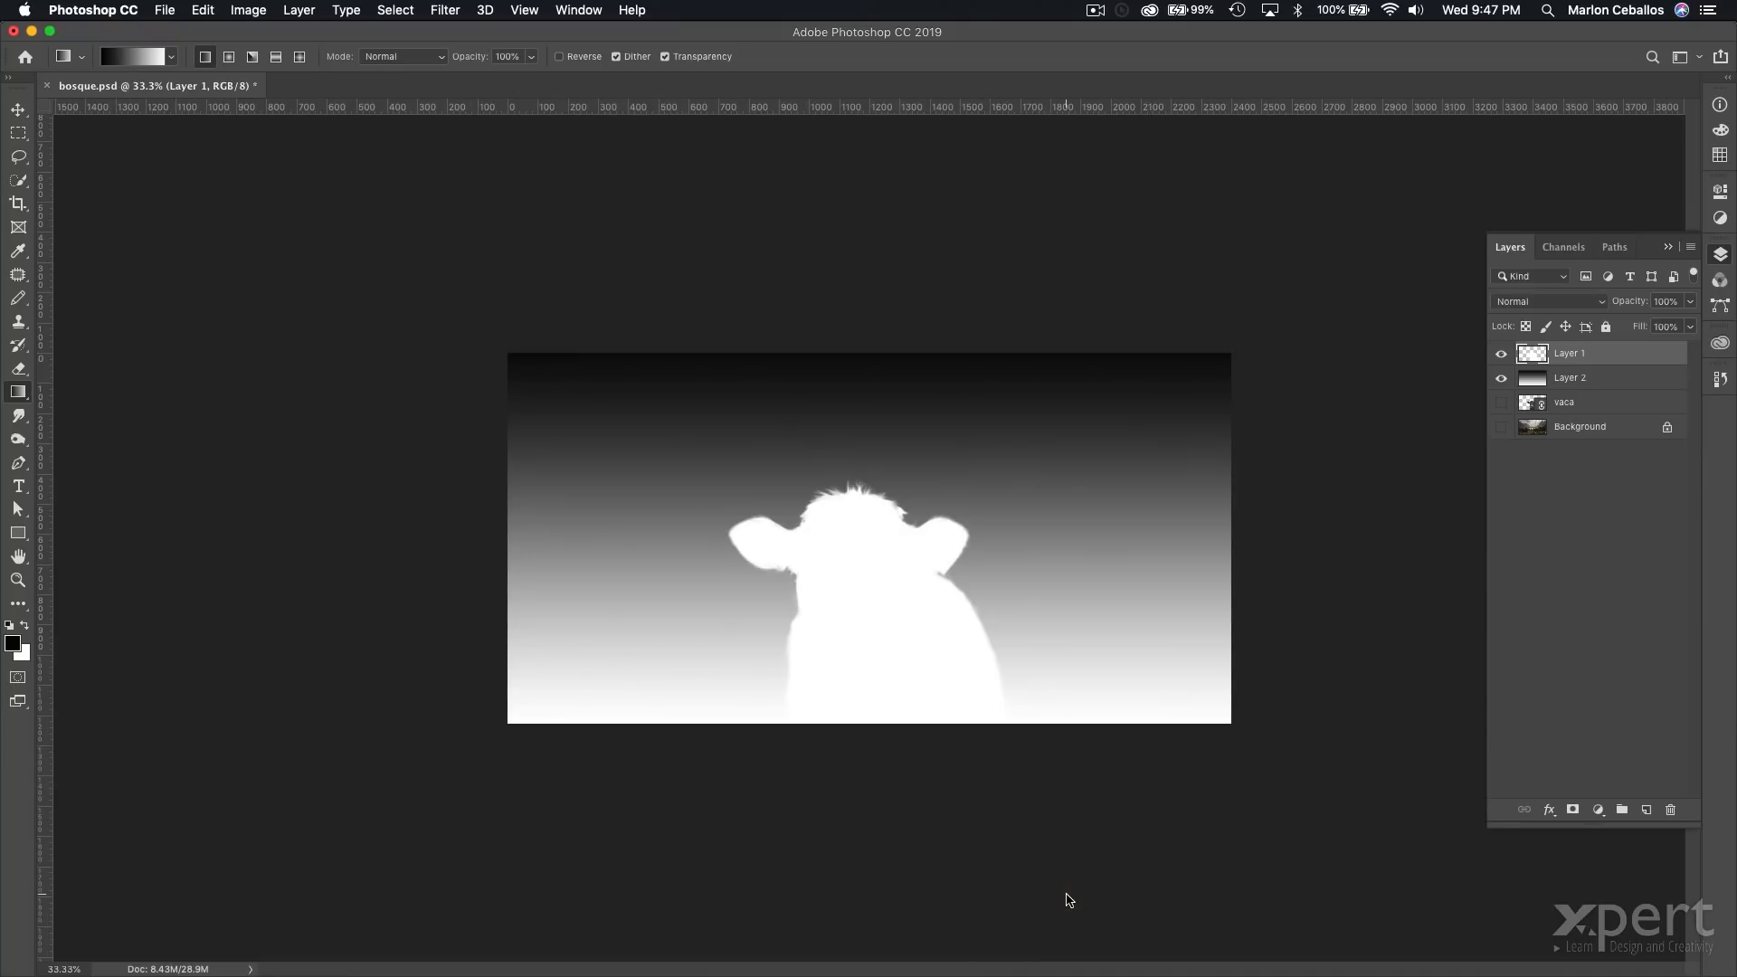
Switch to Finder and preview bosque.png and bosque_depth.png in the tmp folder.
key(super+Tab)
key(super+Tab)
key(super+Tab)
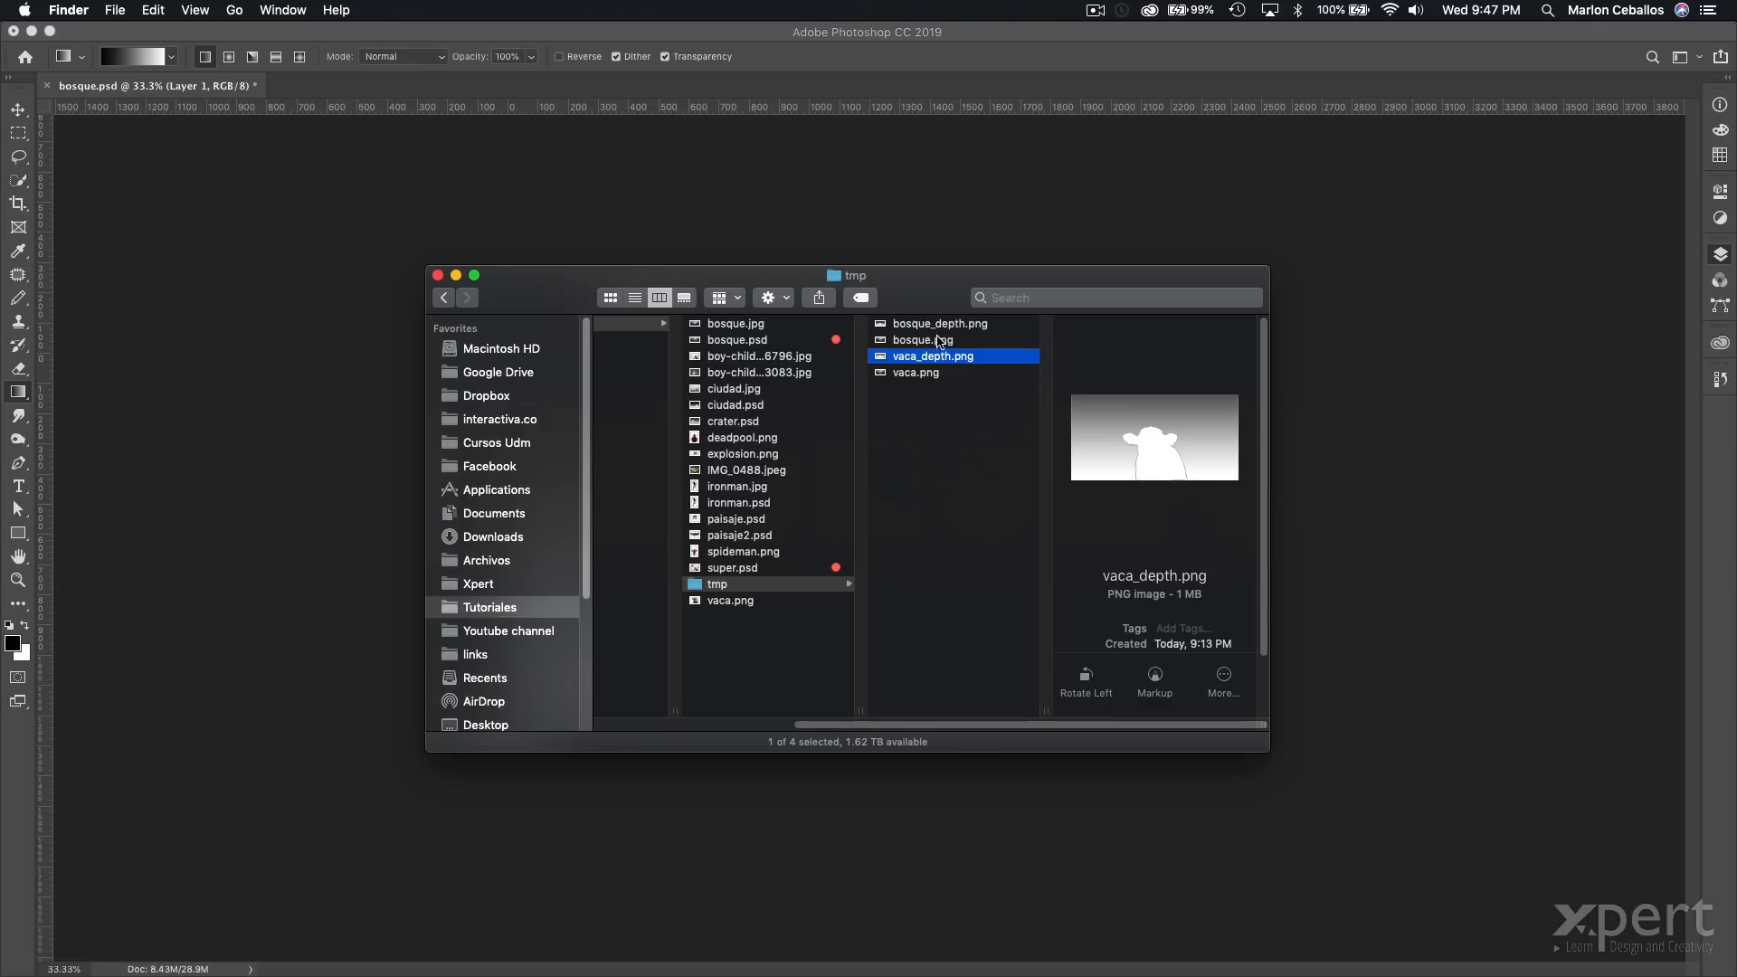
click(937, 339)
key(space)
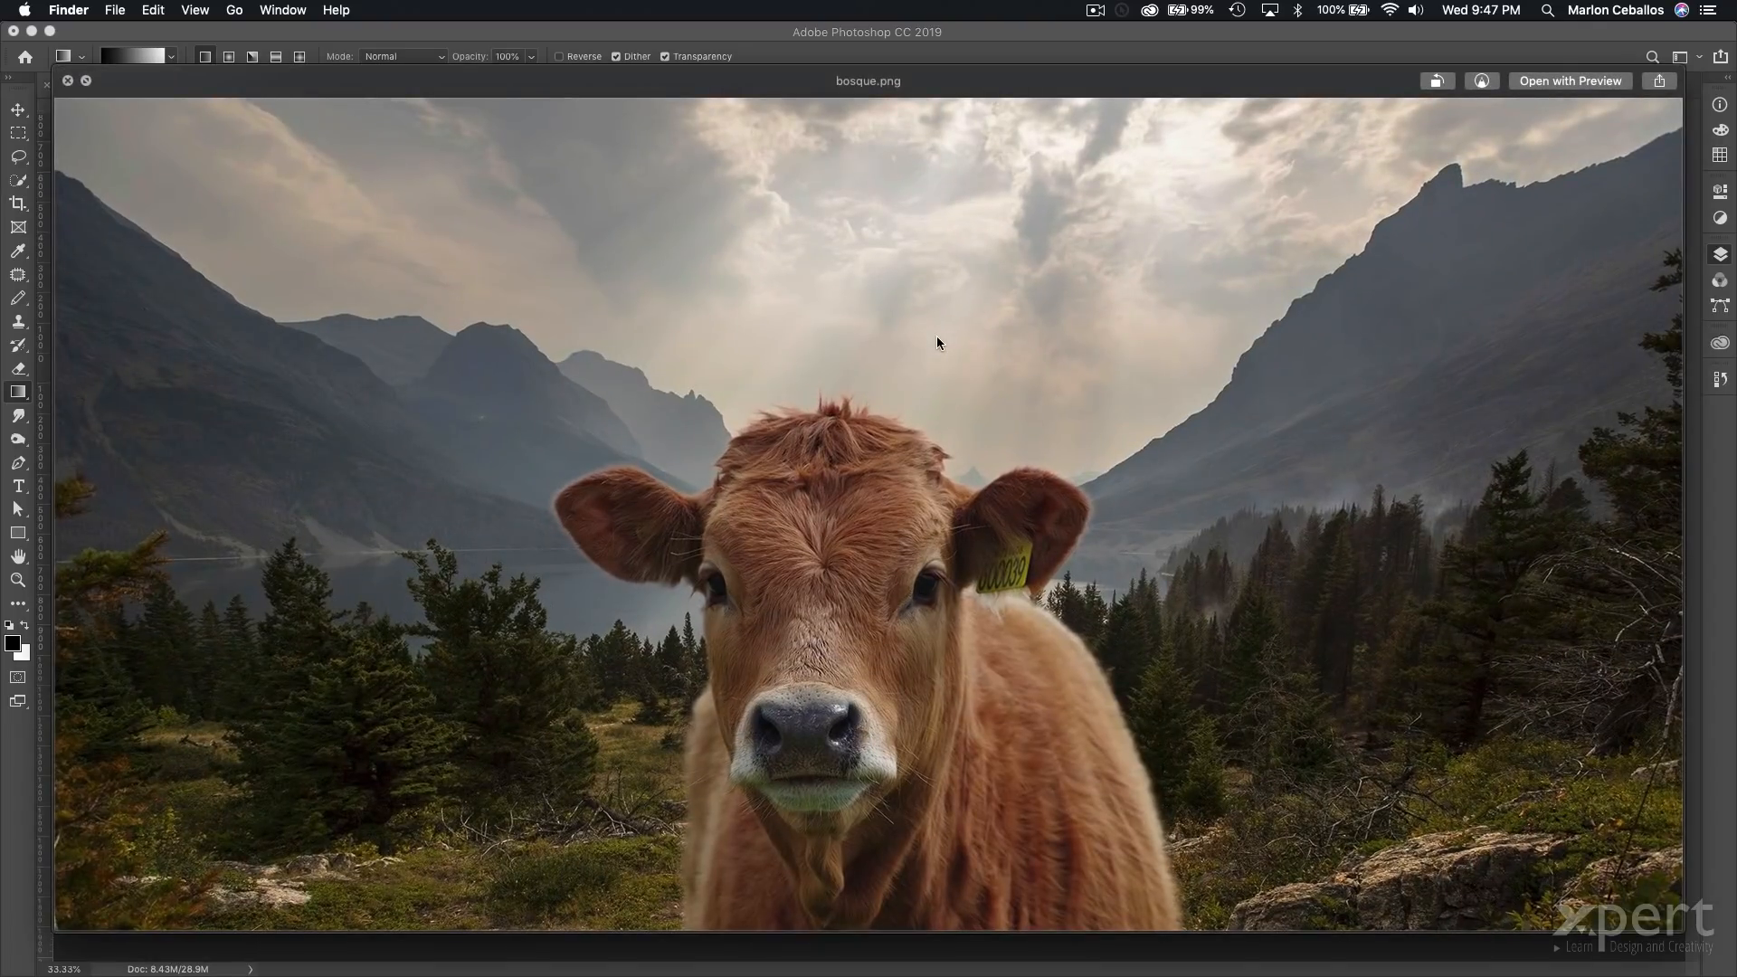
key(Down)
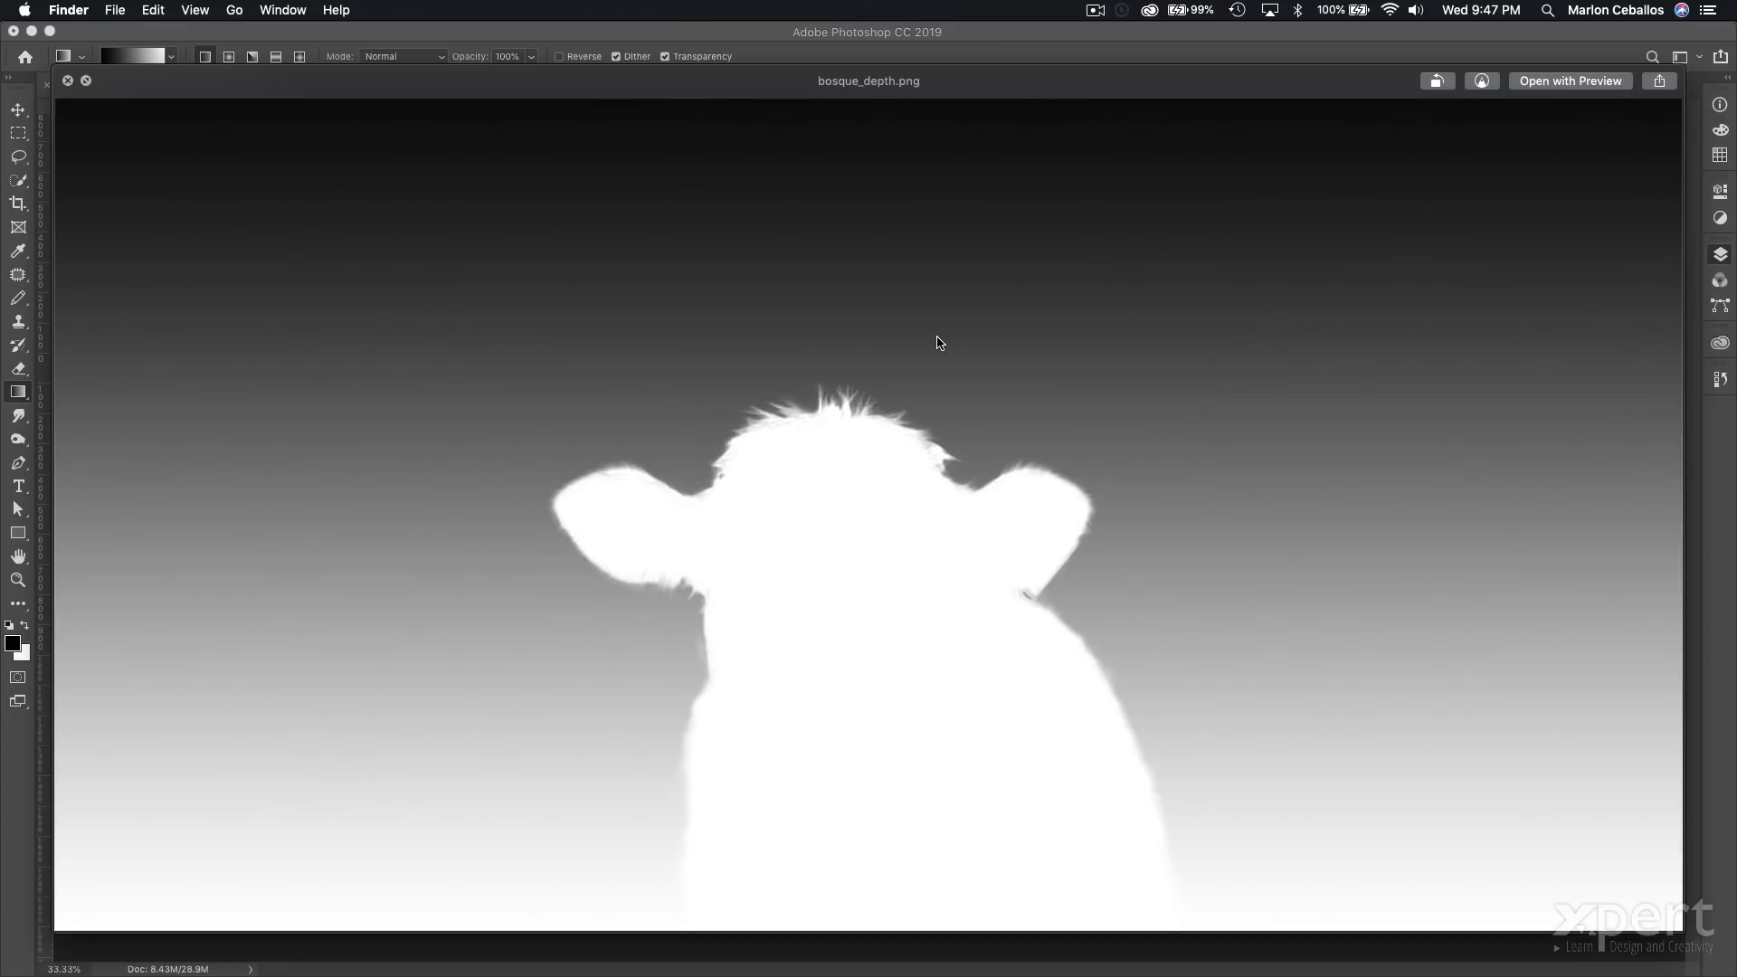
key(space)
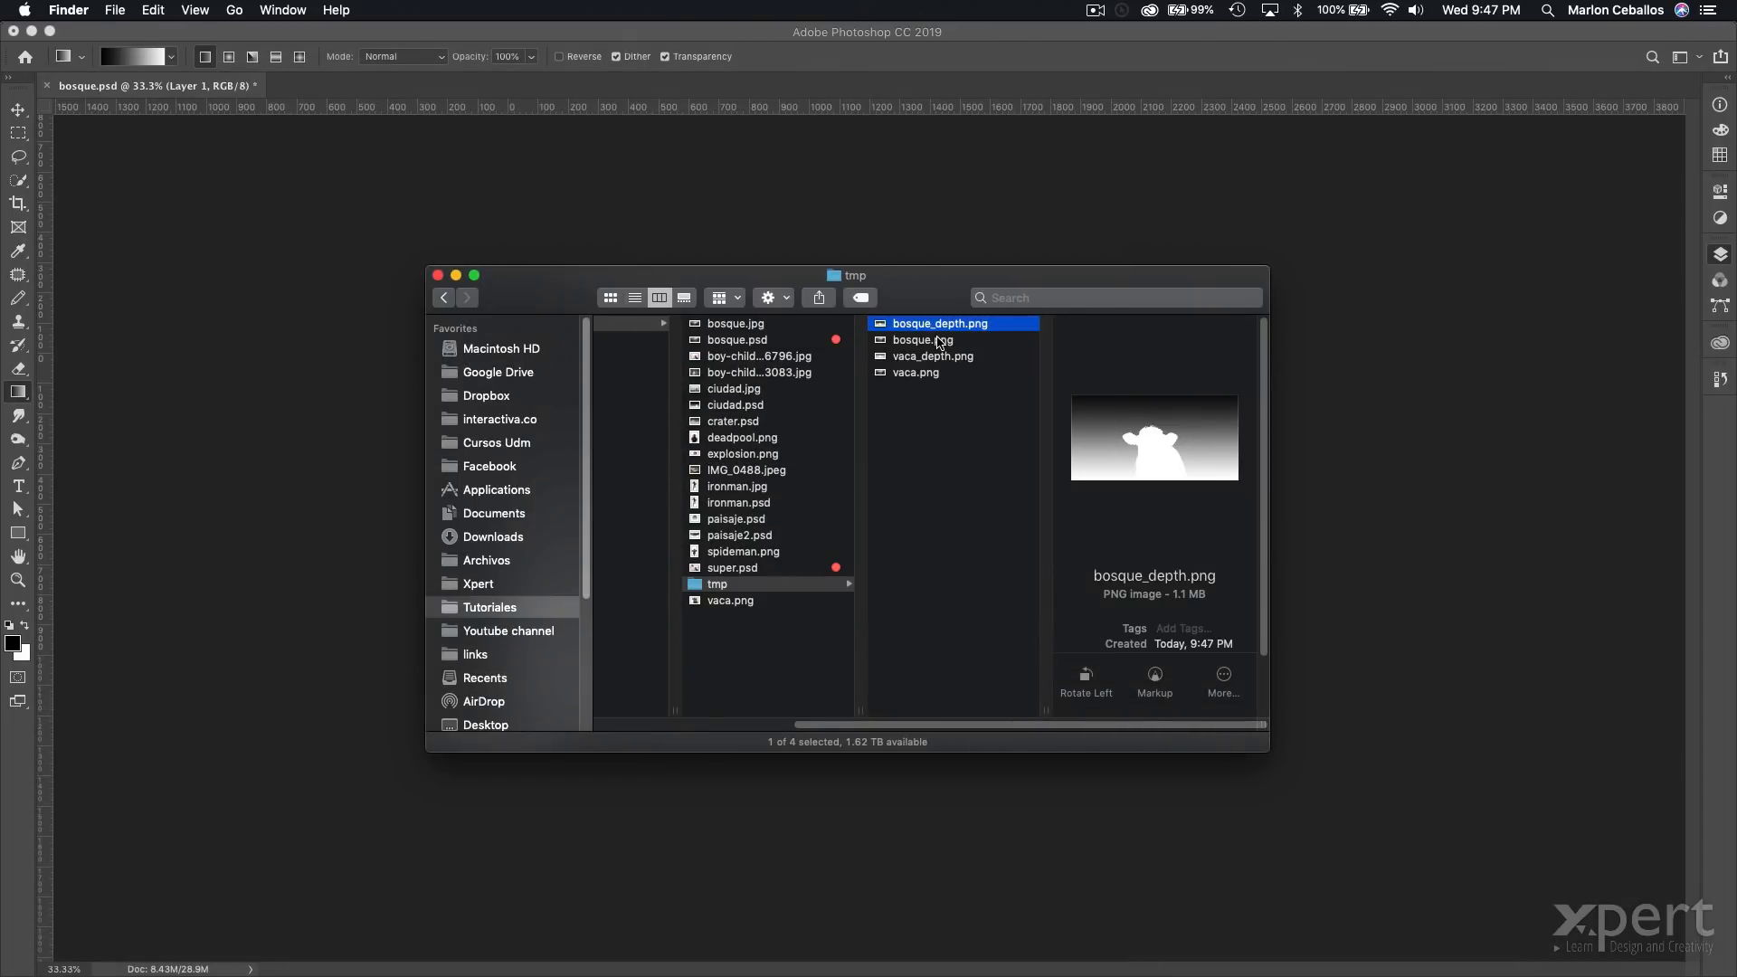
Switch to the Facebook profile in Chrome, remove the attached 3D photo from the post draft and close the post composer.
key(super+Tab)
key(super+Tab)
key(super+Tab)
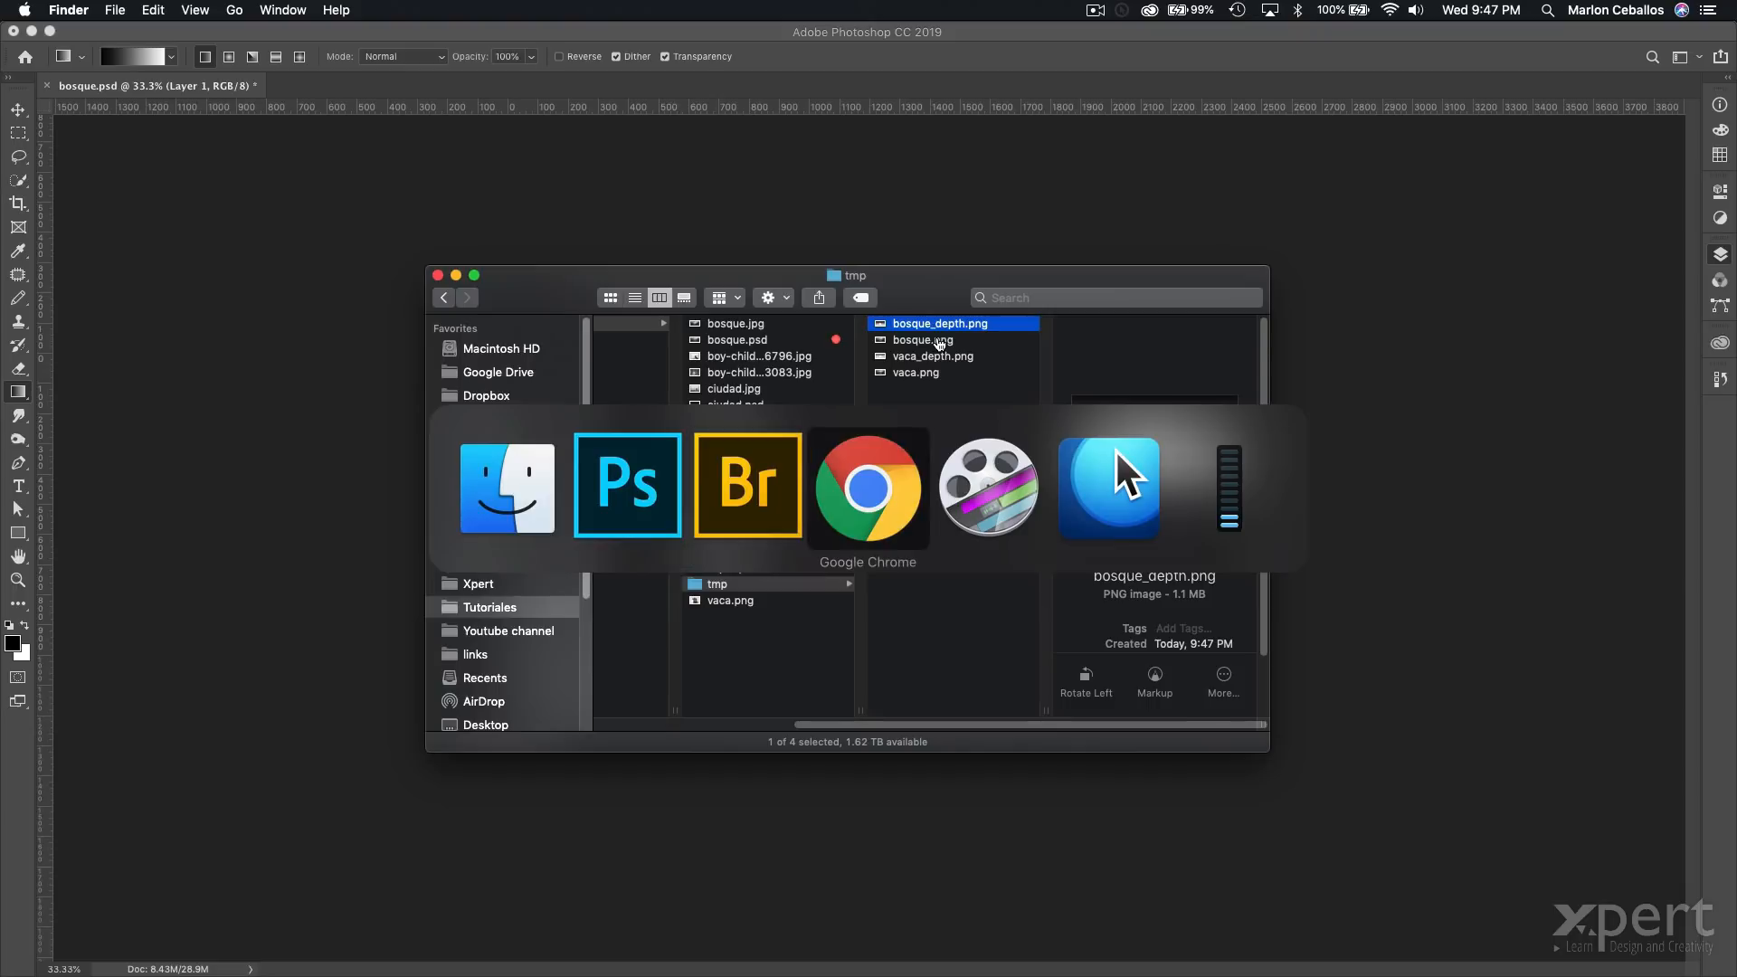
click(1277, 41)
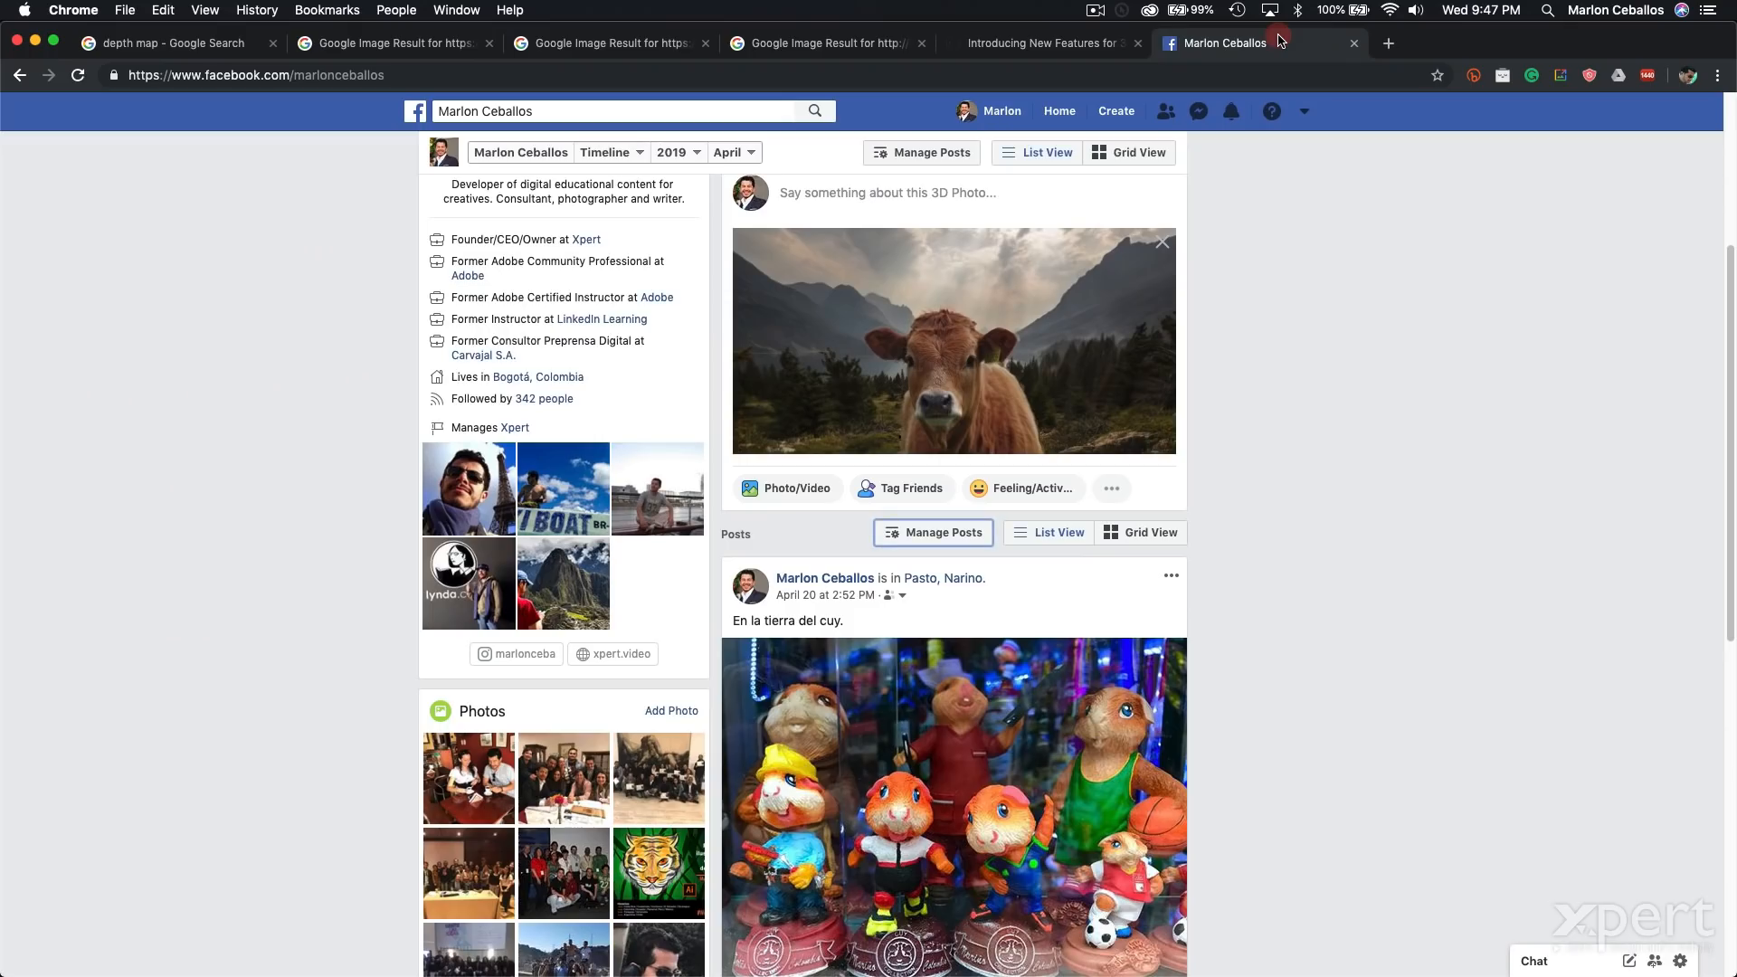
click(1163, 242)
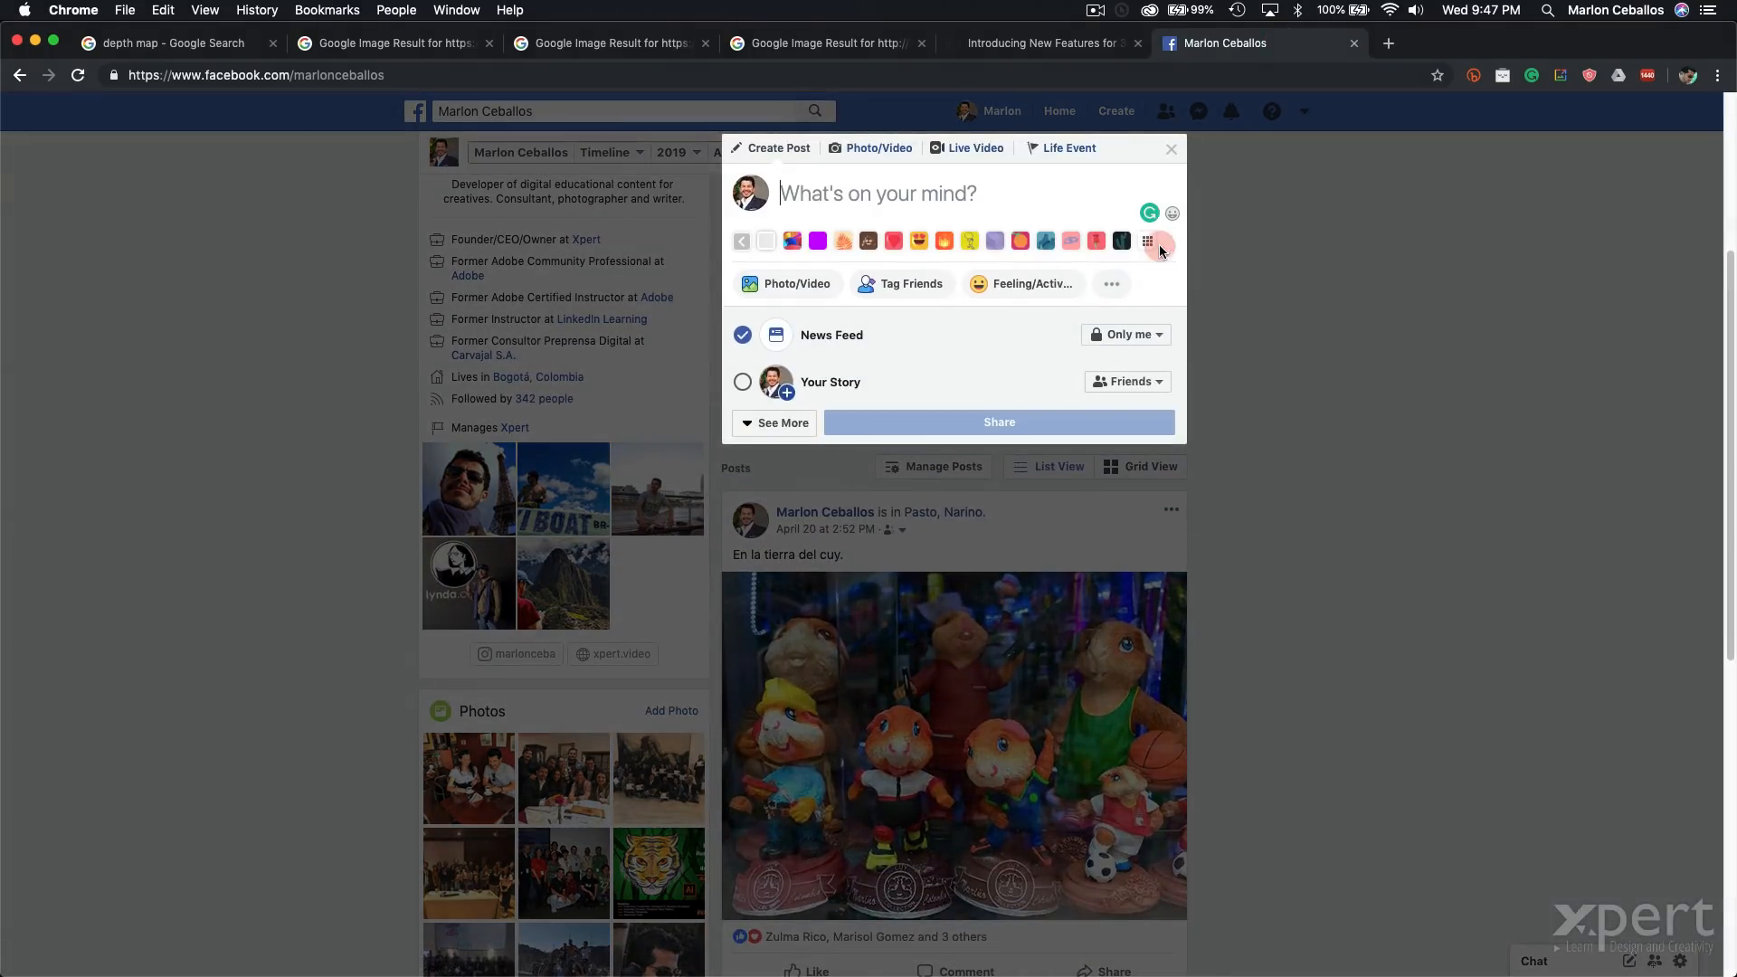
click(1169, 151)
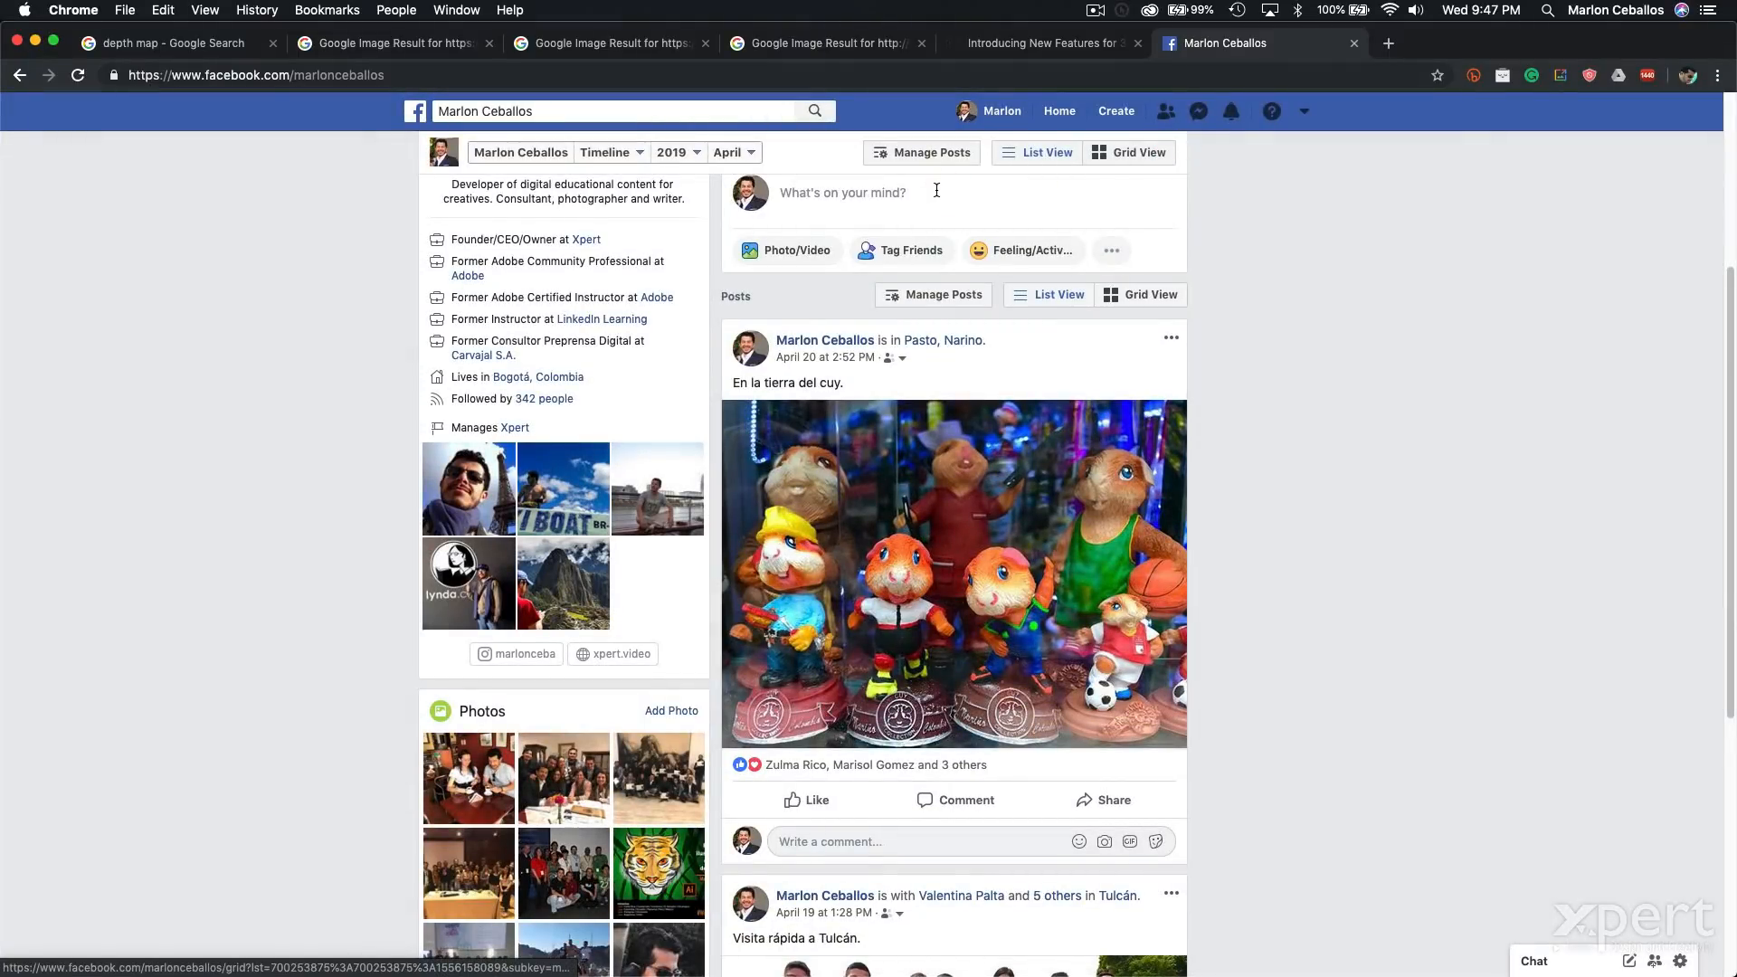
Create a new Facebook post, attach bosque_depth.png and bosque.png together, and check the 3D photo preview.
click(936, 190)
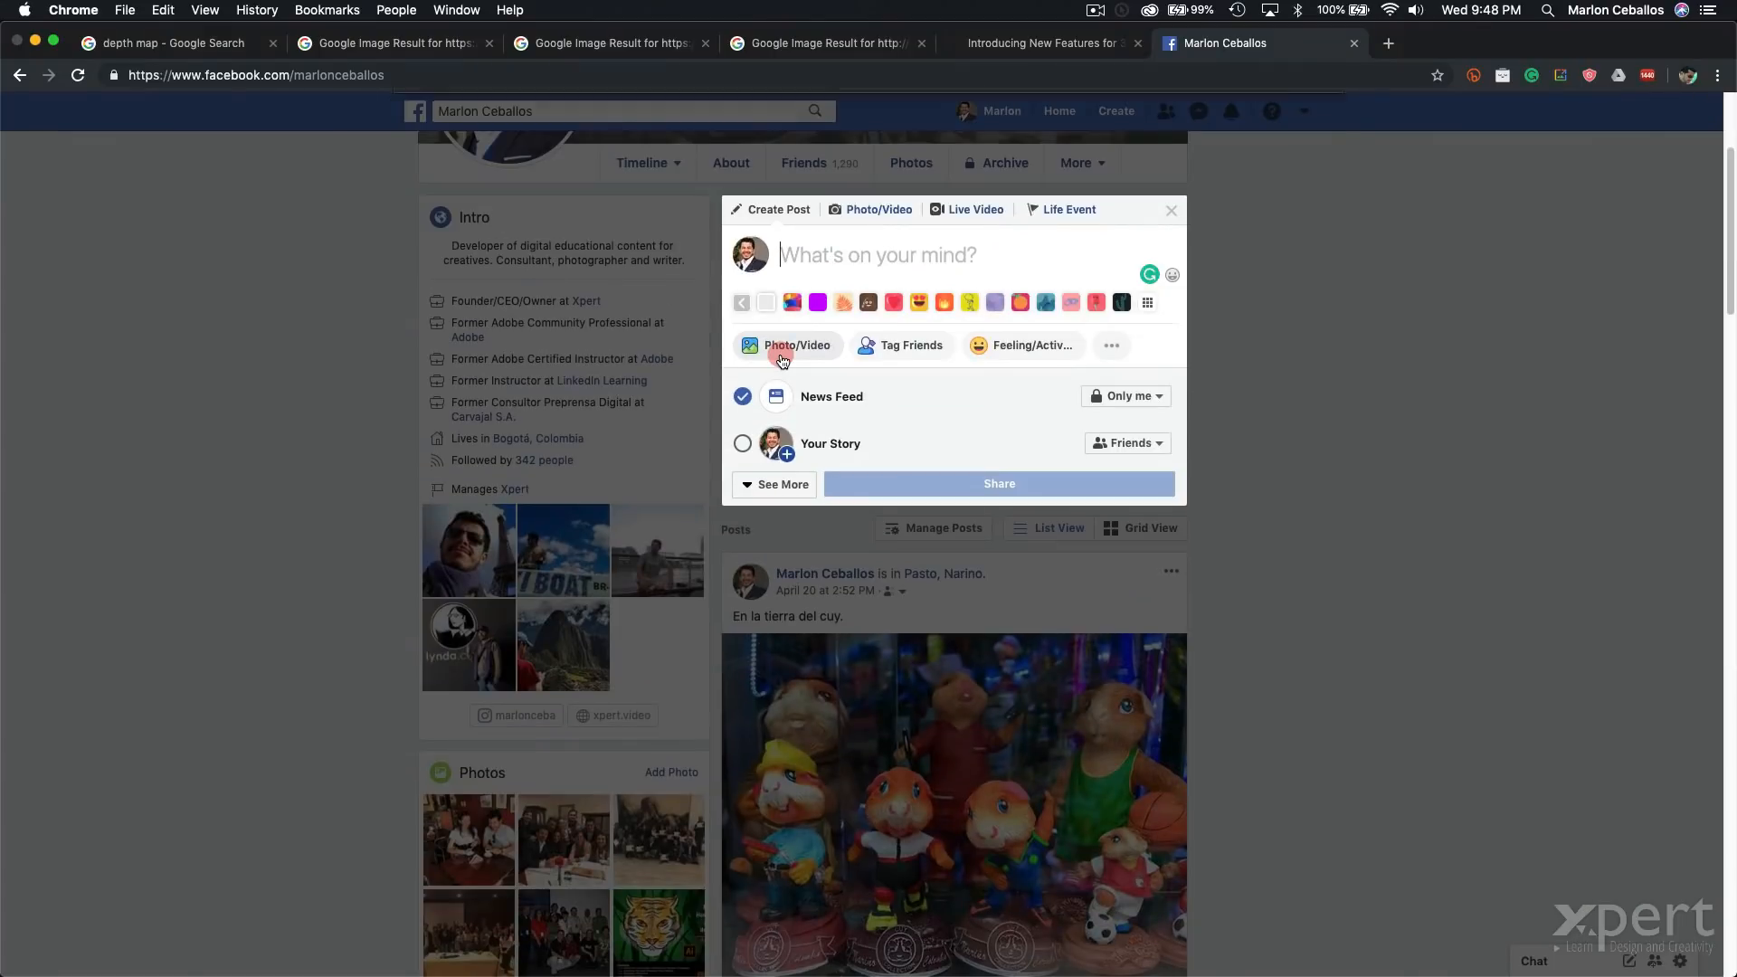
click(790, 305)
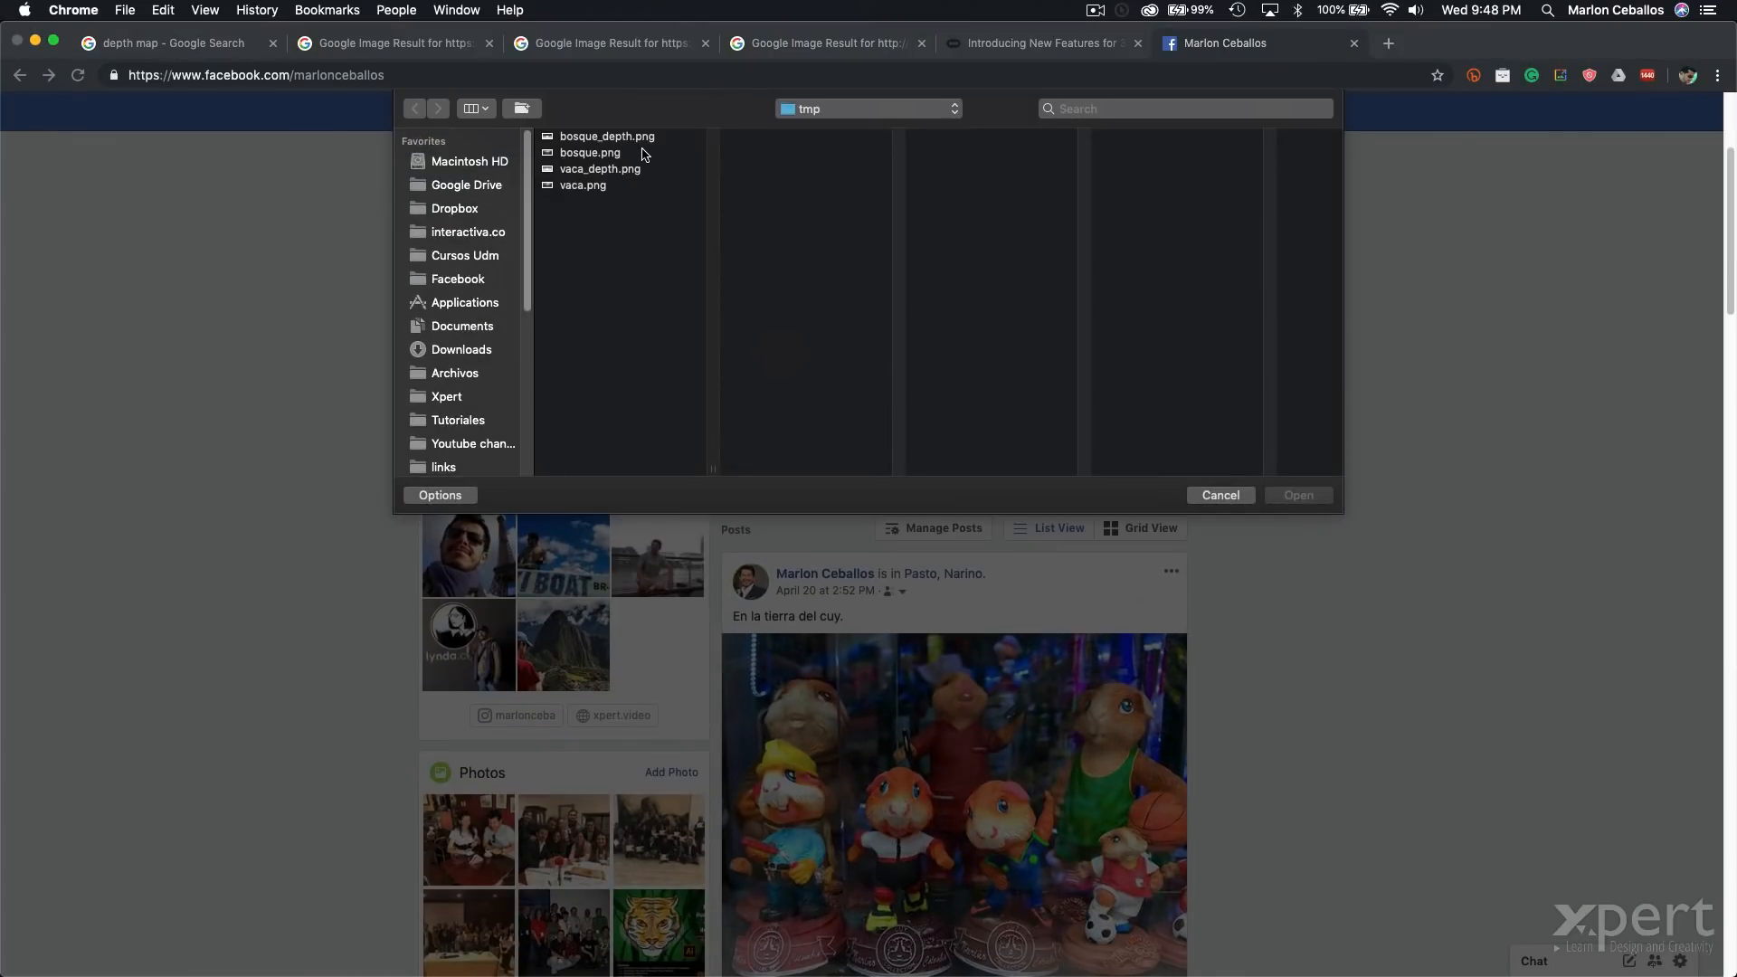
click(633, 137)
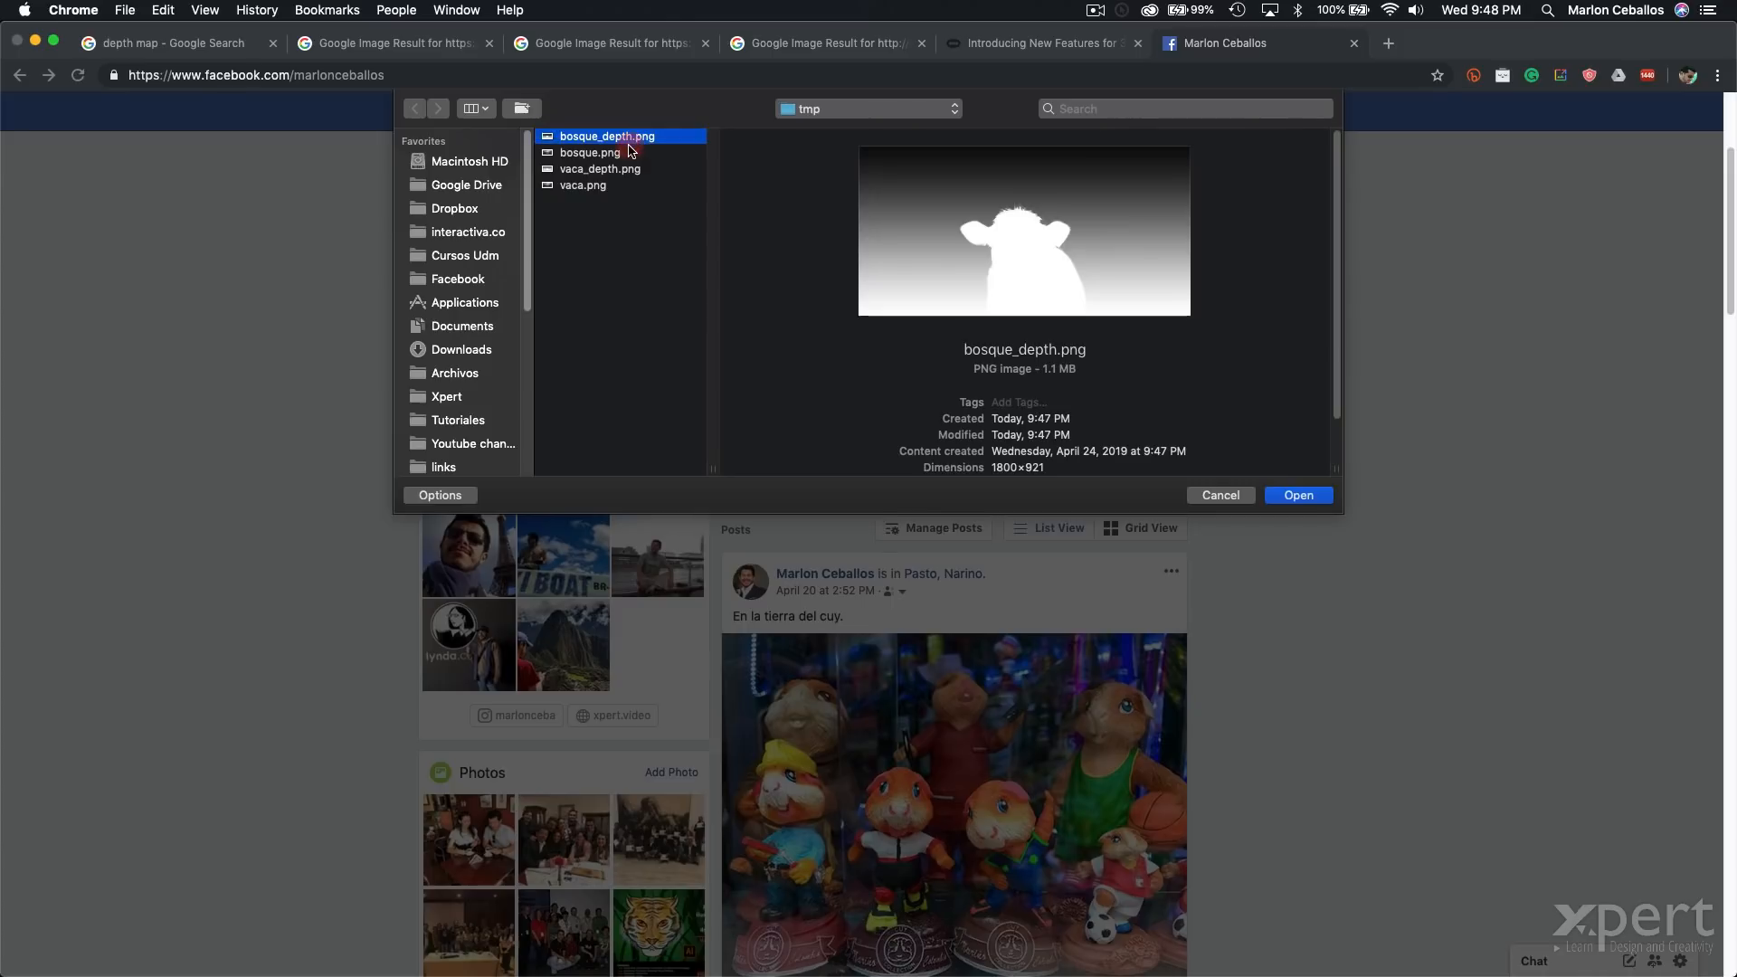
shift+click(626, 154)
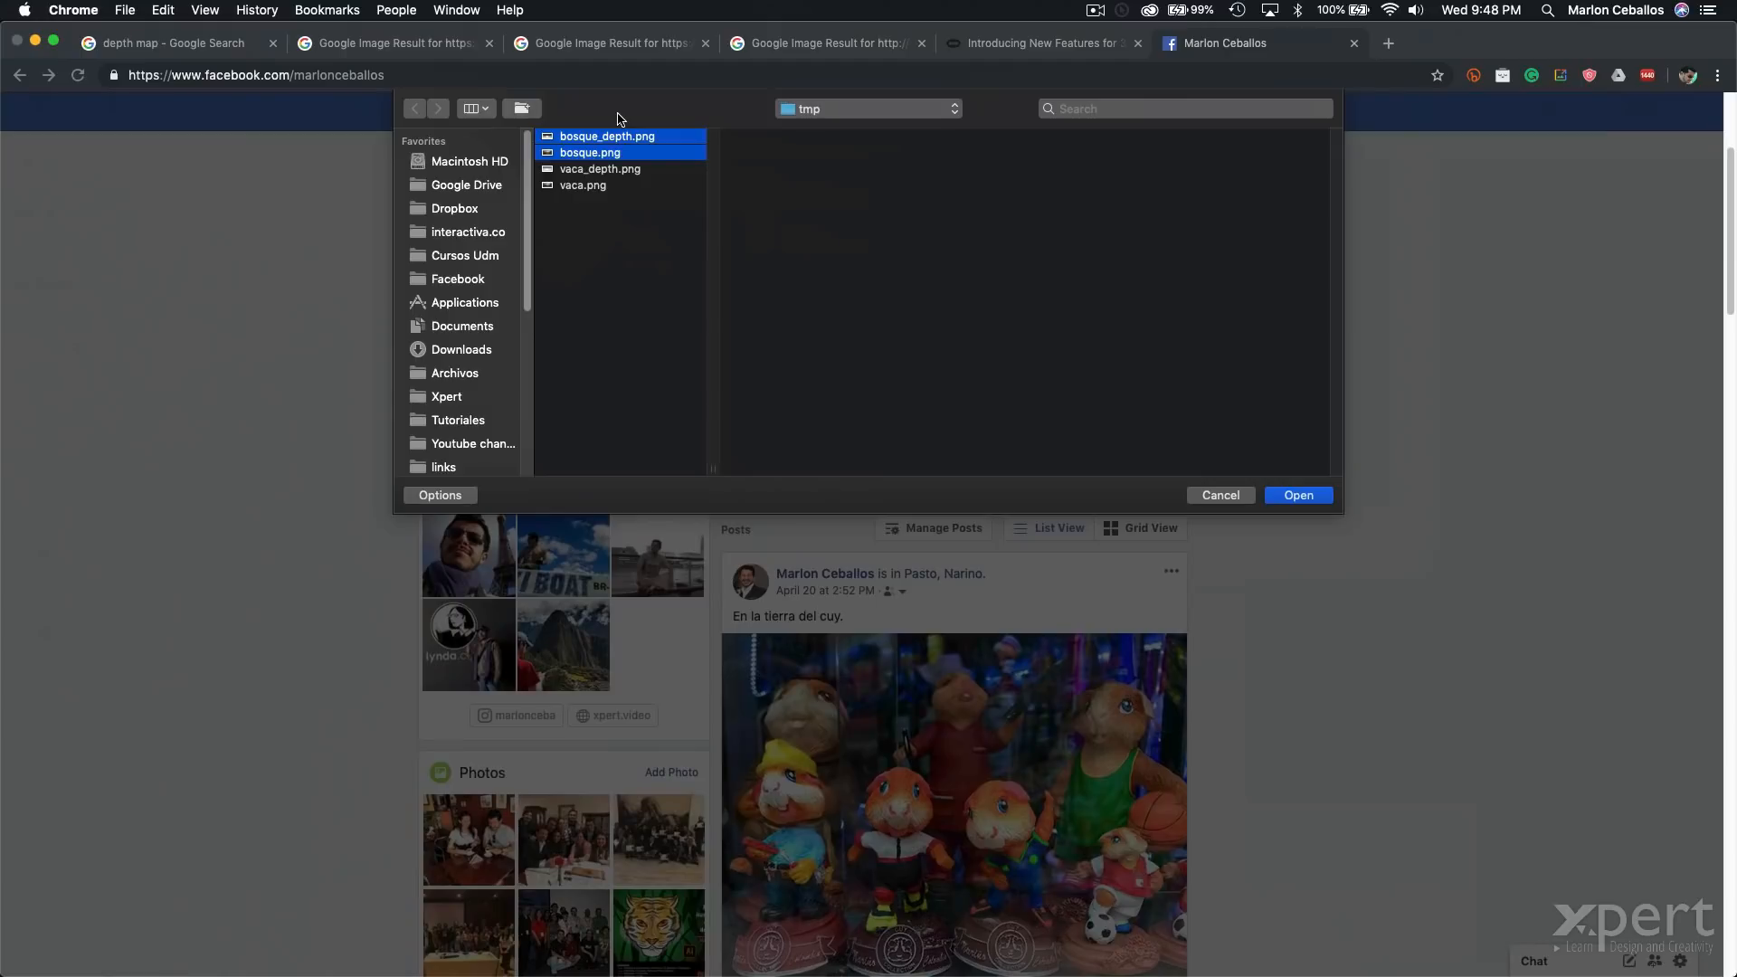
click(1298, 496)
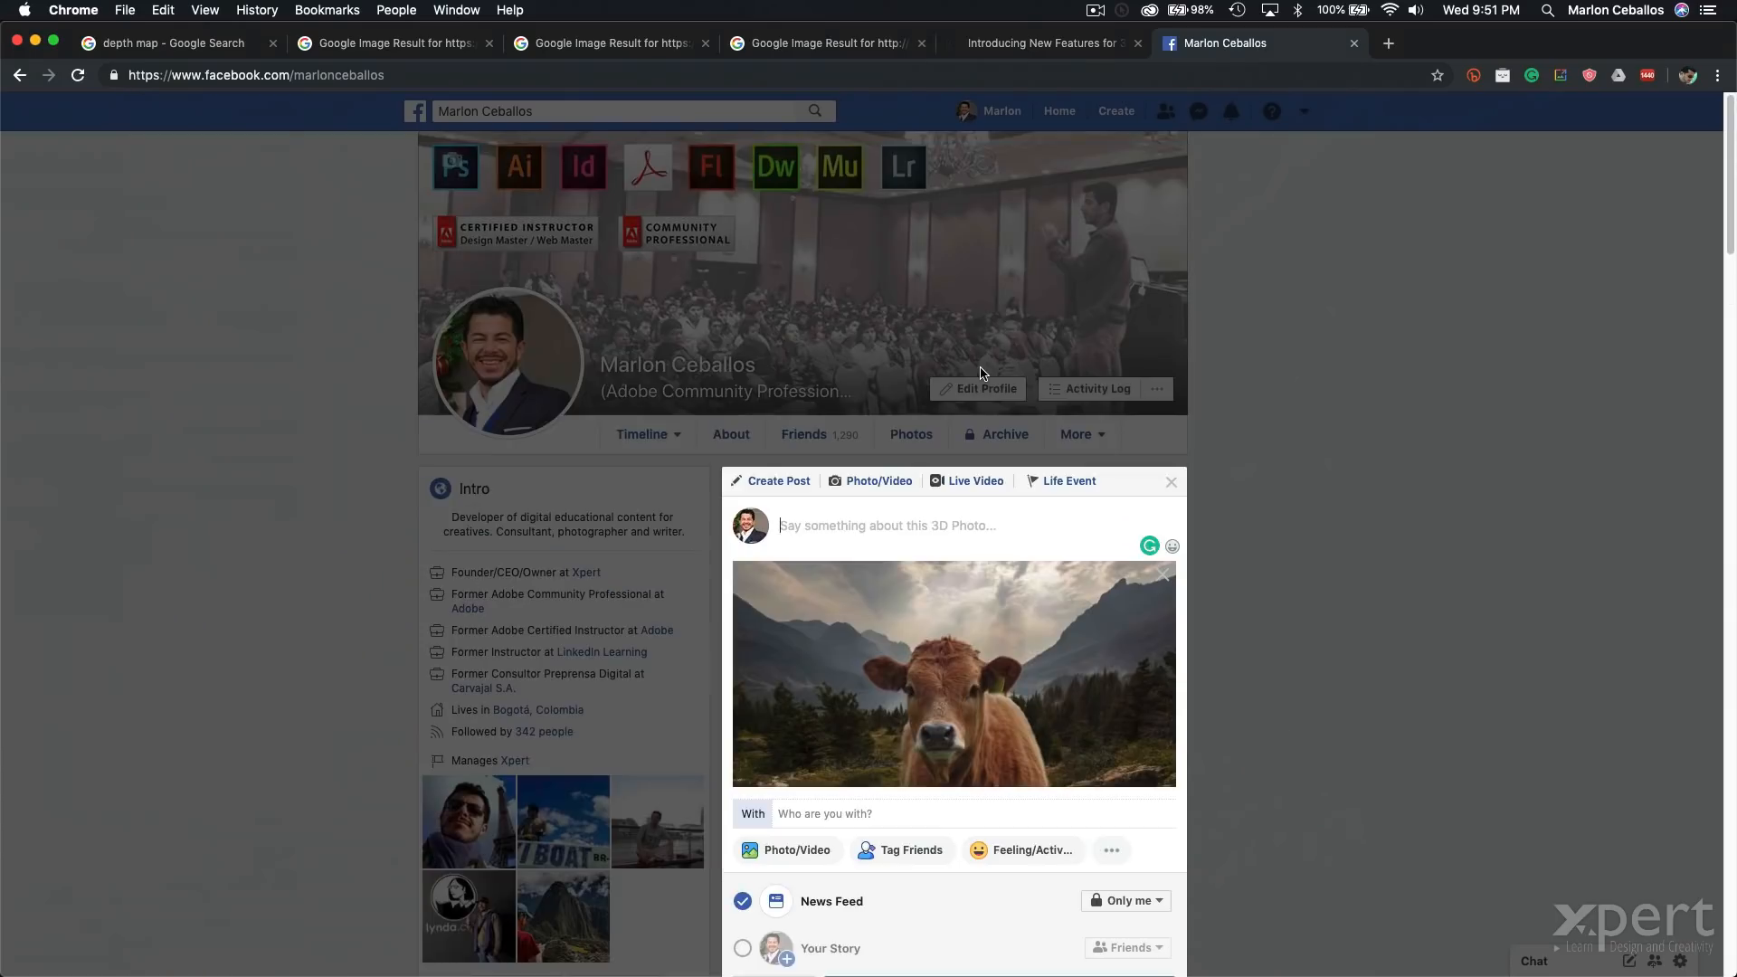
scroll(982, 373, down, 5)
scroll(935, 284, up, 1)
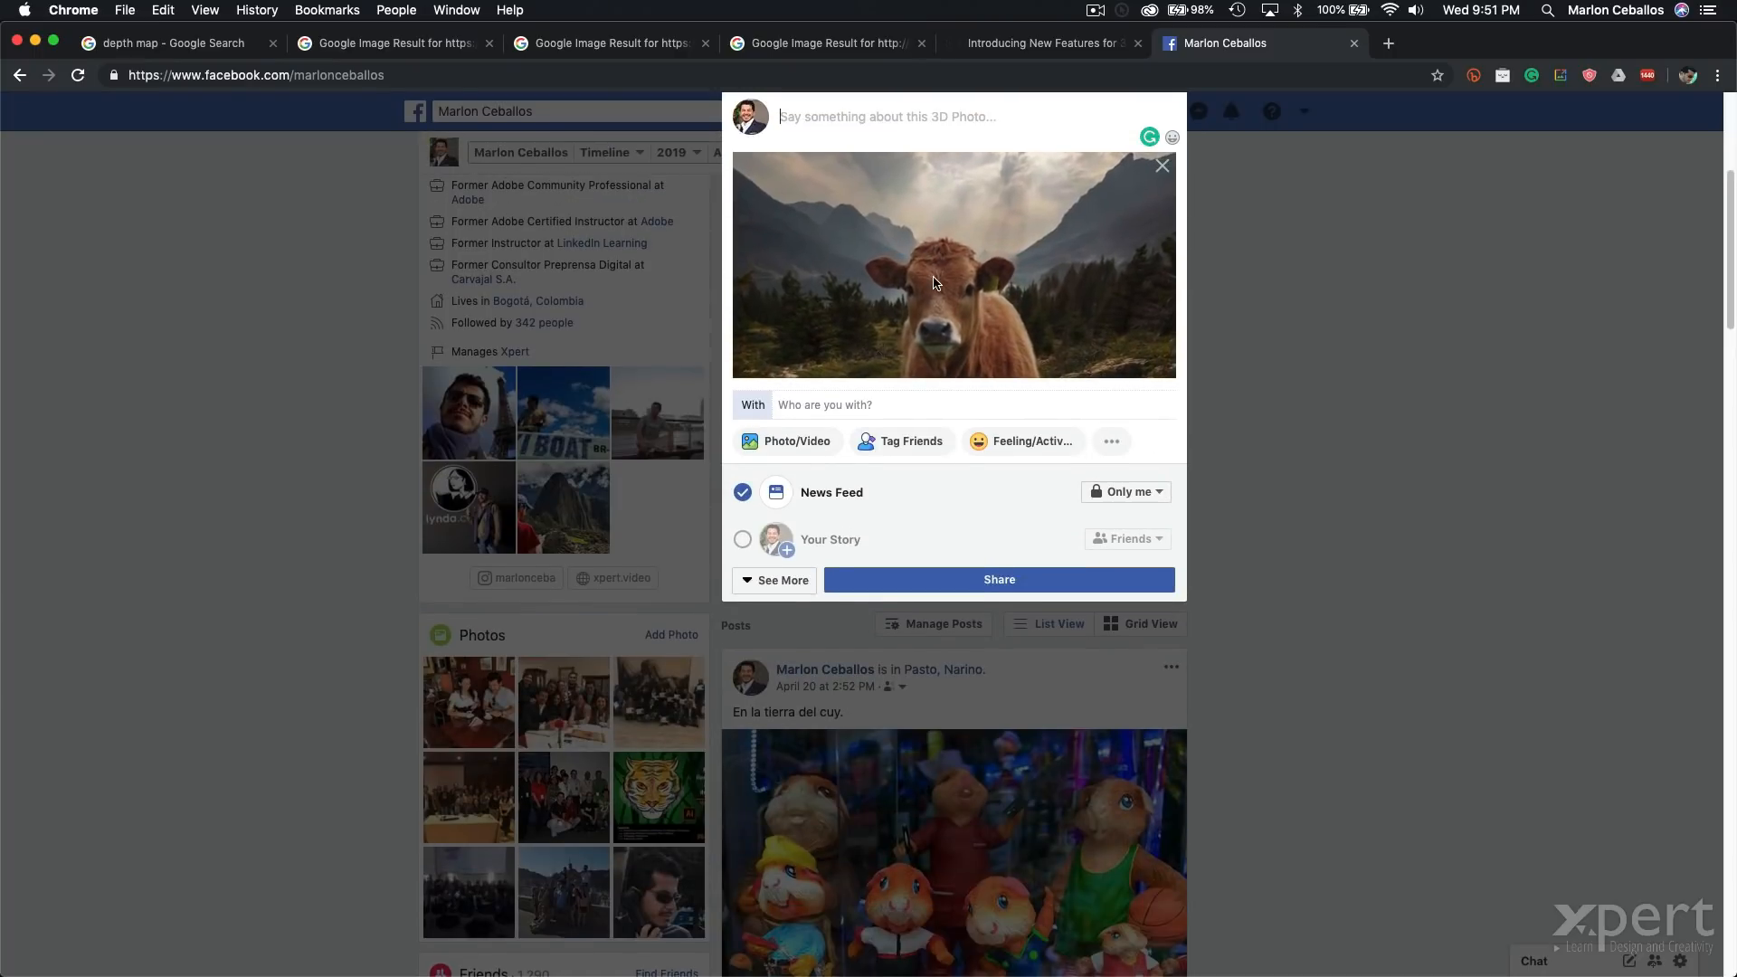
Switch to Adobe Bridge and open super.psd from the imgs folder in Photoshop.
key(super+Tab)
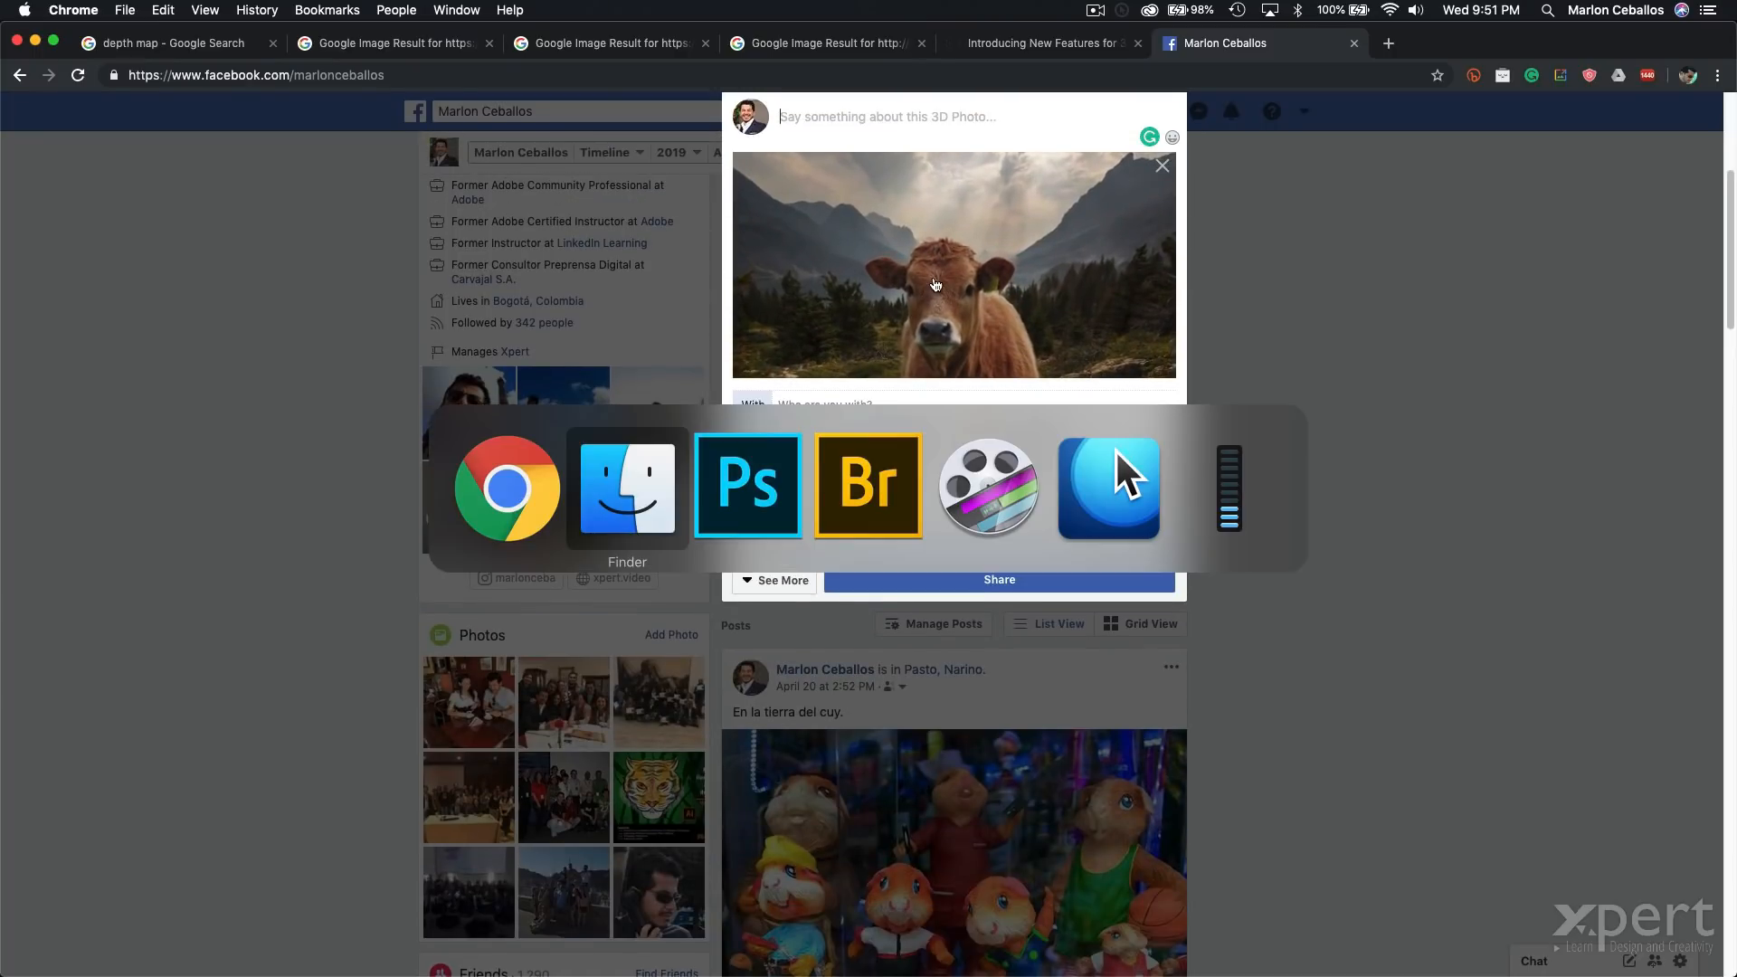
key(super+Tab)
key(super+Tab)
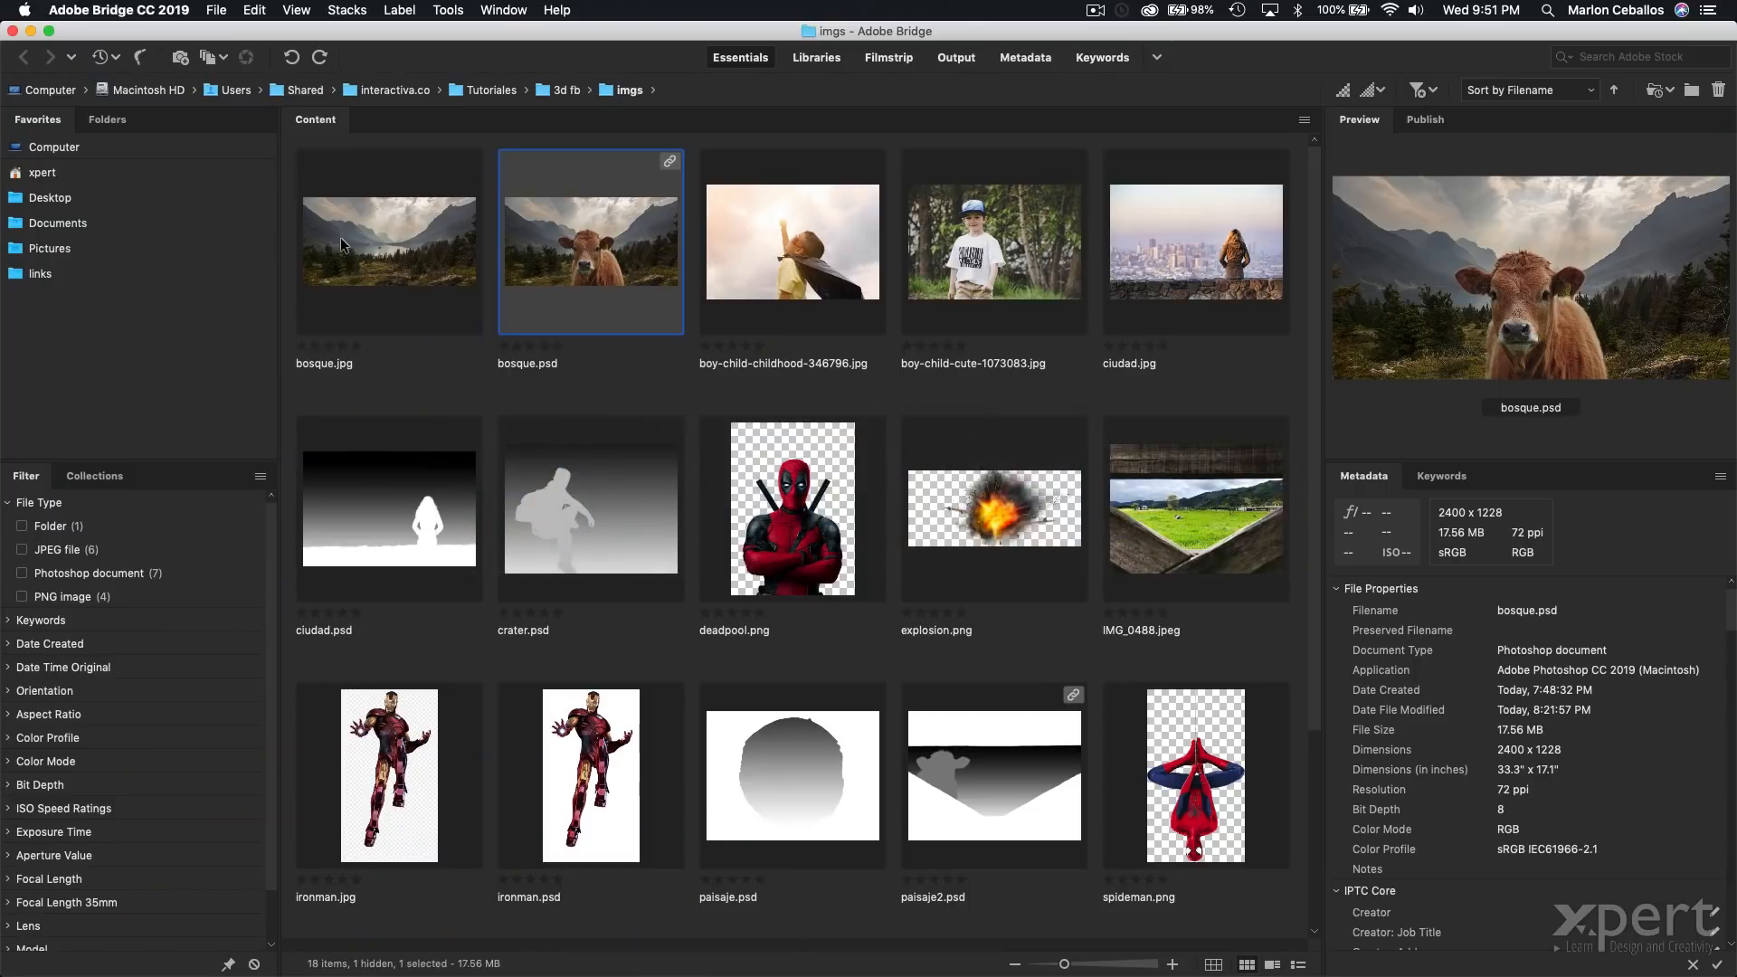
key(Right)
scroll(475, 678, down, 3)
double_click(421, 768)
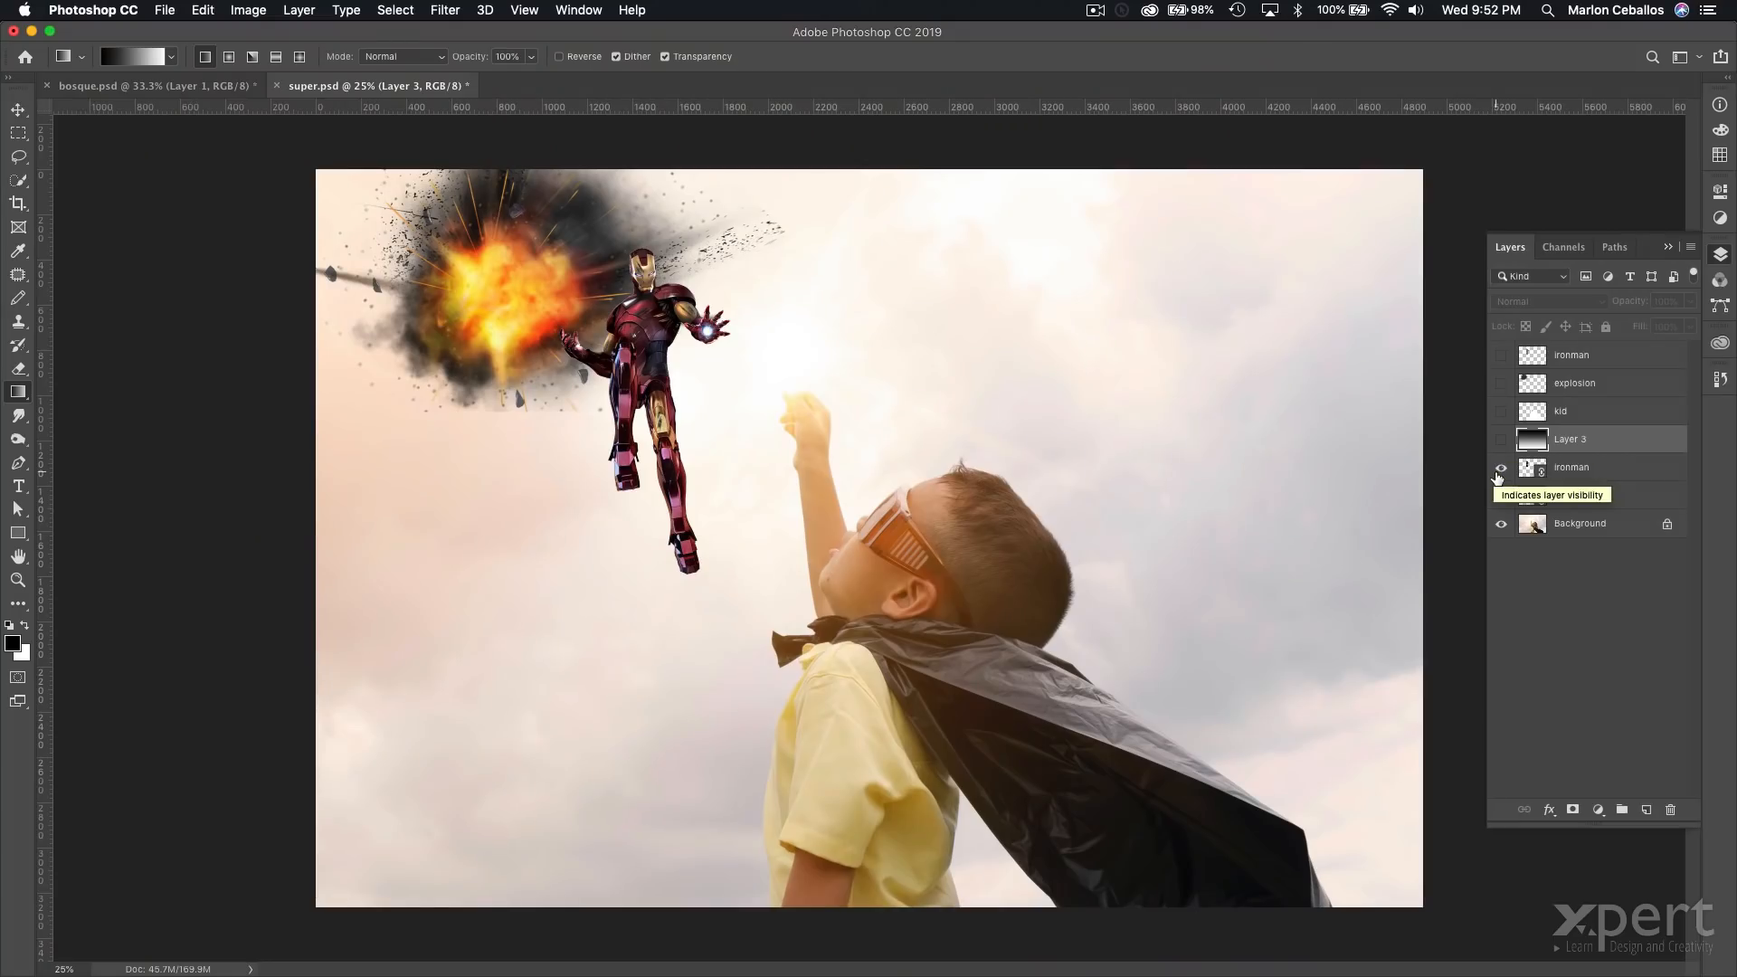
Examine the Background, explosion and ironman photo layers separately by toggling their visibility, then show all three again.
click(892, 257)
click(1501, 494)
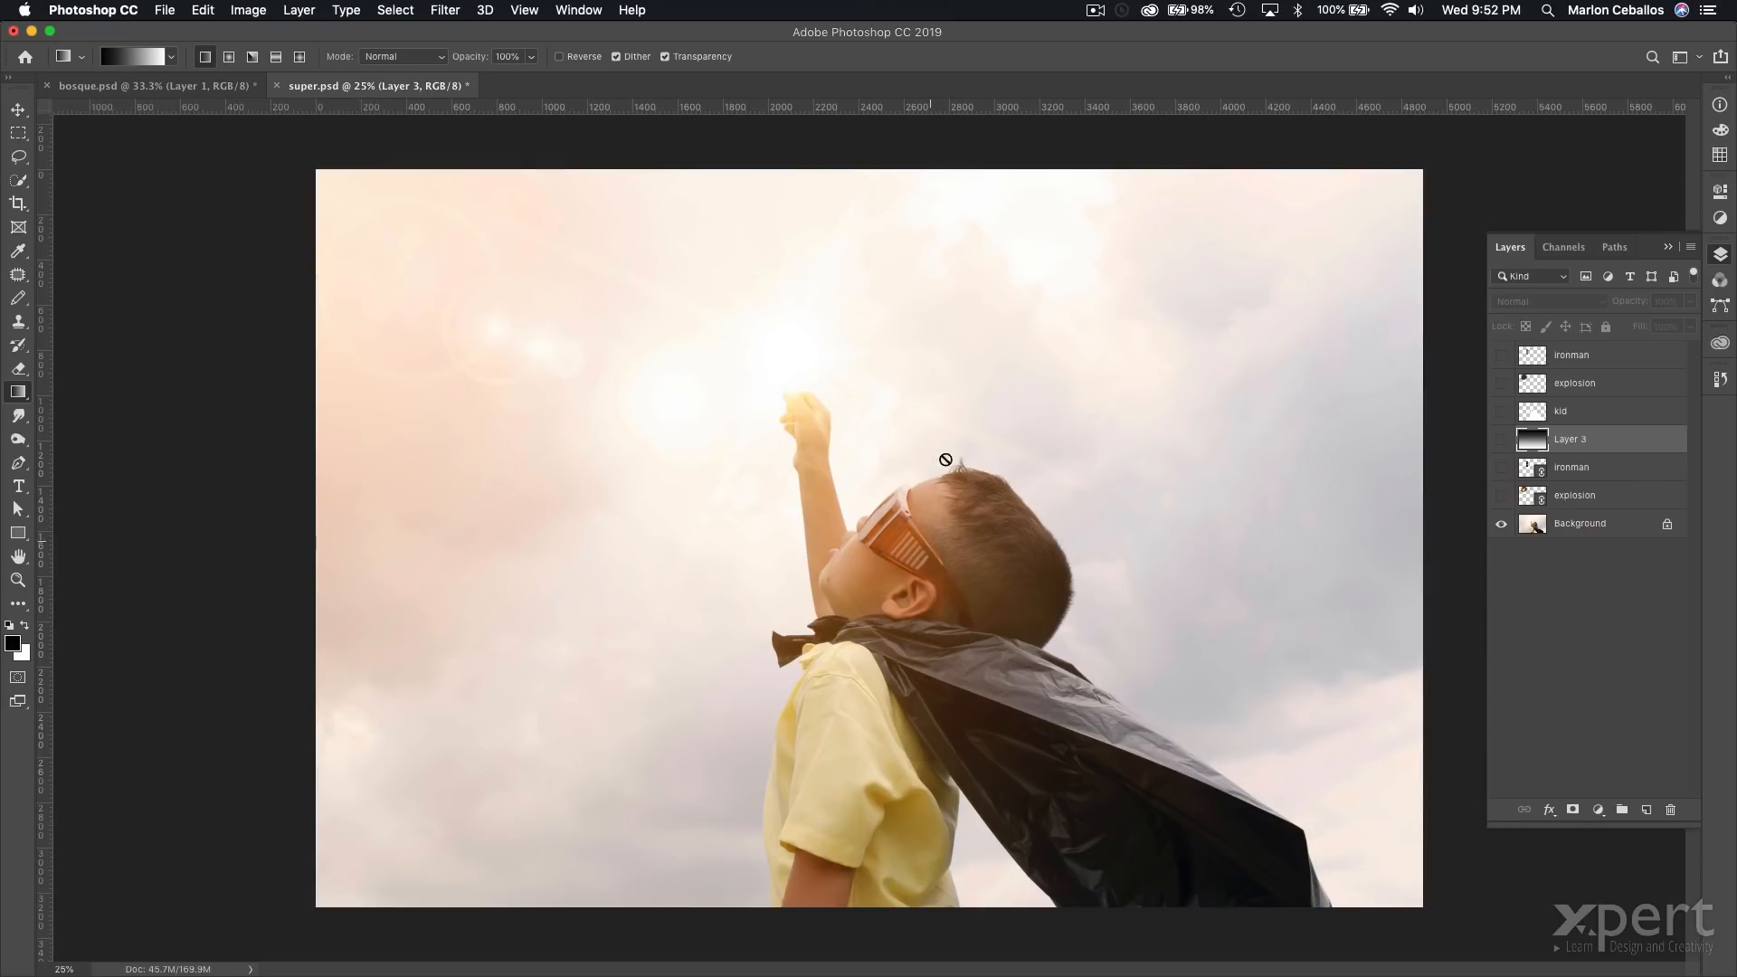
click(1502, 523)
click(1502, 494)
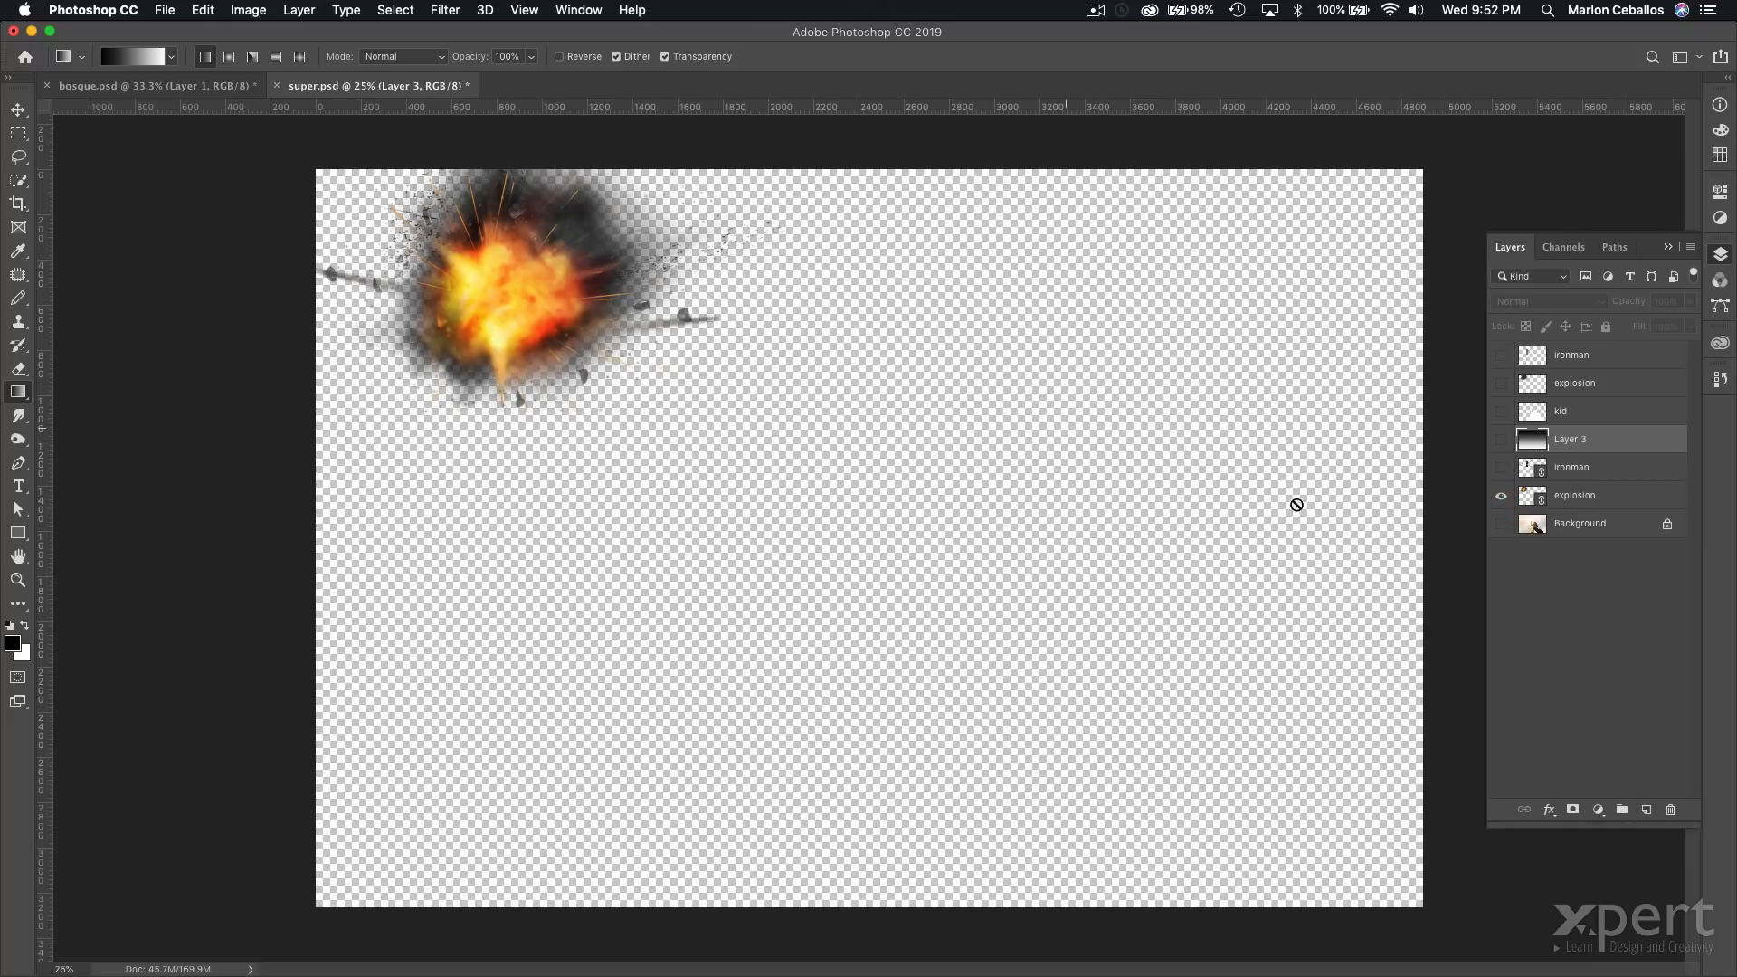
click(1502, 494)
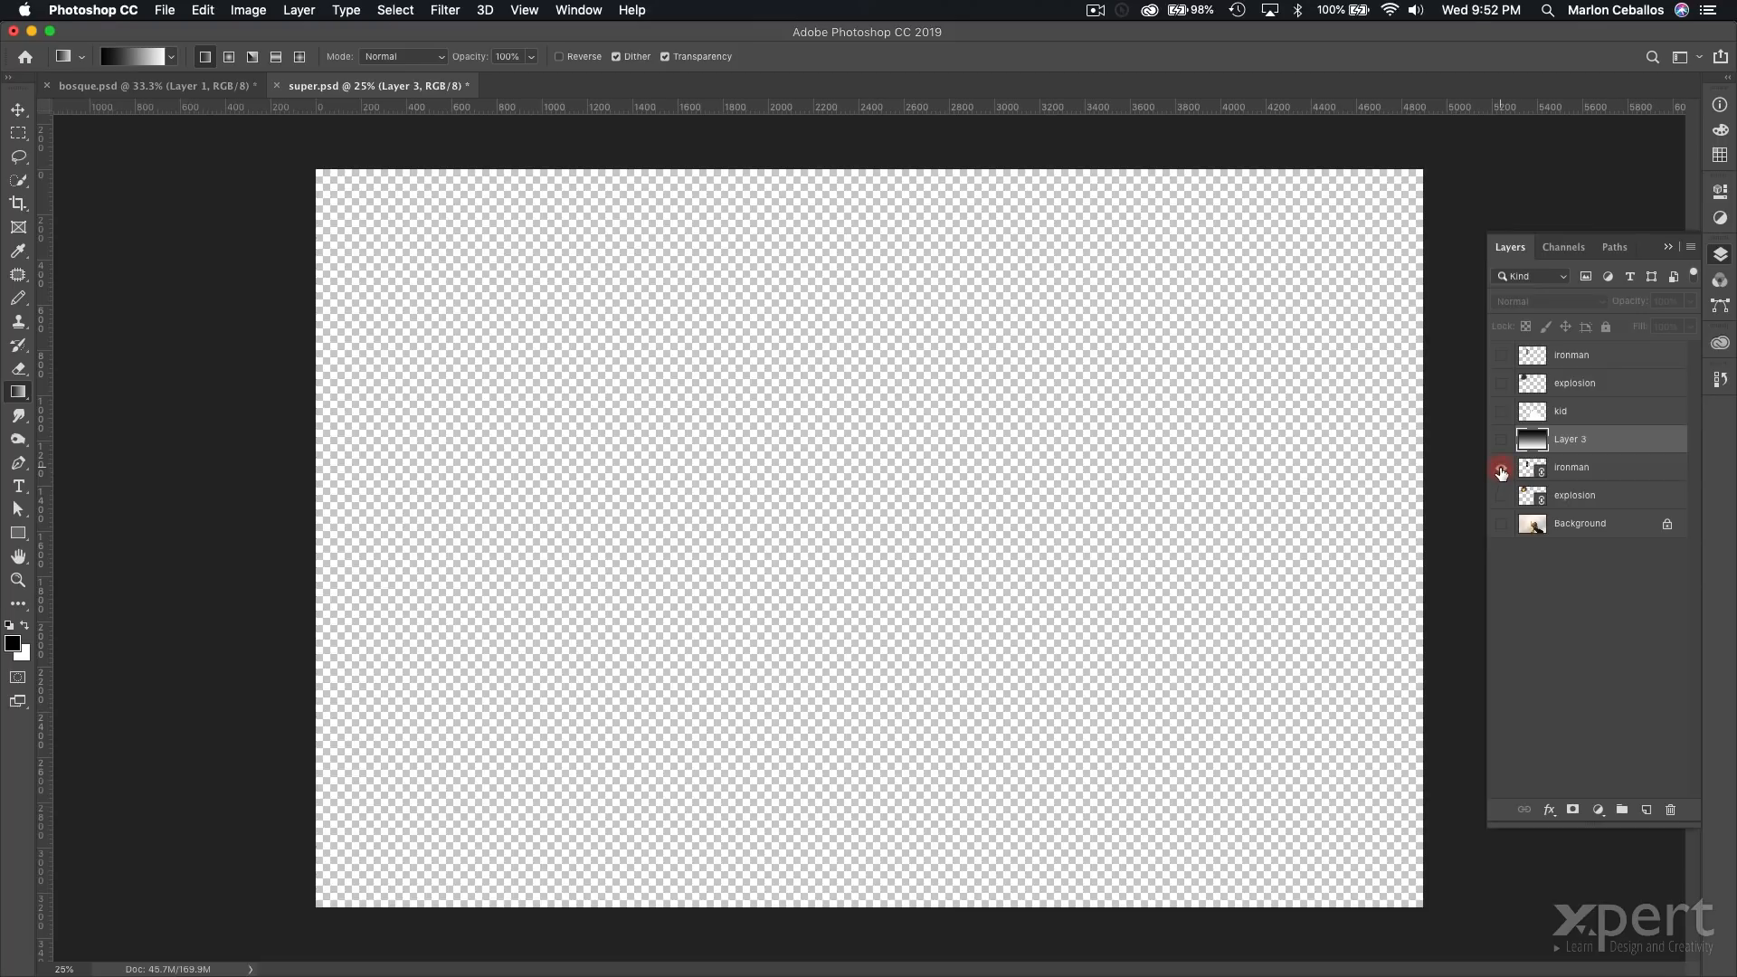
click(1502, 468)
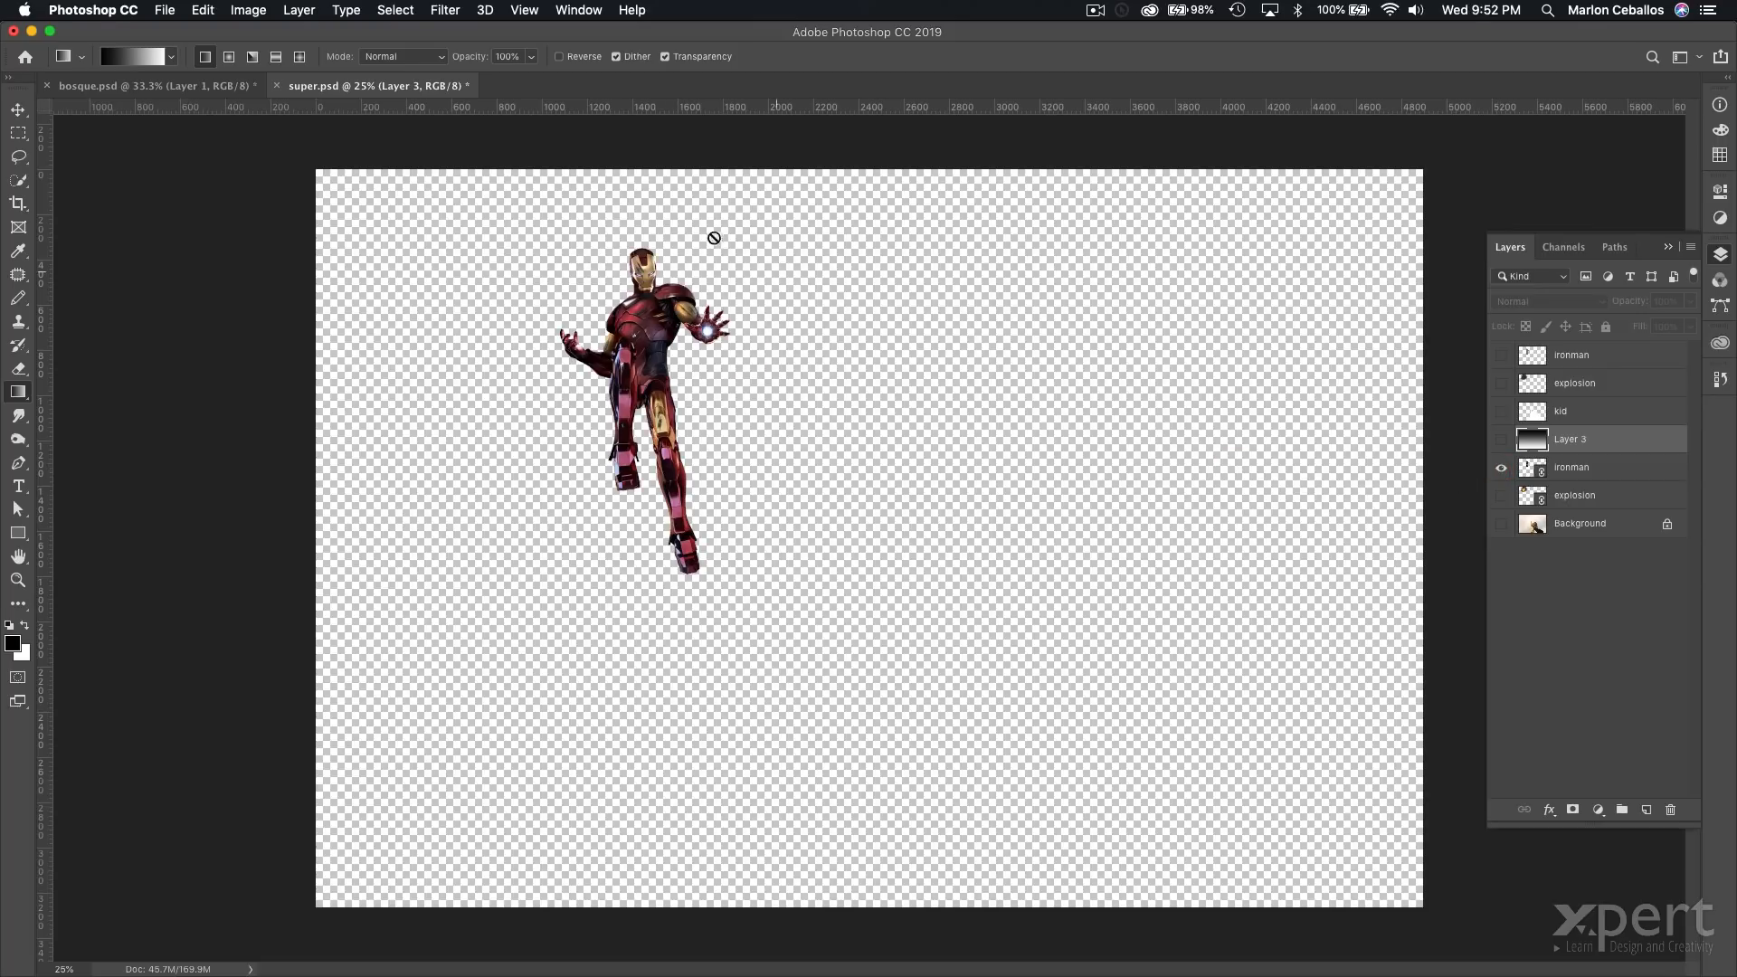
click(1503, 497)
click(1502, 524)
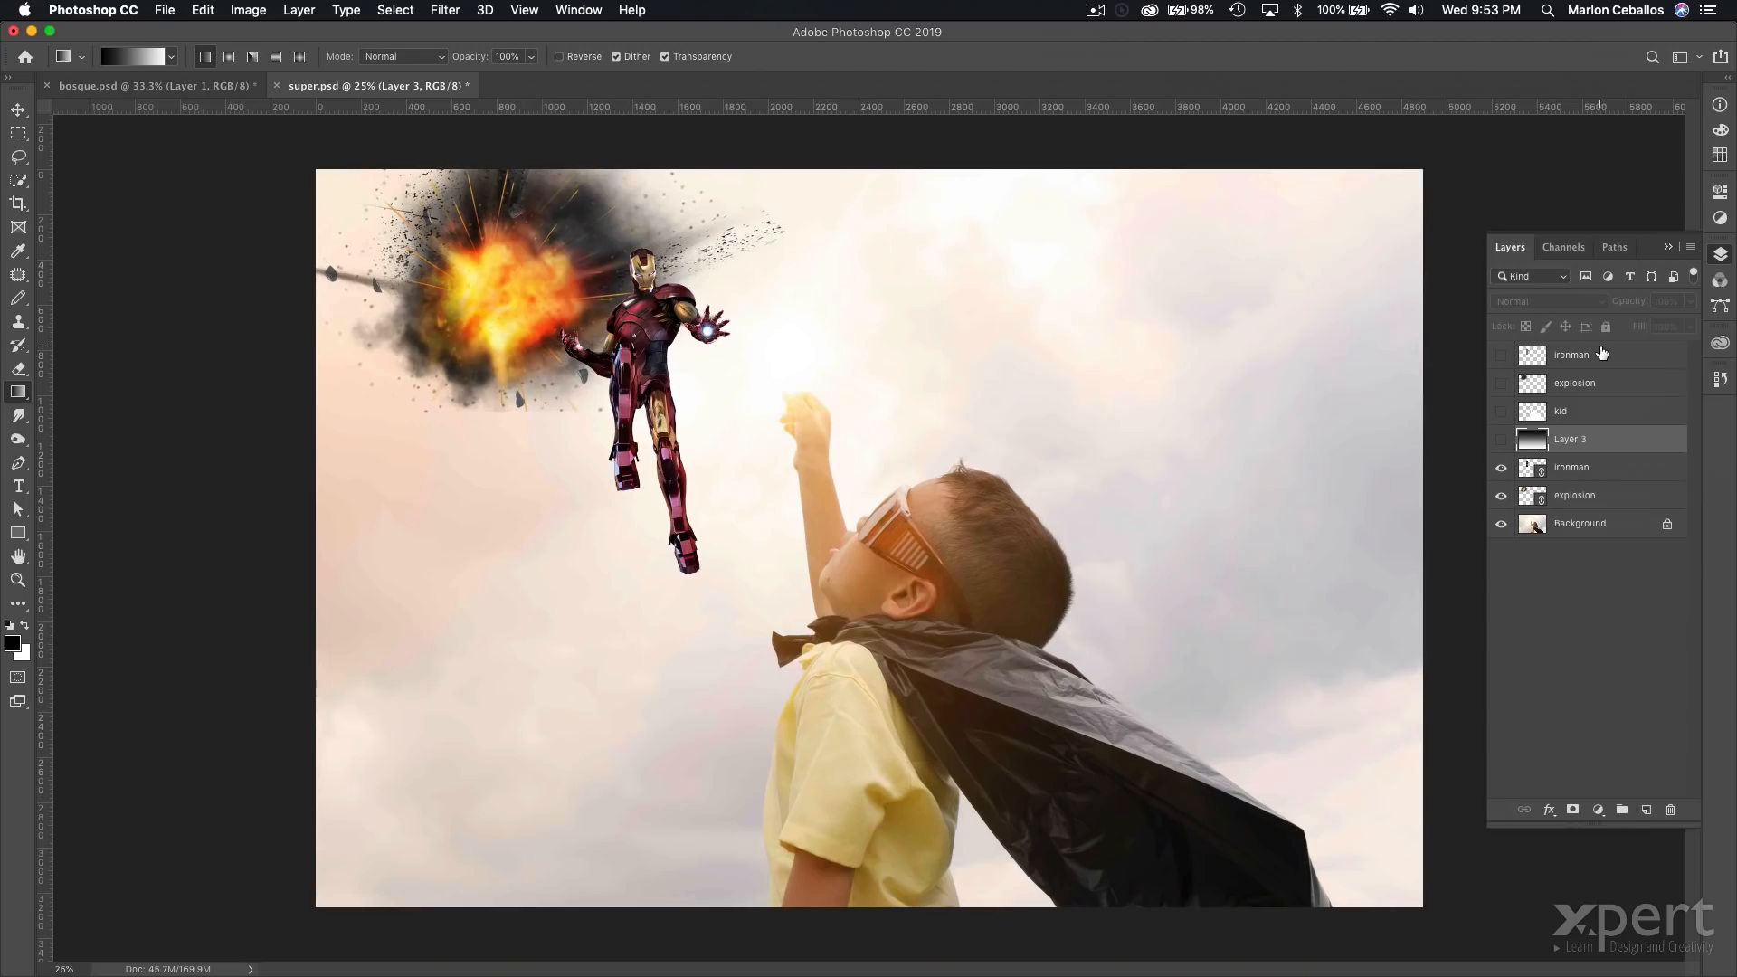
Hide the three photo layers and show the upper ironman, explosion and kid silhouettes with the Layer 3 gradient.
drag(1087, 853, 1099, 976)
click(1504, 523)
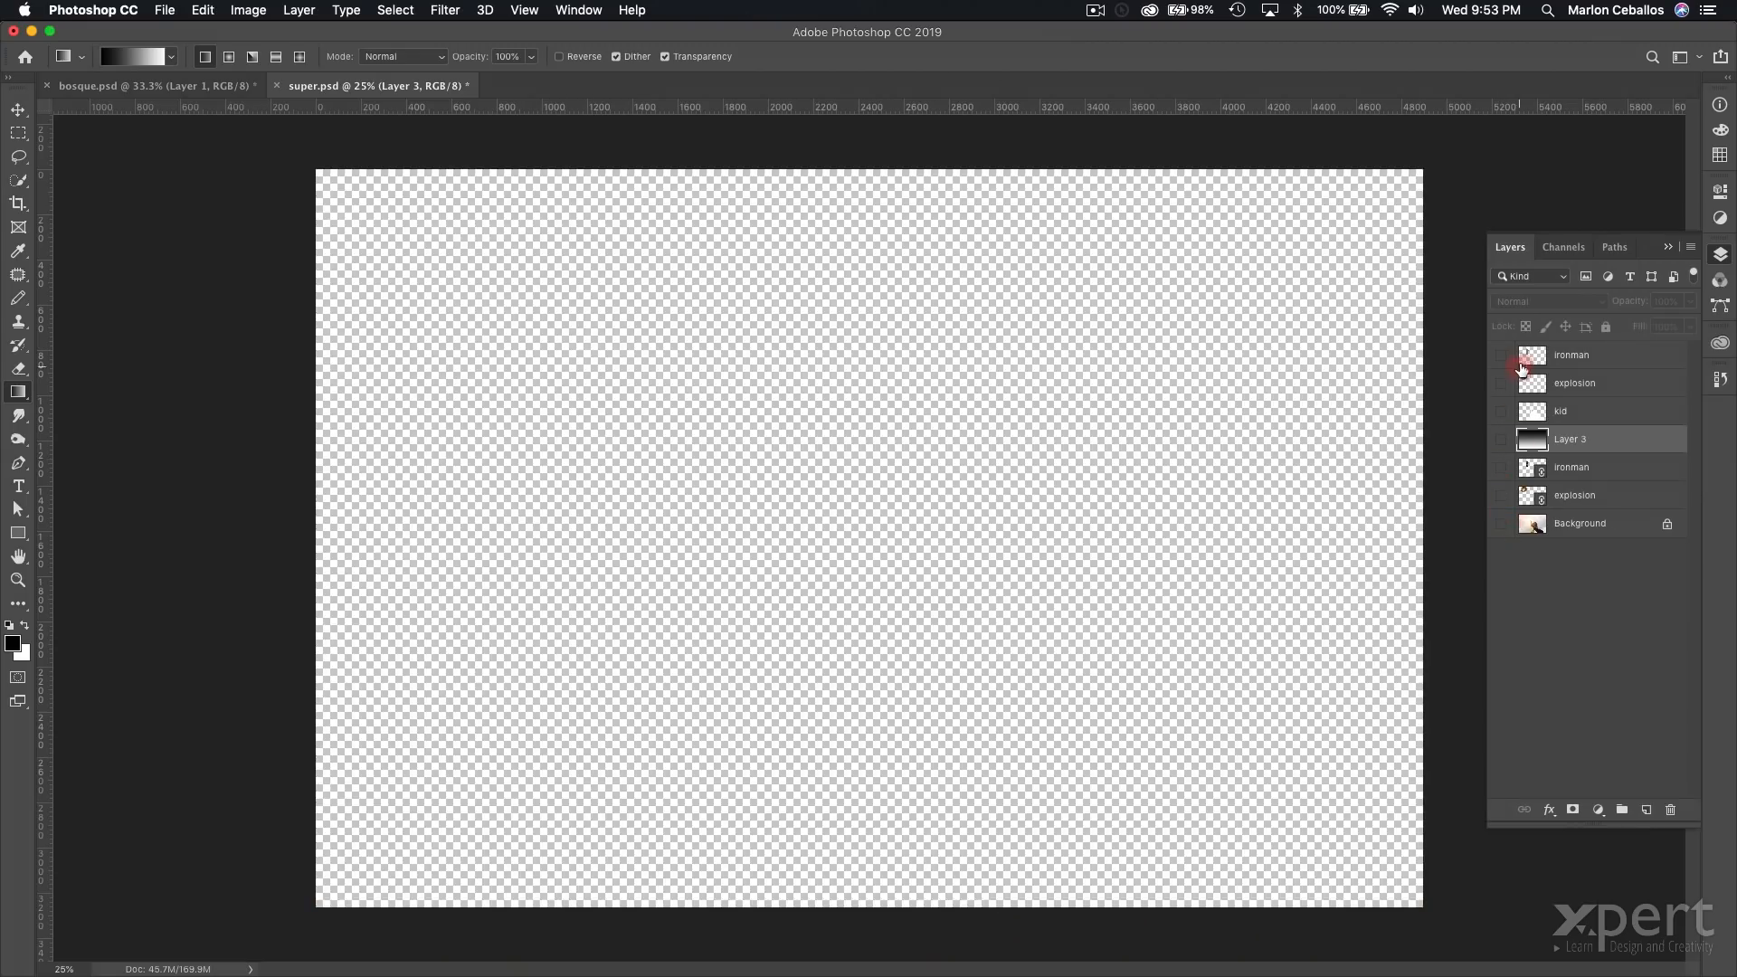
click(1502, 354)
drag(1513, 362, 1509, 443)
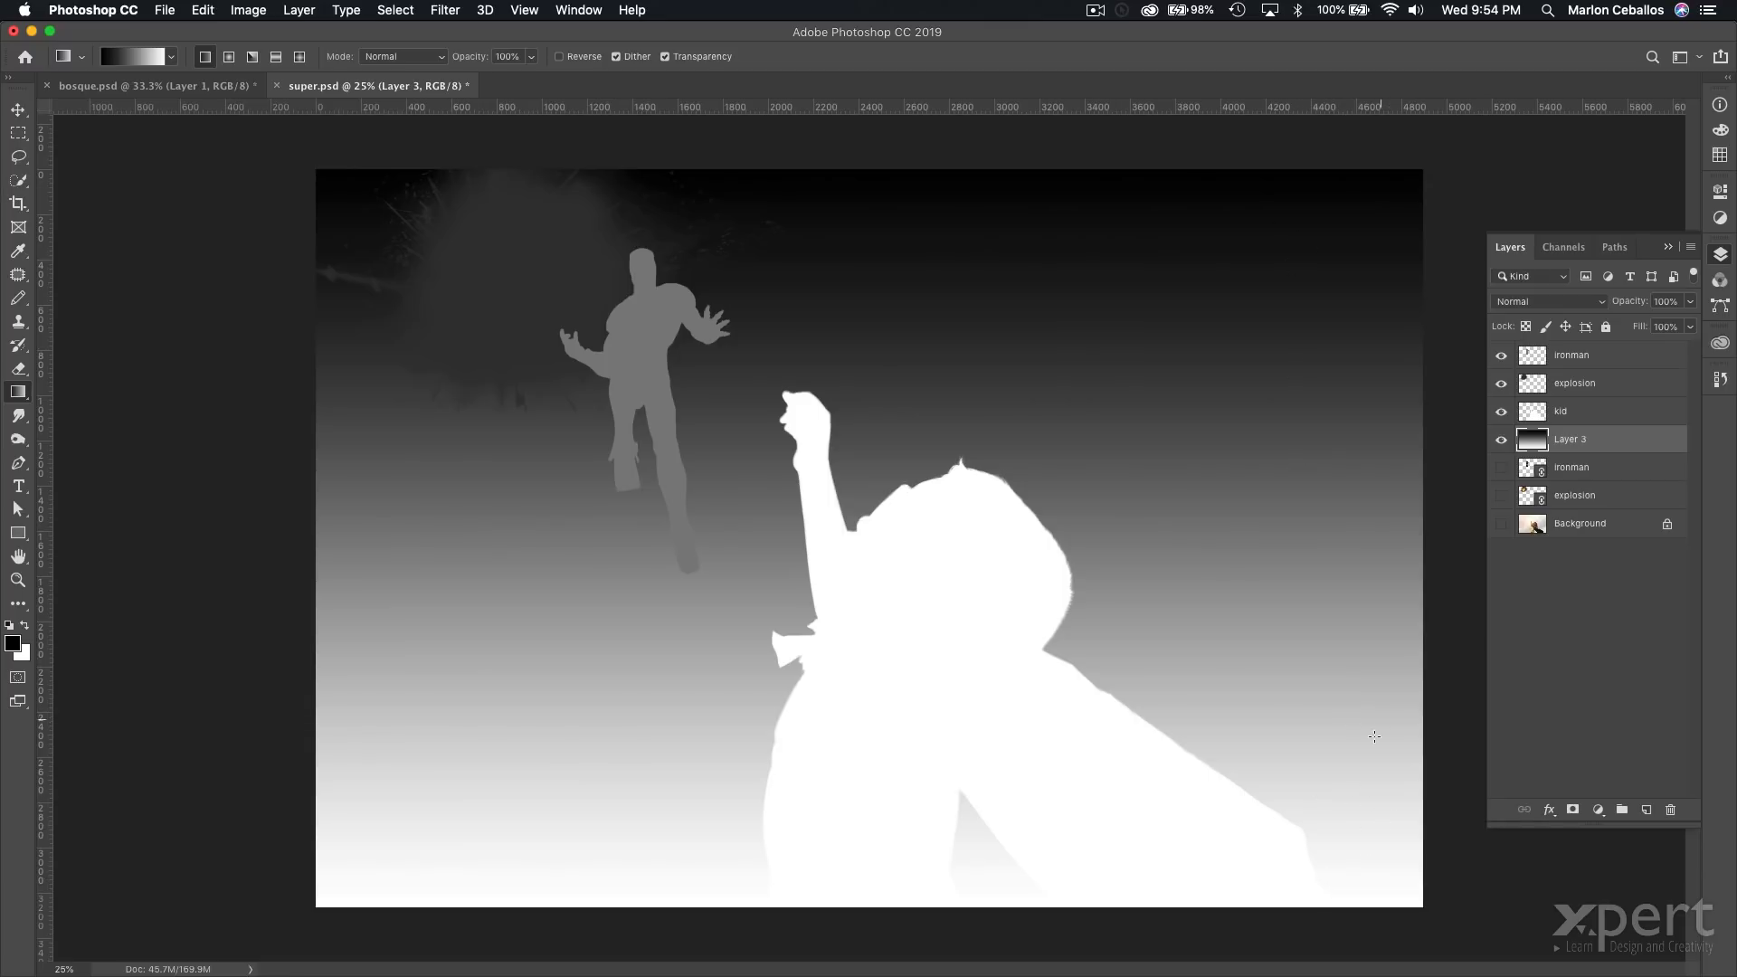
Examine the depth map by hiding the three silhouettes, then showing kid, explosion and ironman one at a time over the Layer 3 gradient.
drag(1502, 355, 1502, 418)
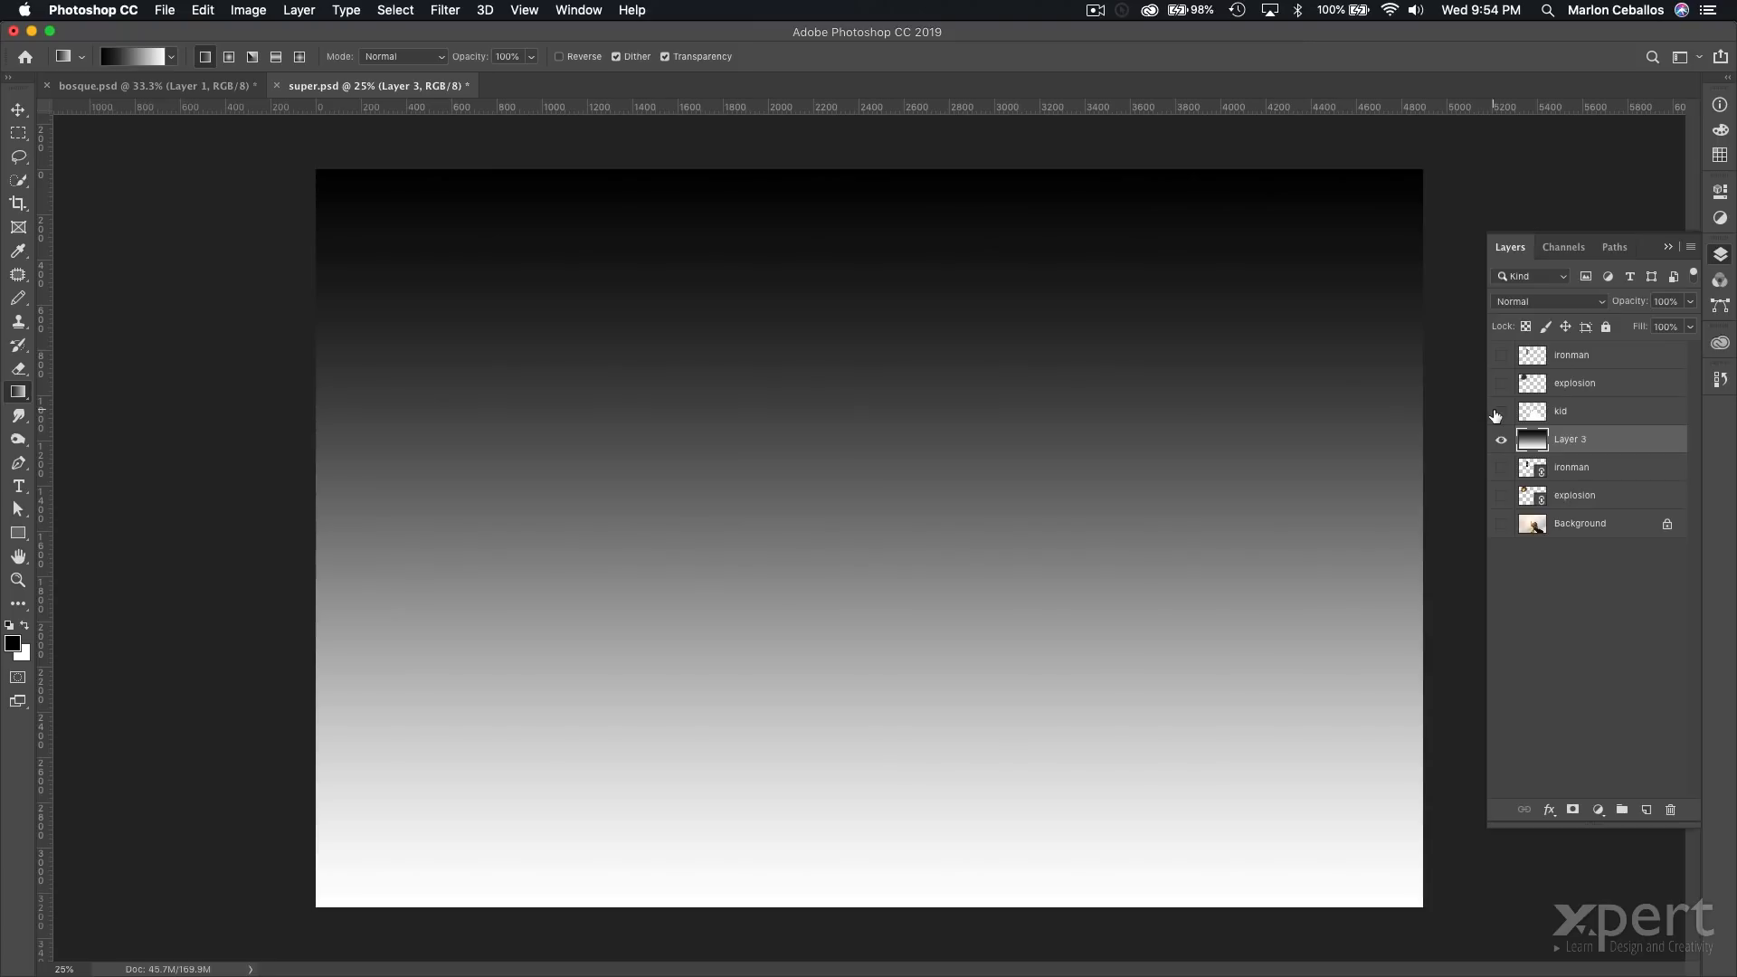
click(1501, 412)
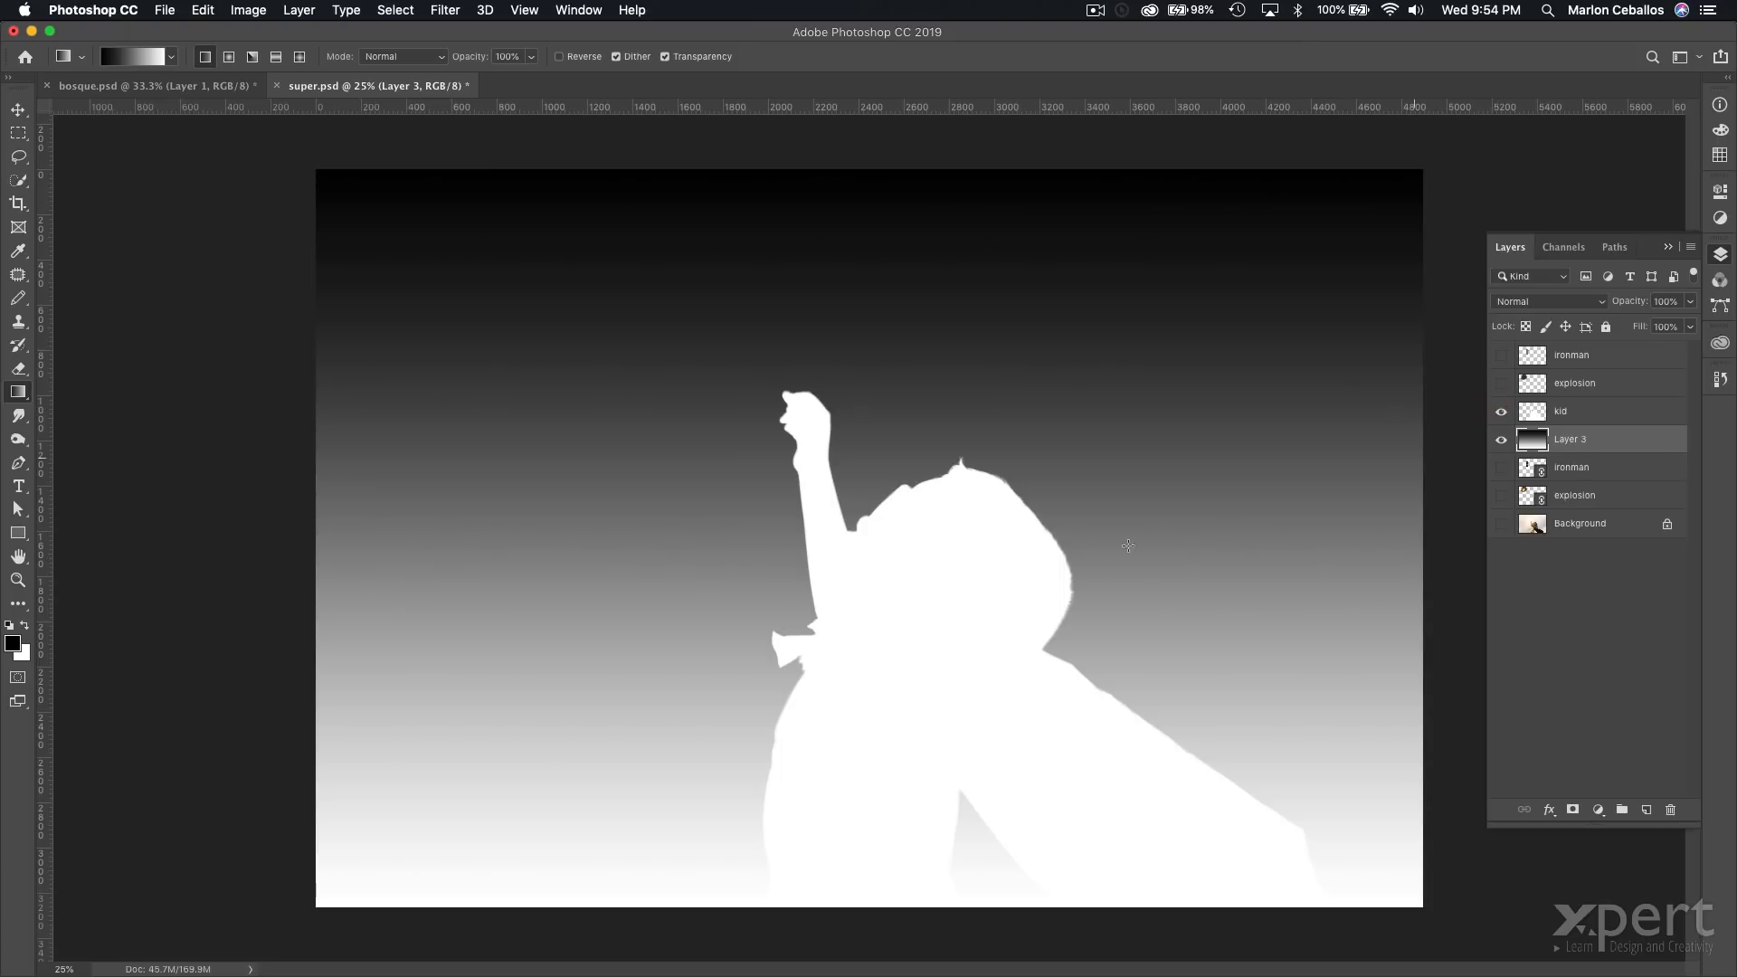
click(1501, 383)
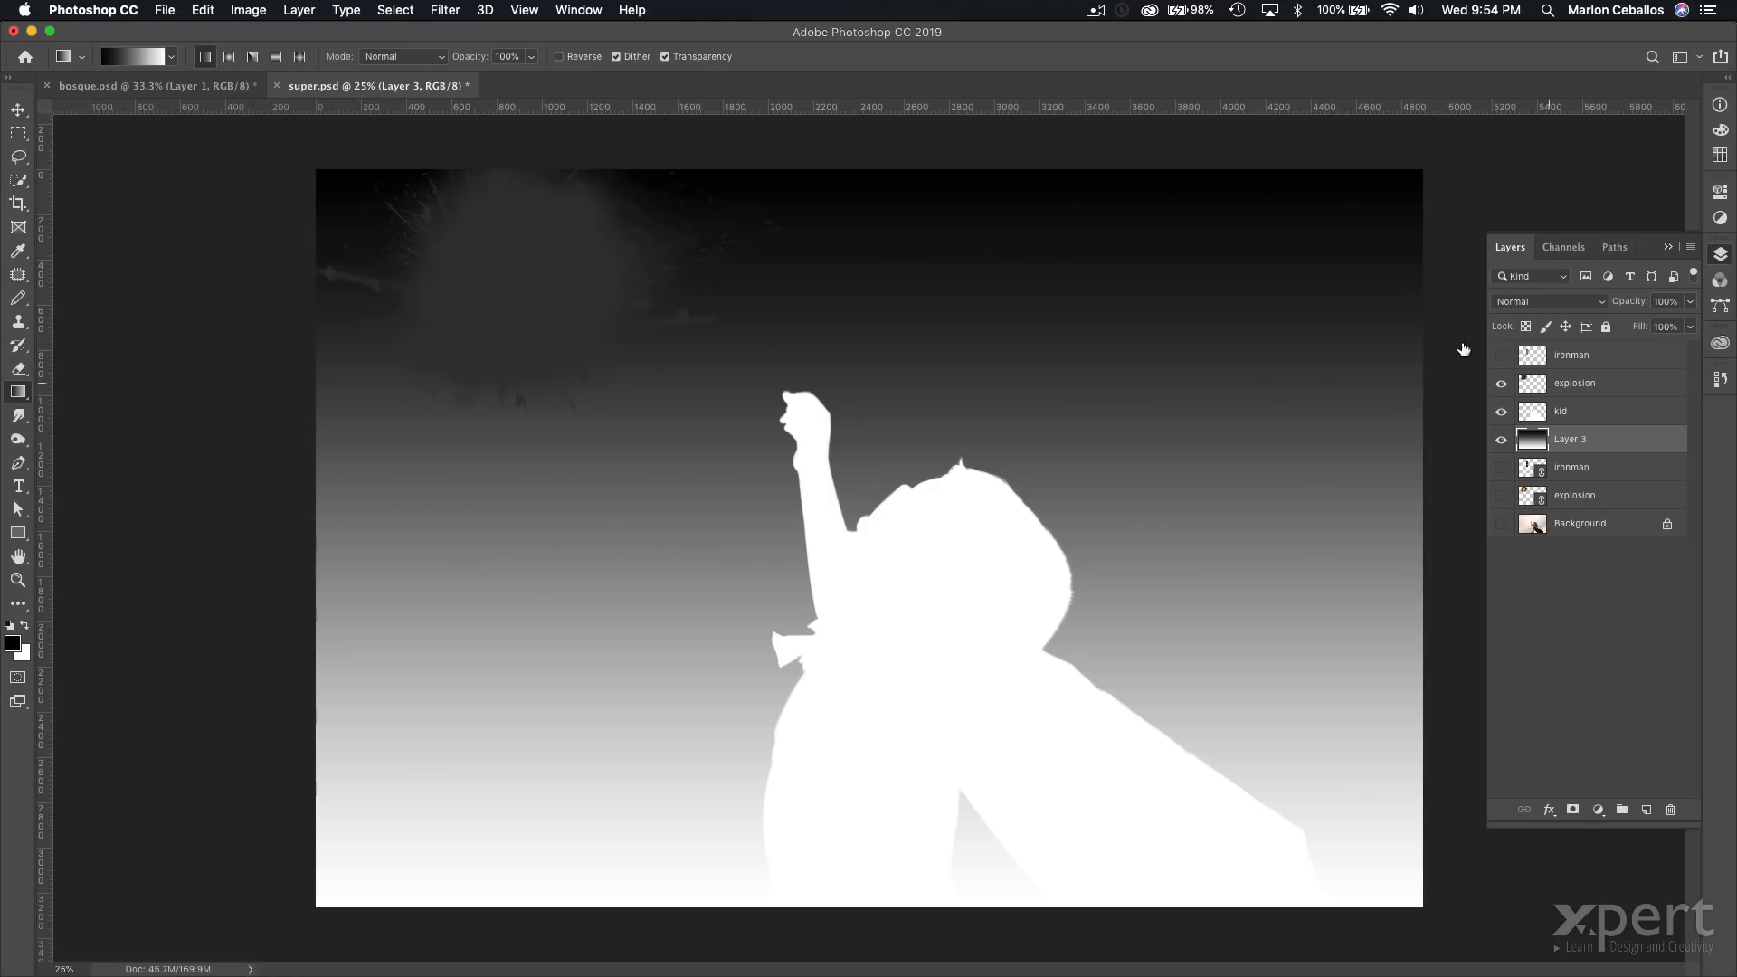
click(1502, 356)
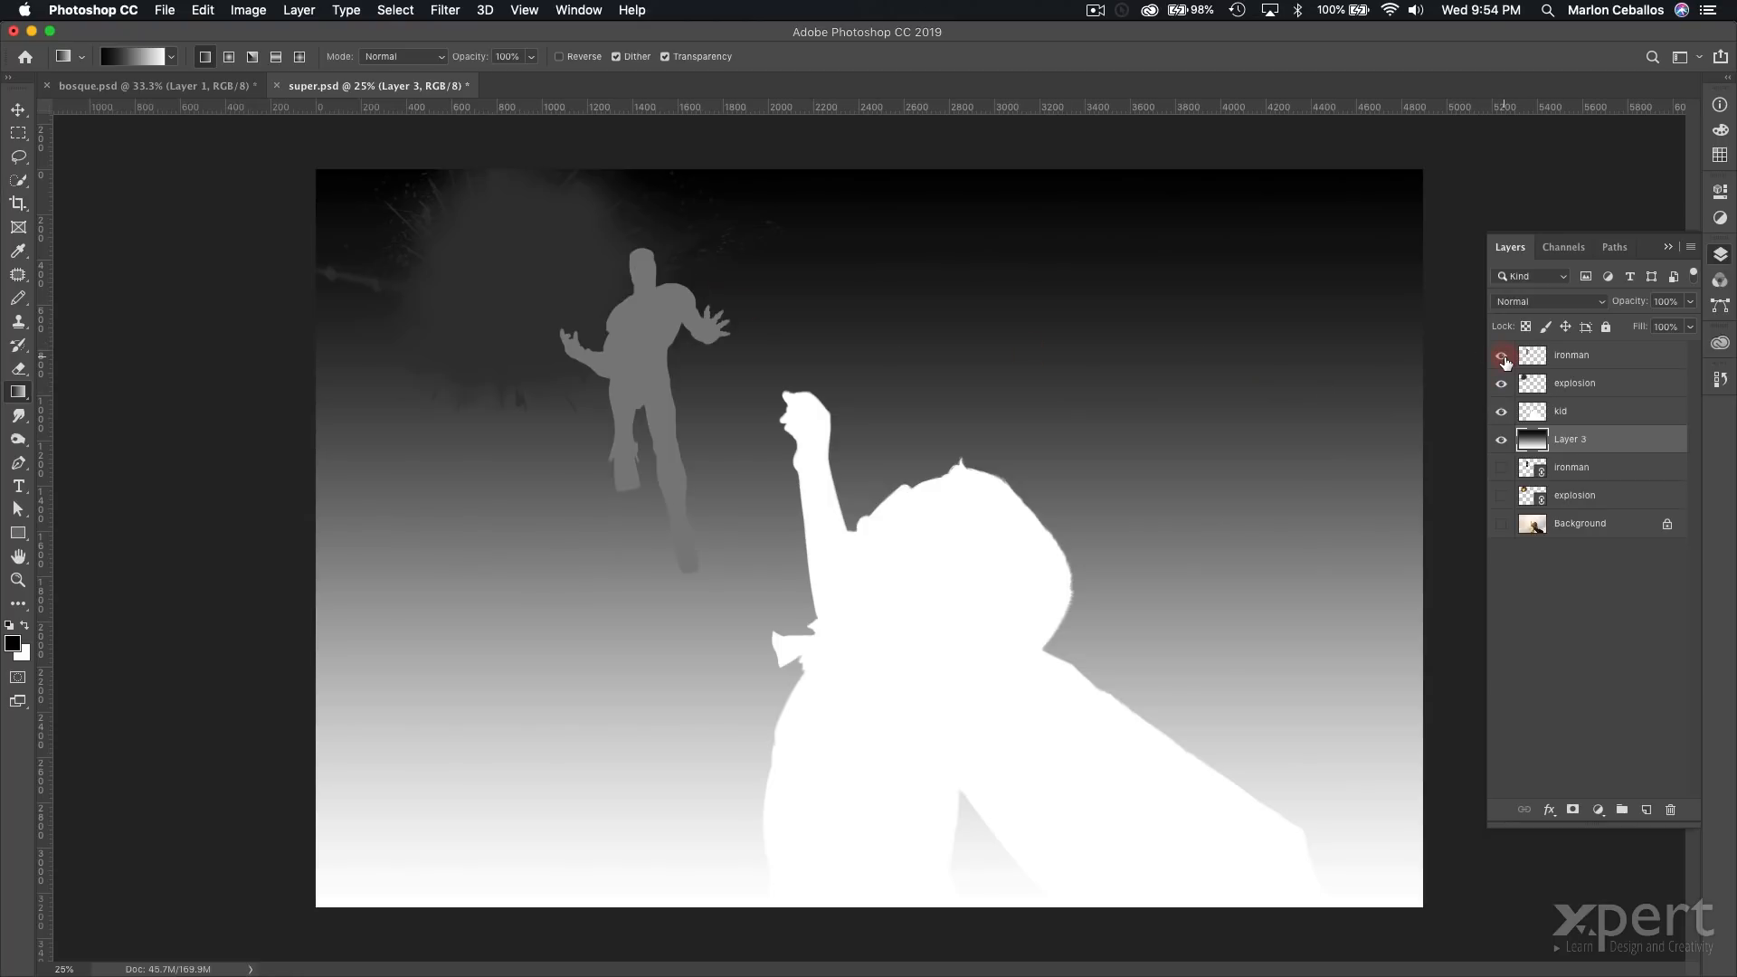
Hide the depth map layers, show the three photo layers, and export the composite as super.png in the tmp folder.
drag(1504, 361, 1509, 561)
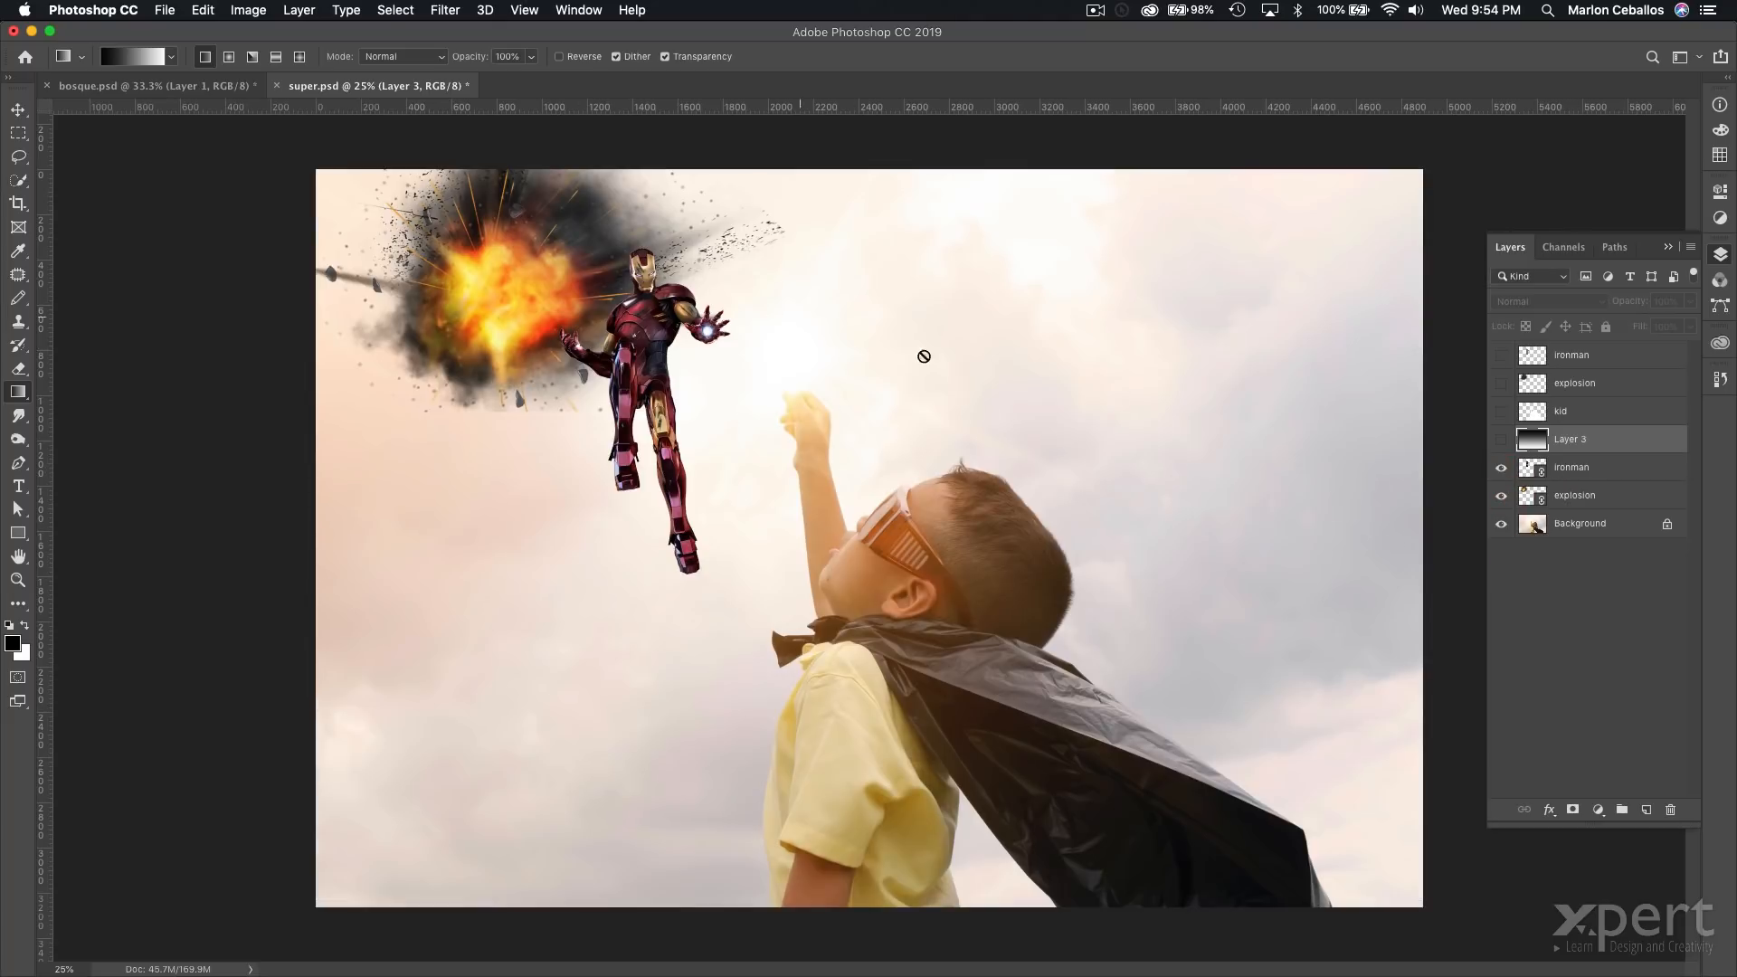
click(170, 11)
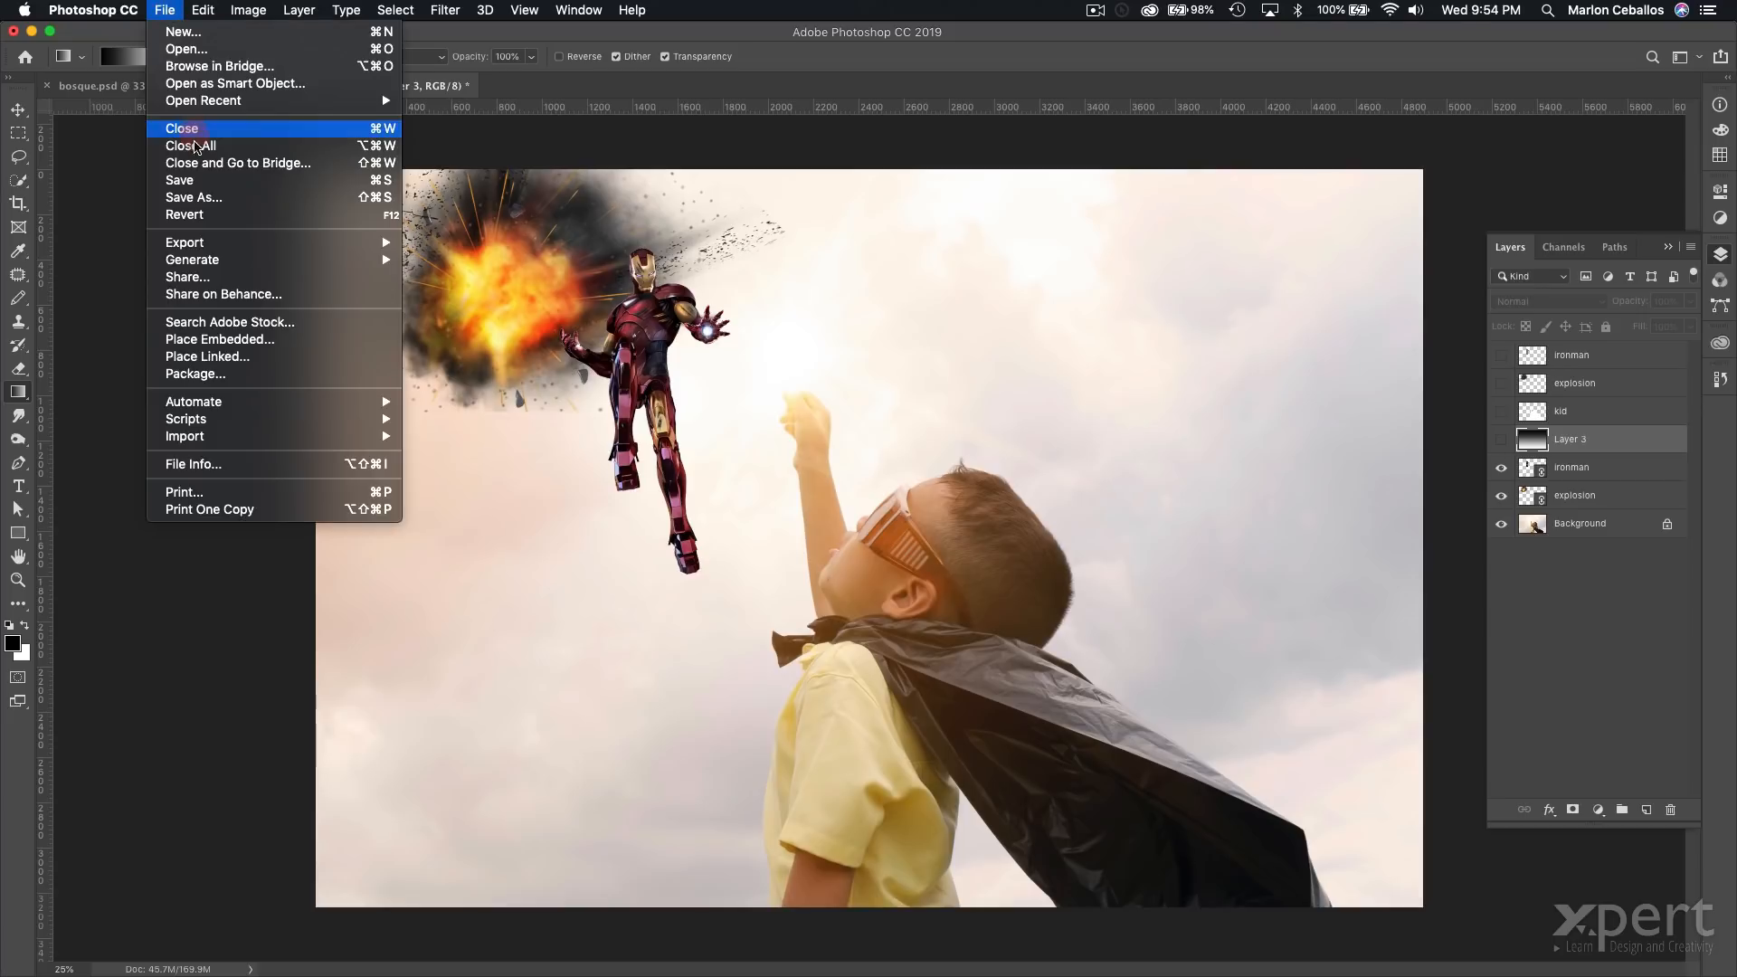
mouse_move(201, 246)
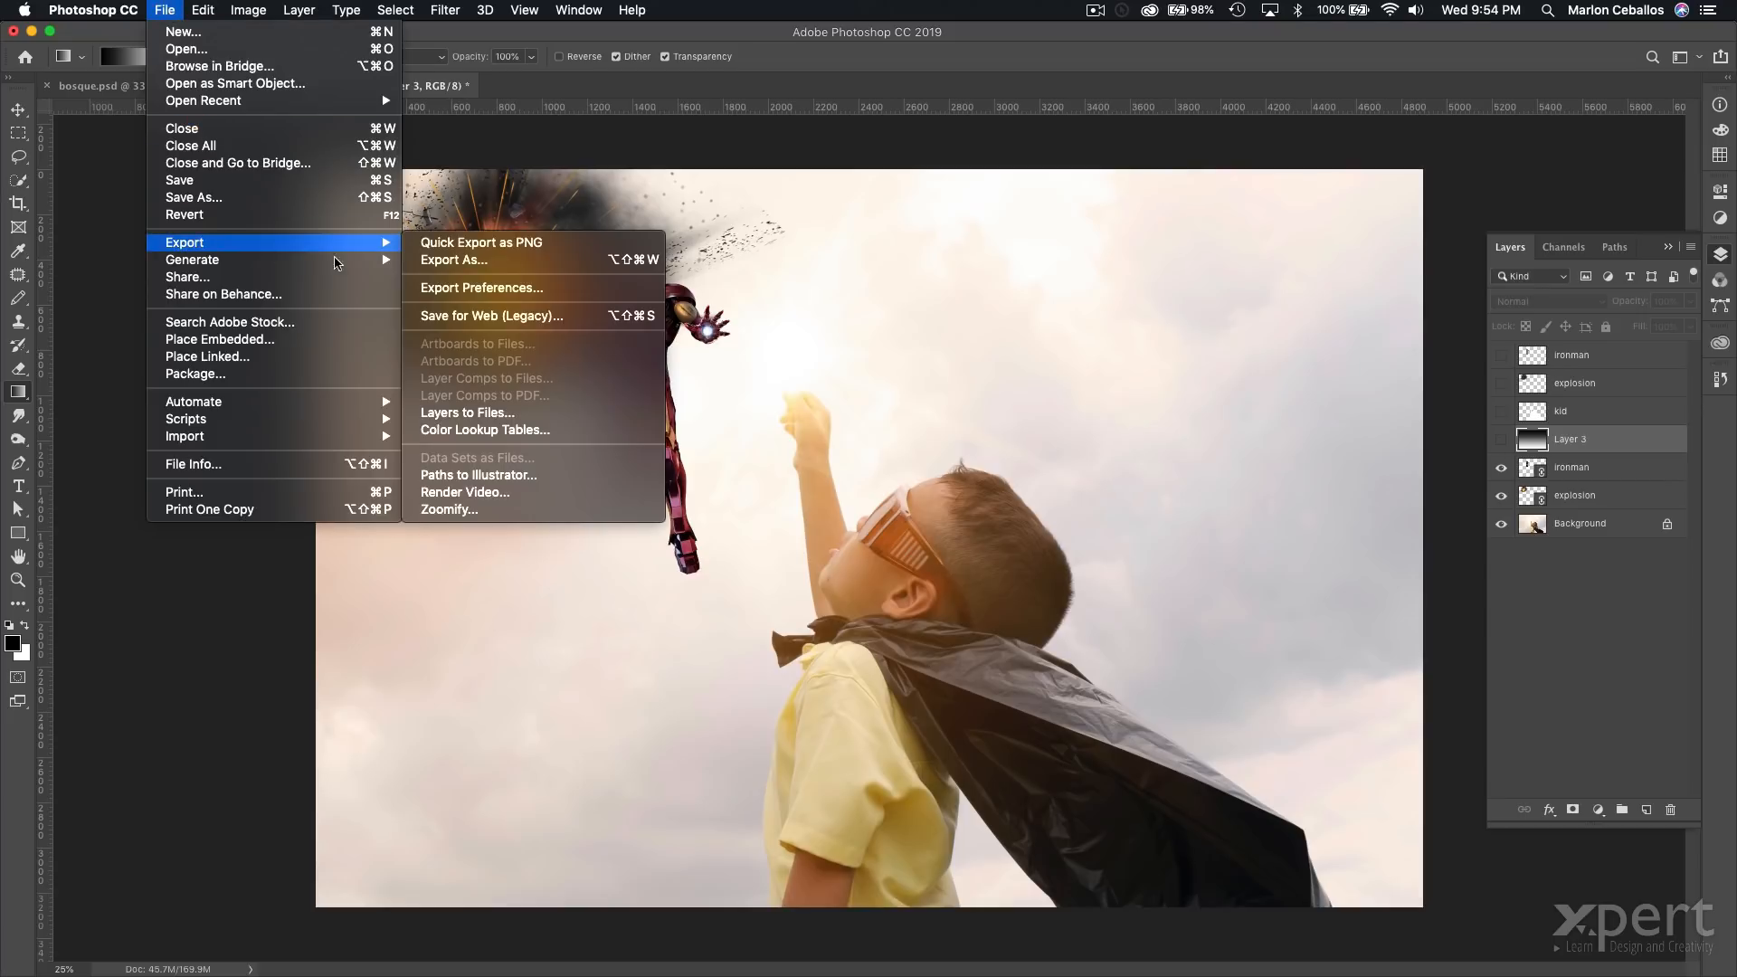
click(500, 264)
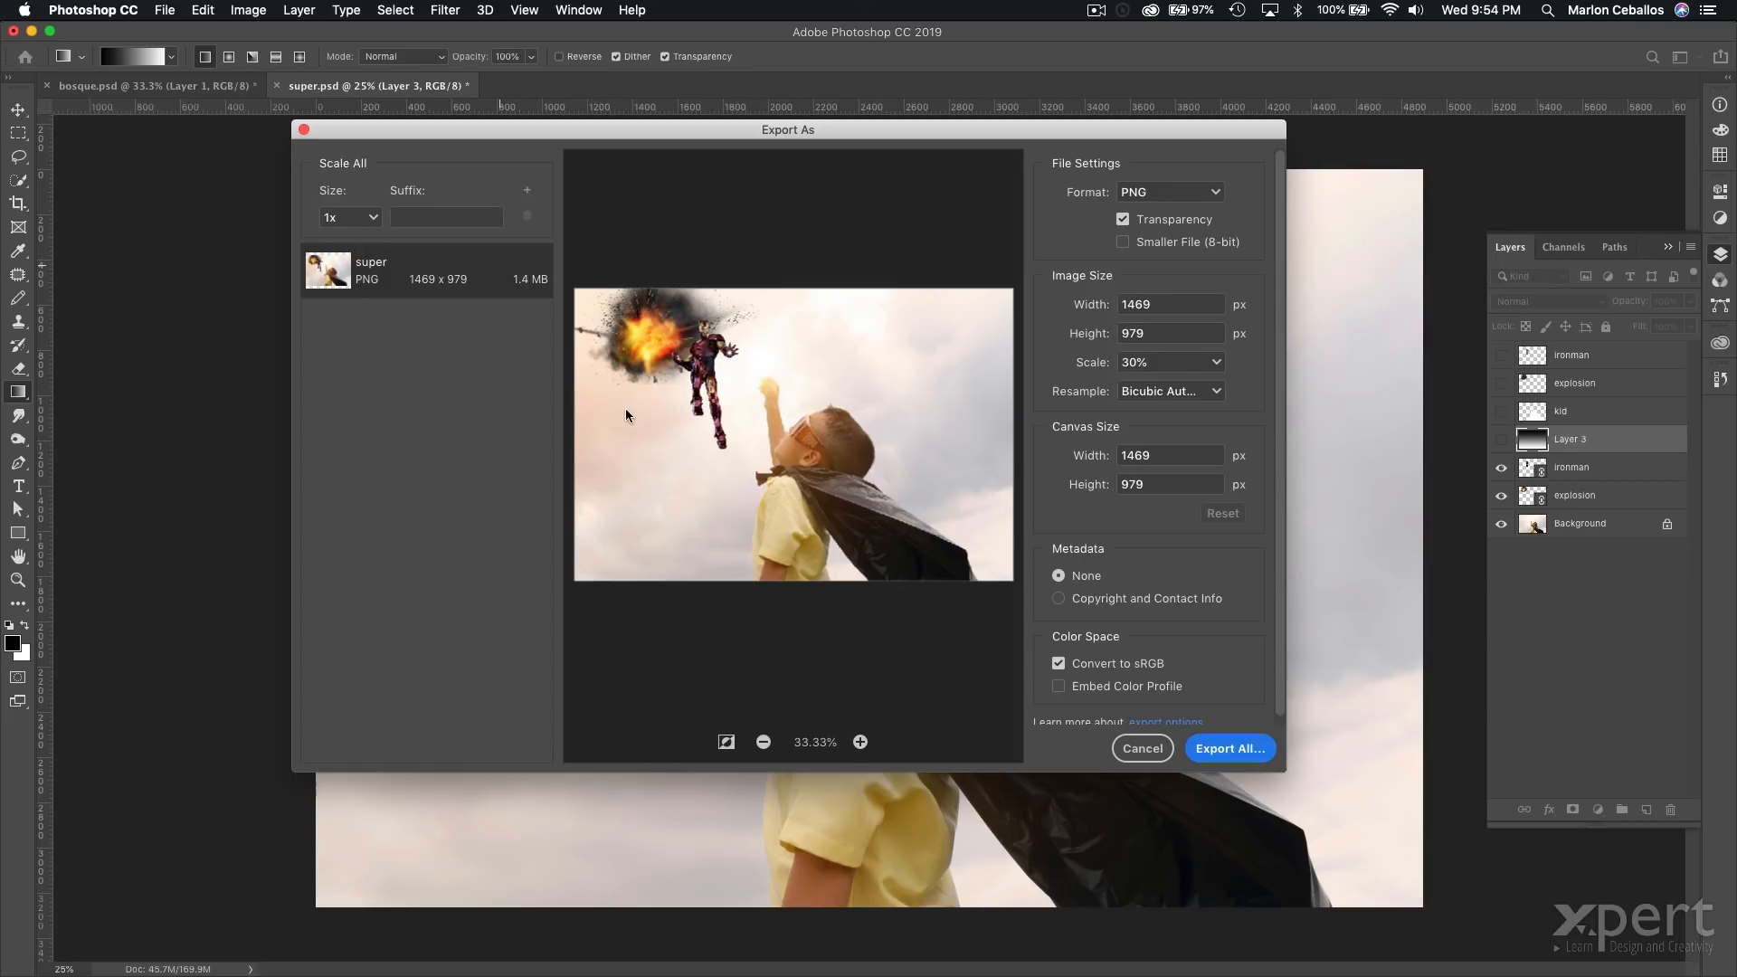
click(1254, 756)
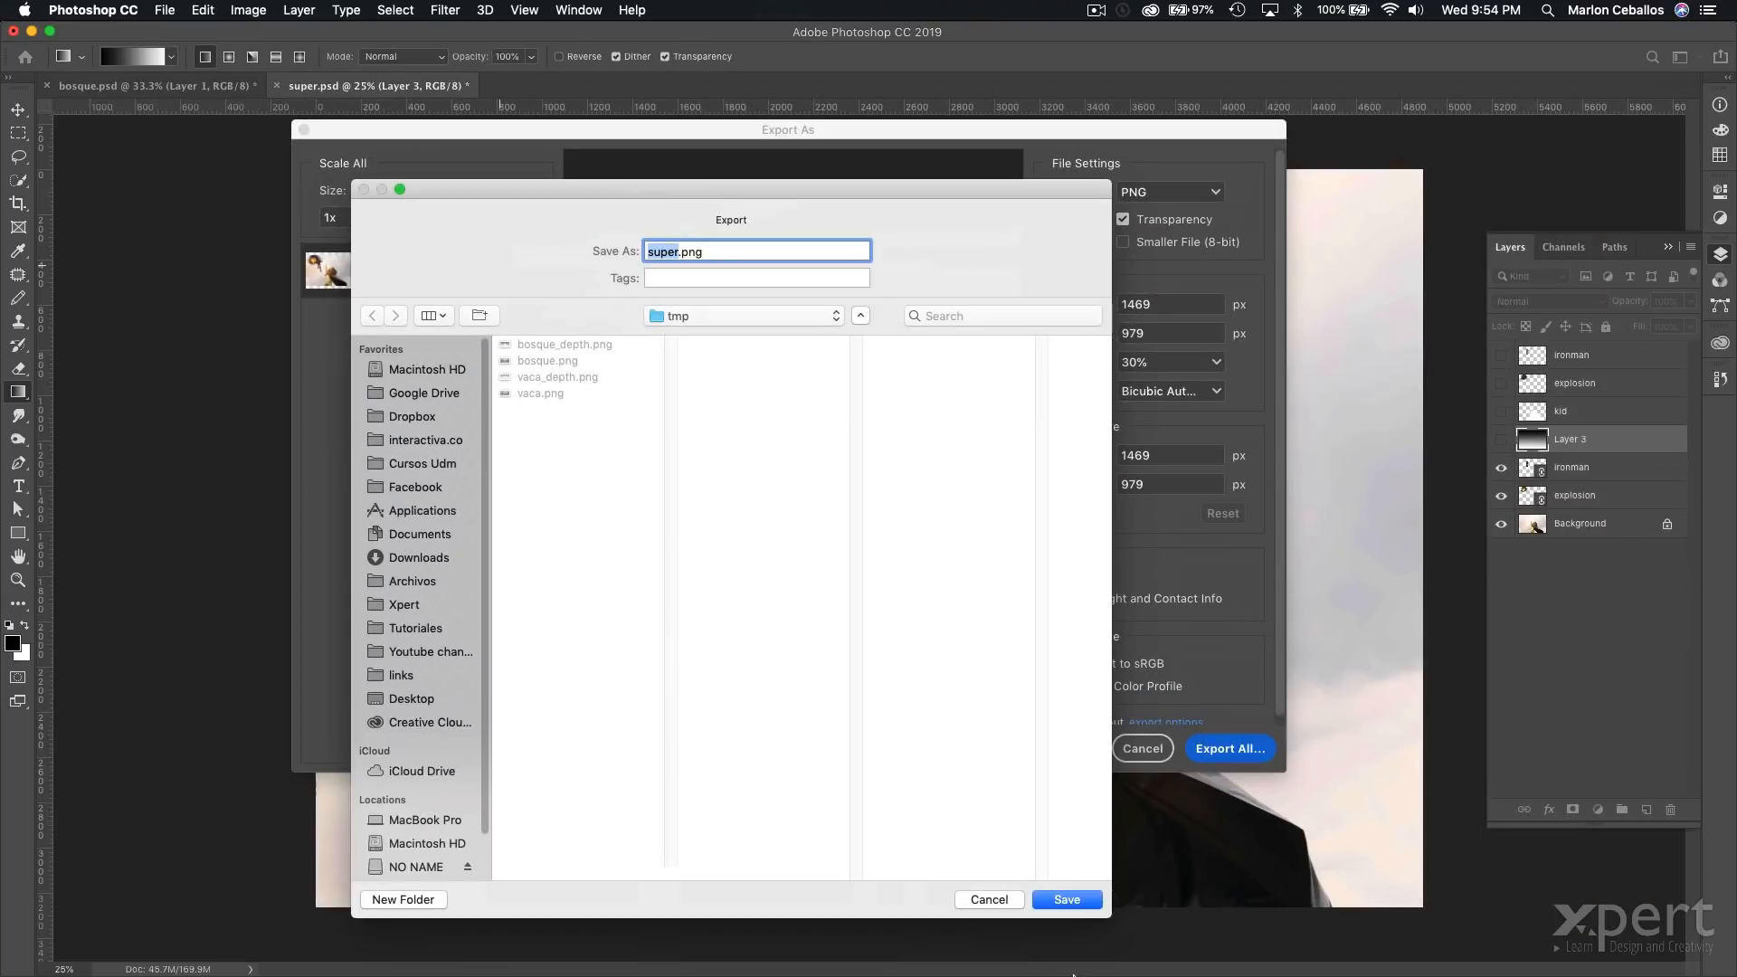
click(1077, 902)
click(1068, 900)
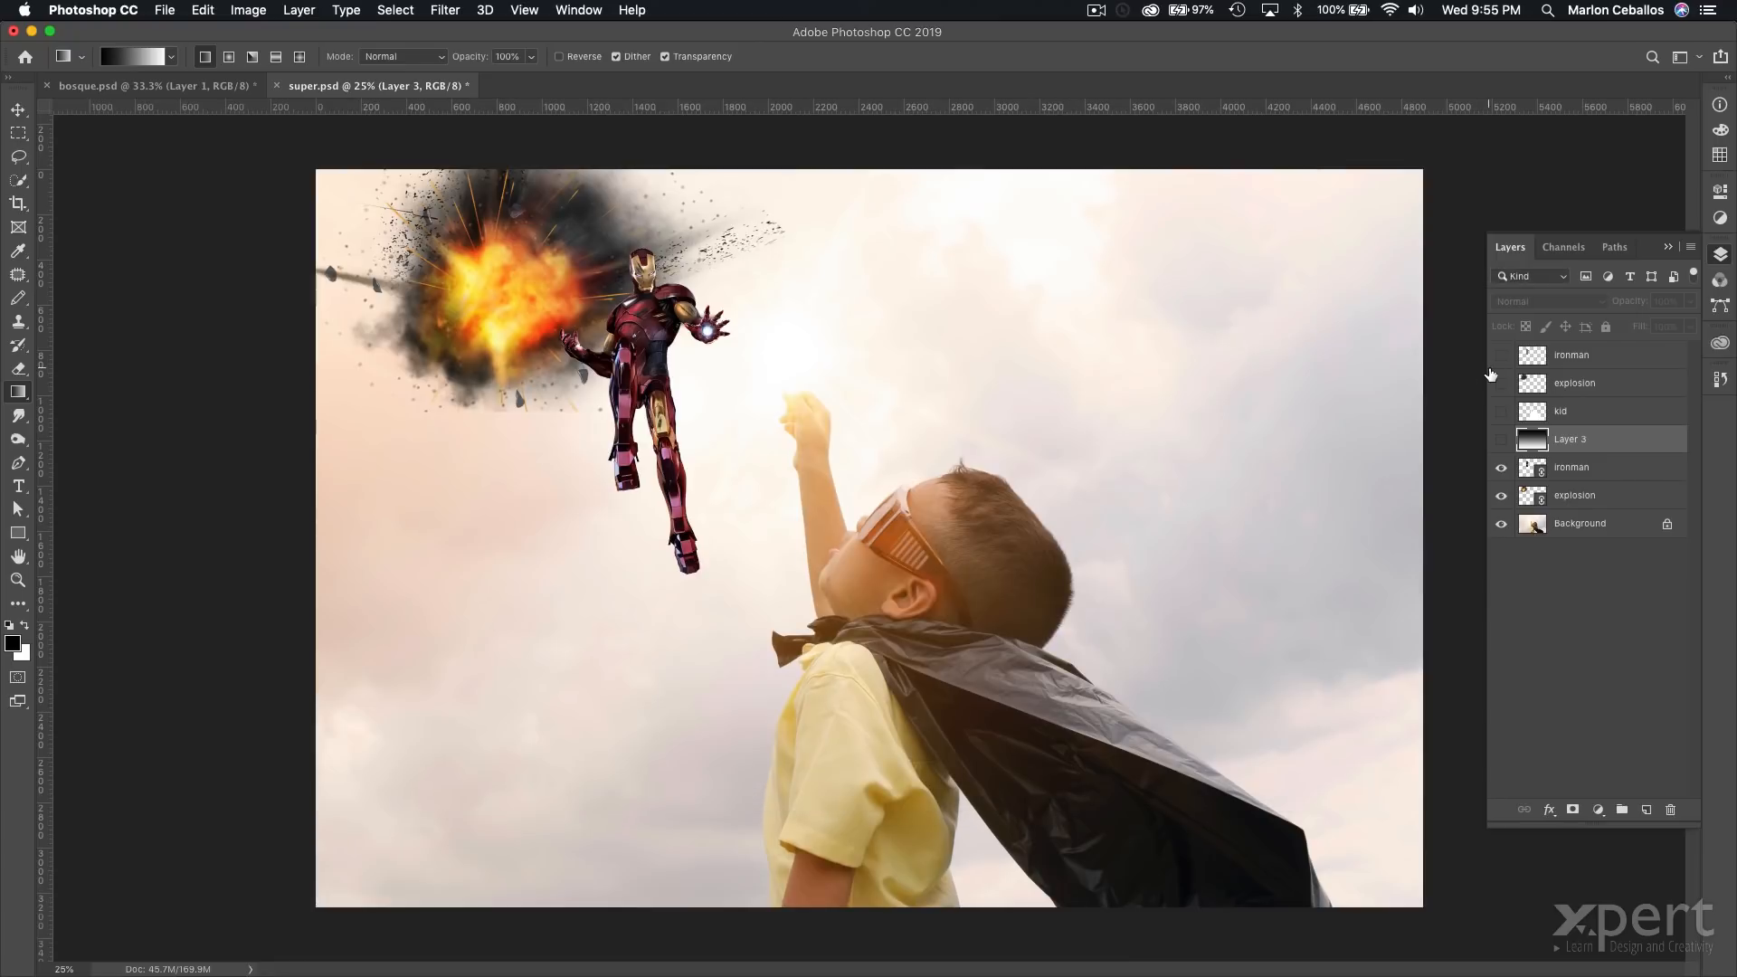
Show the silhouettes and Layer 3 gradient, hide the three photo layers, and export the depth map as super_depth.png in the tmp folder.
drag(1501, 357, 1502, 443)
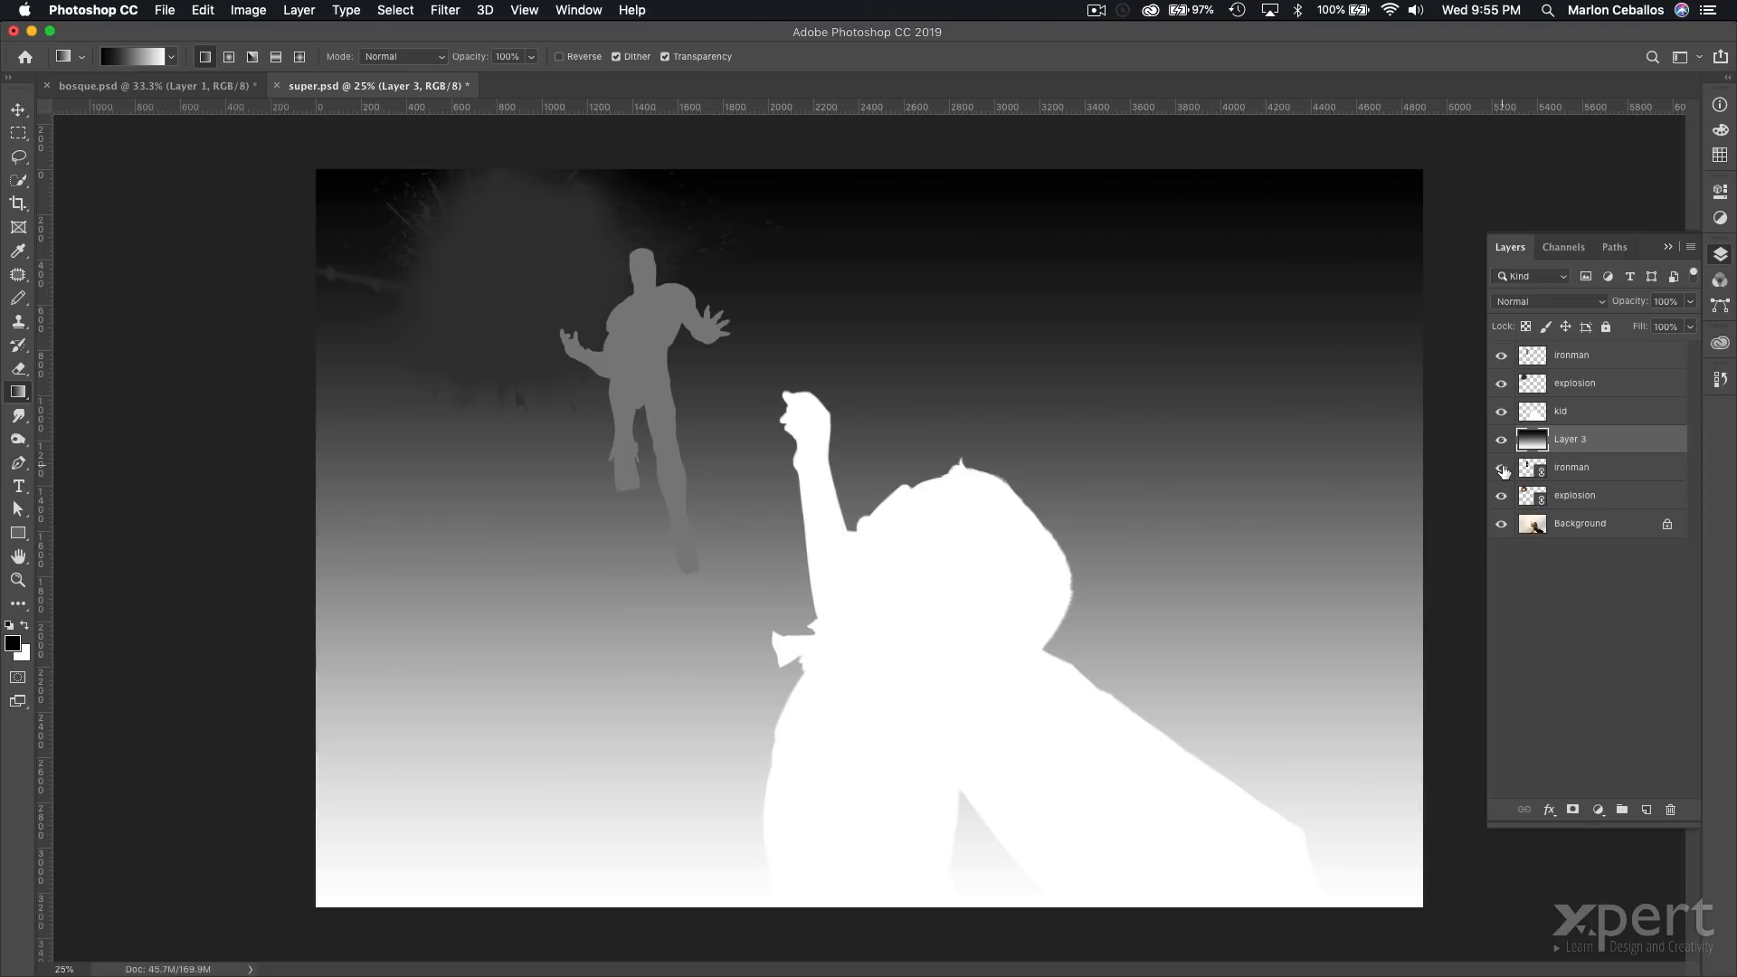
drag(1504, 474, 1503, 527)
click(163, 10)
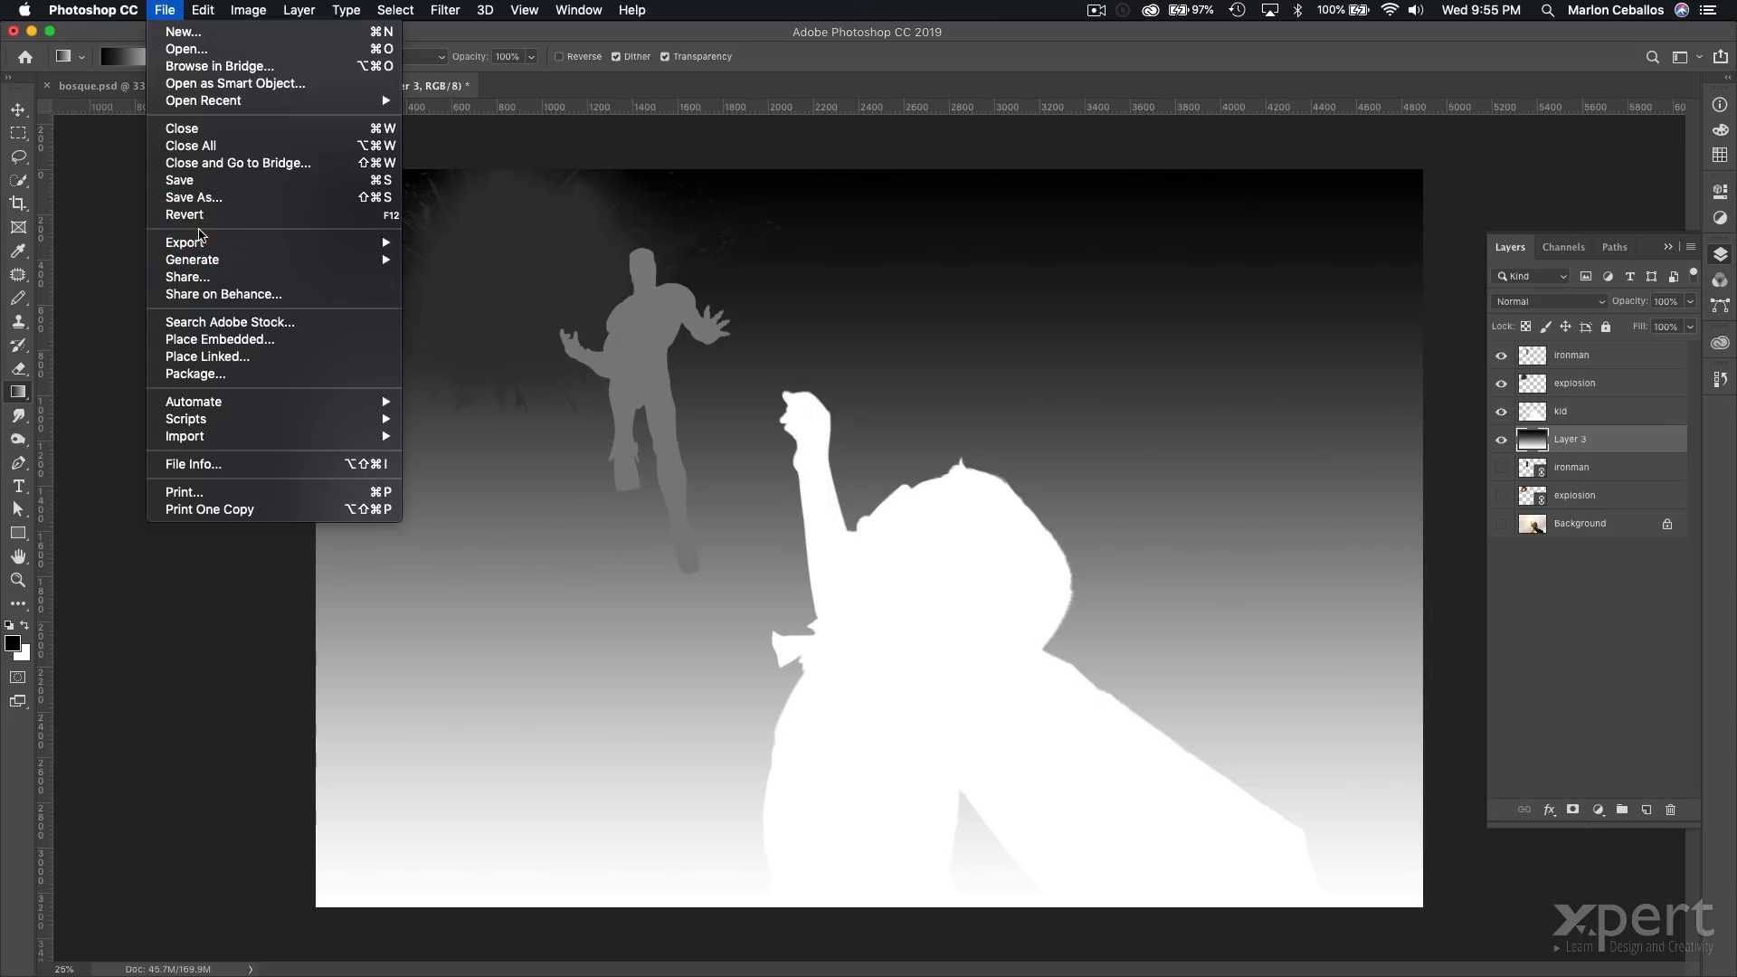
mouse_move(207, 244)
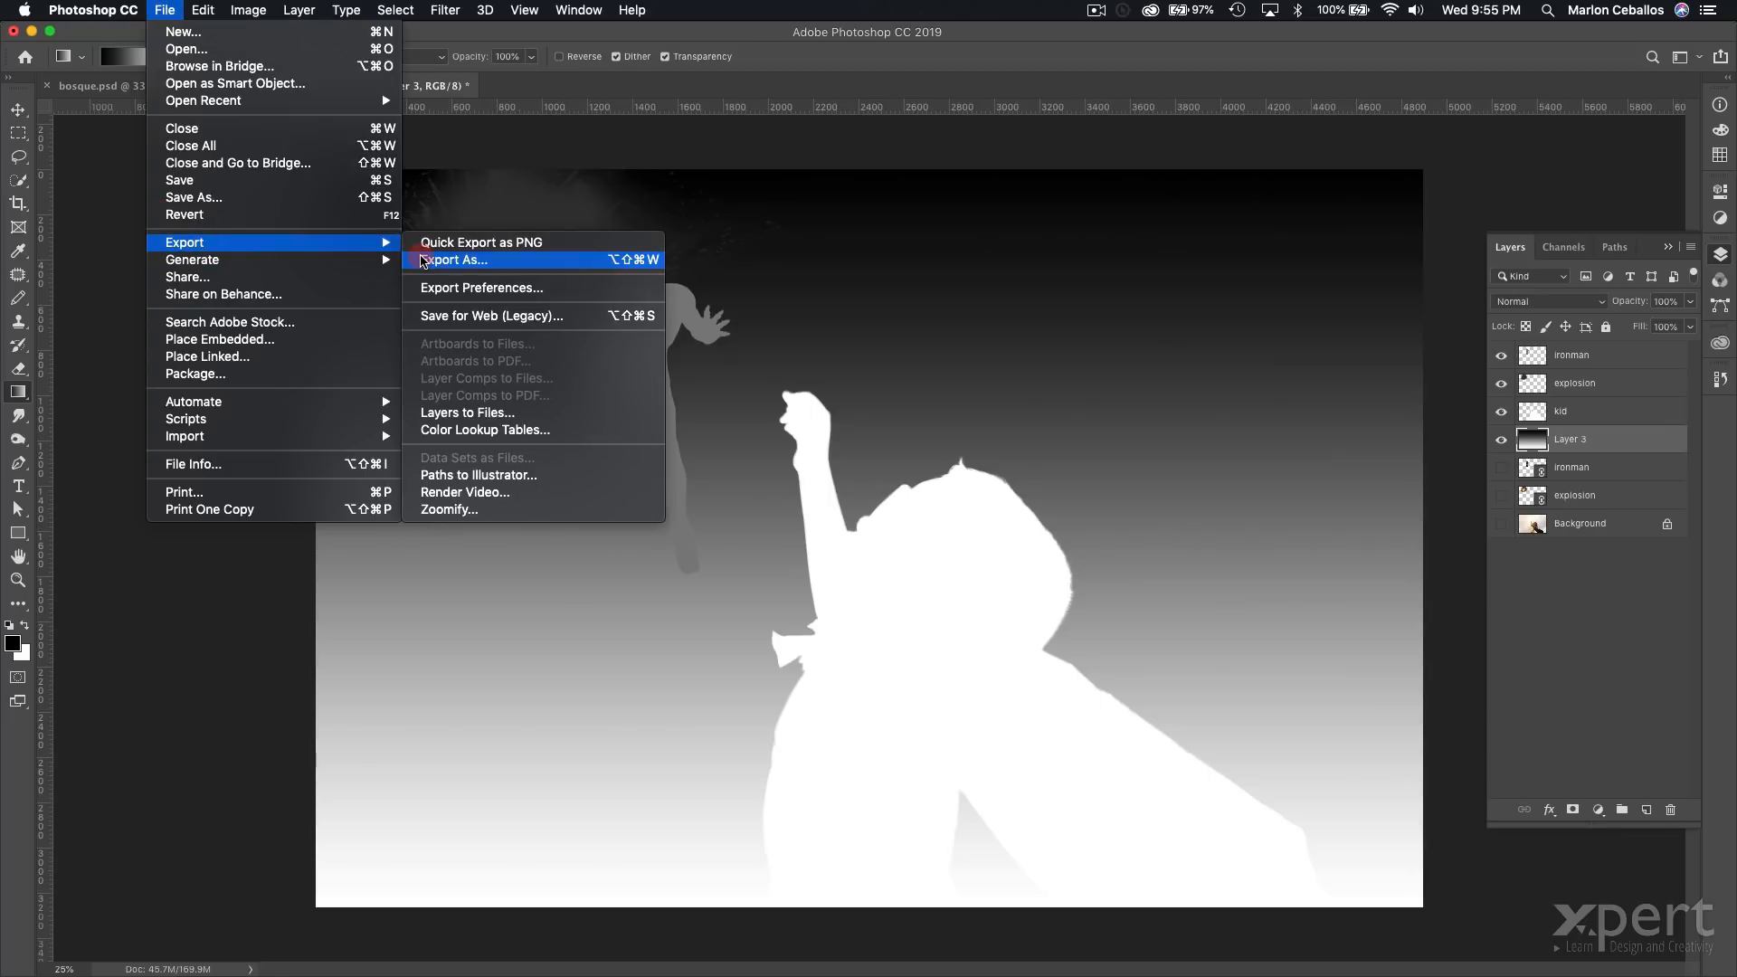
click(422, 260)
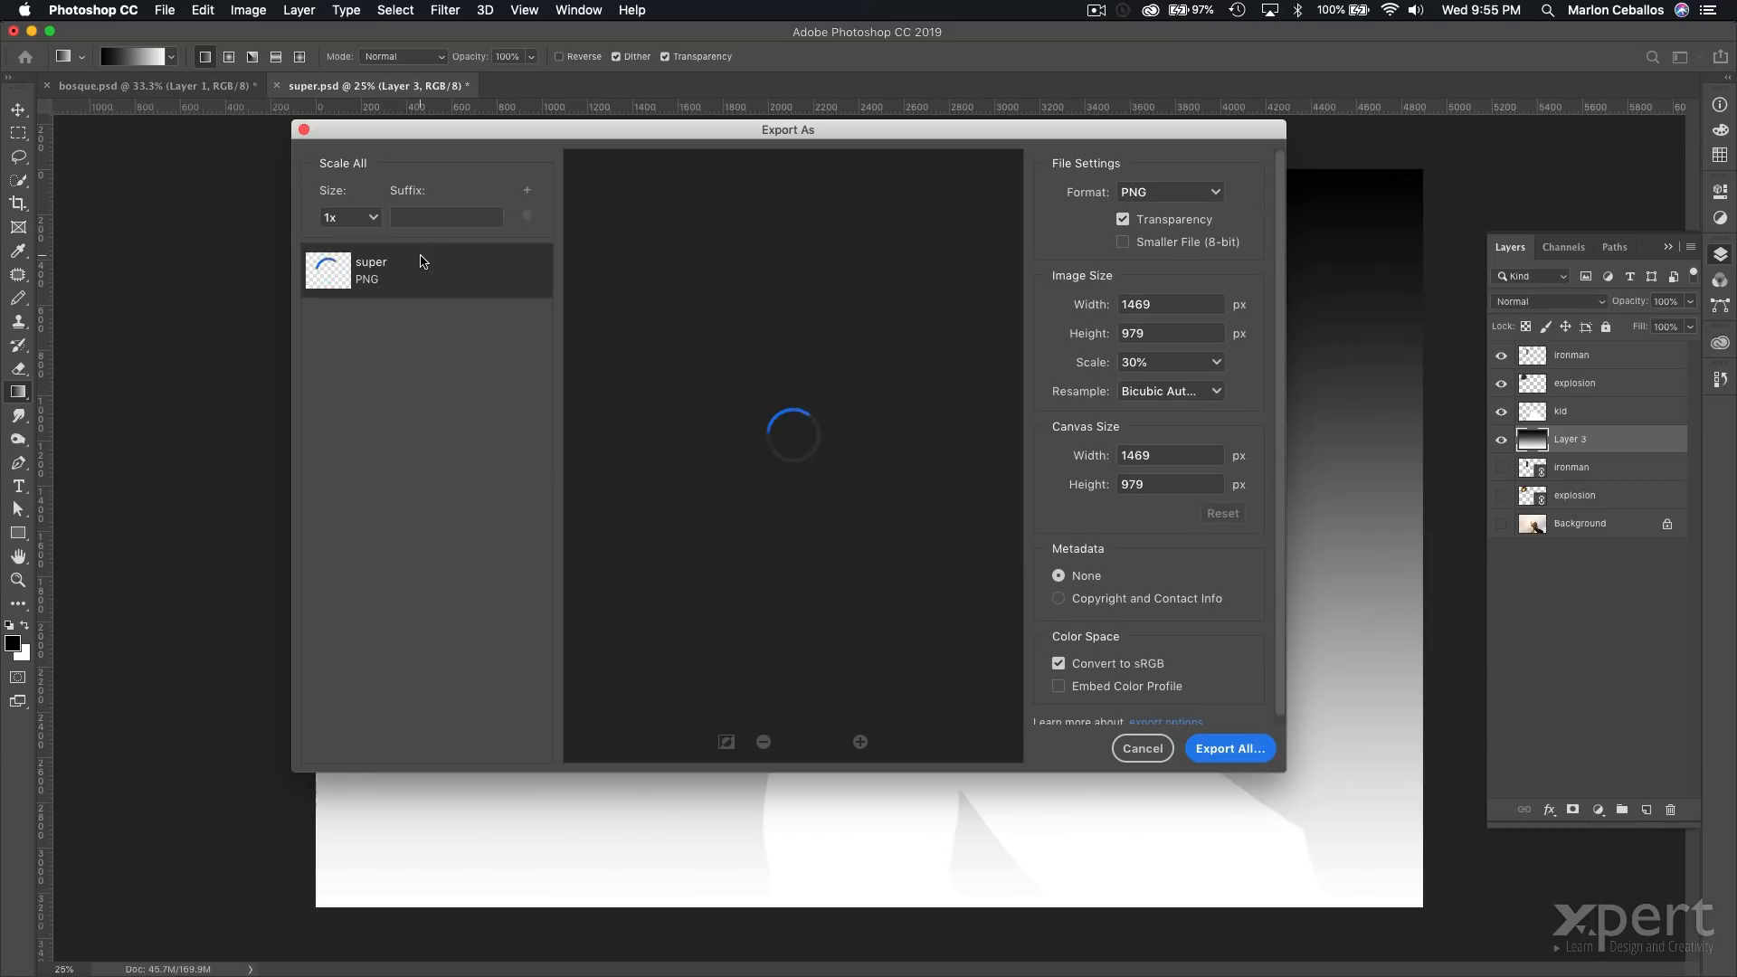
click(1223, 751)
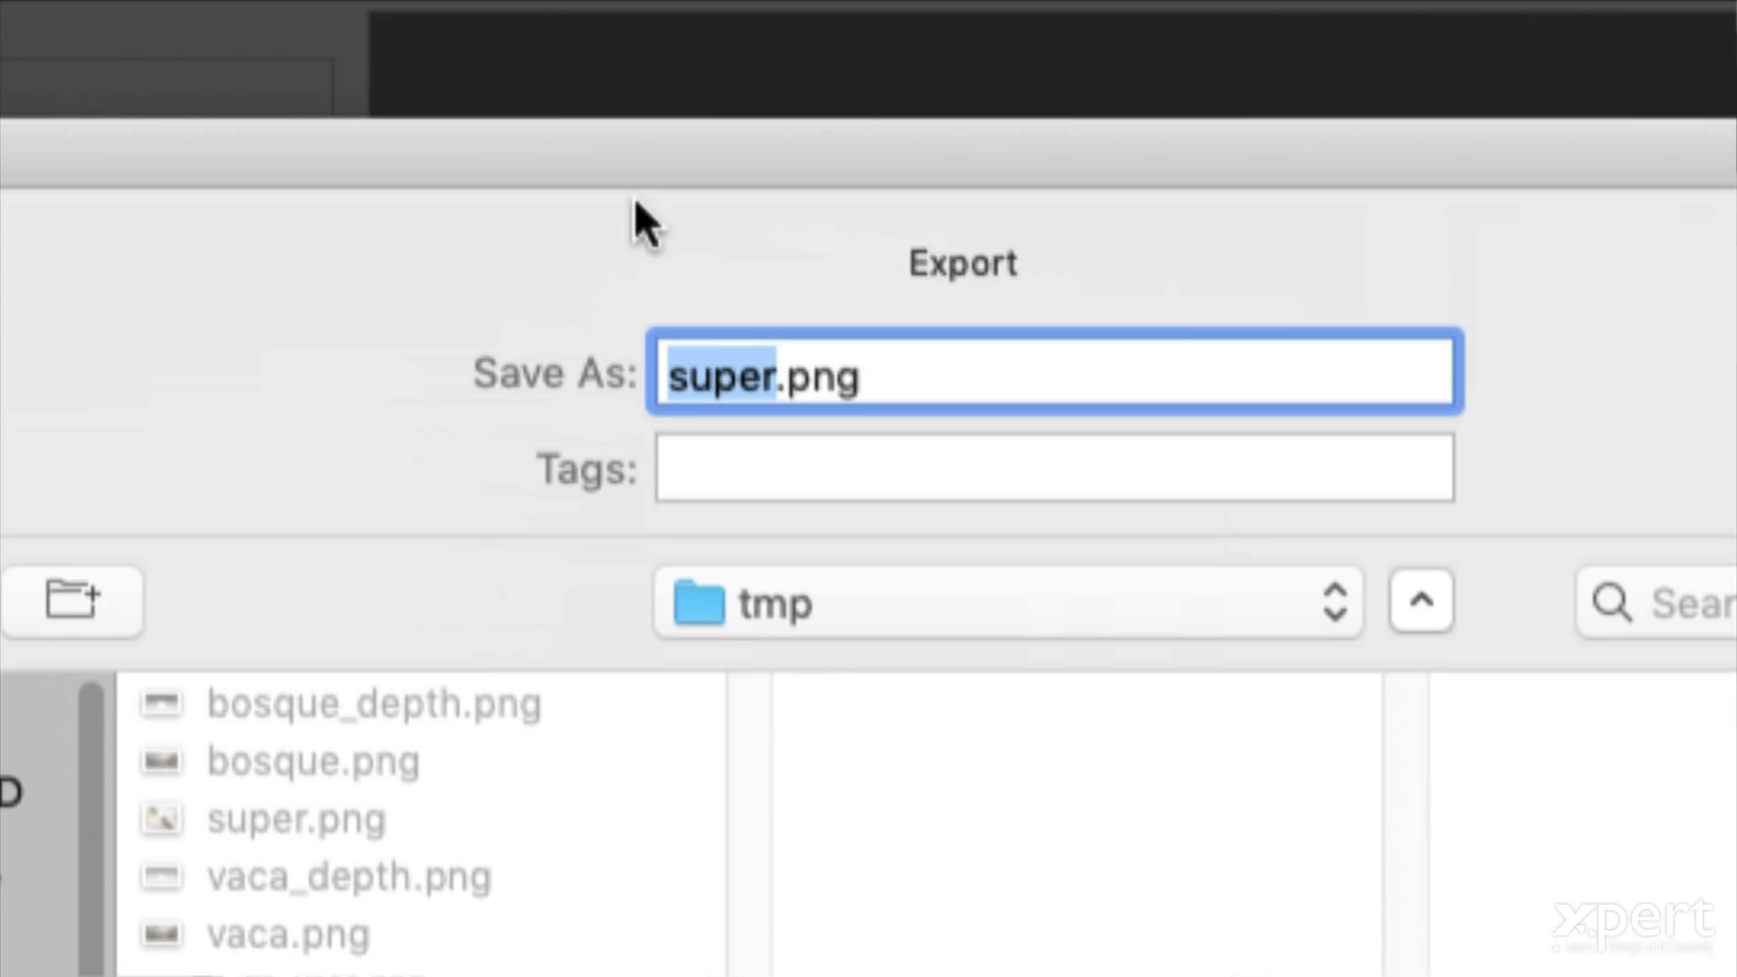
key(Right)
text(_)
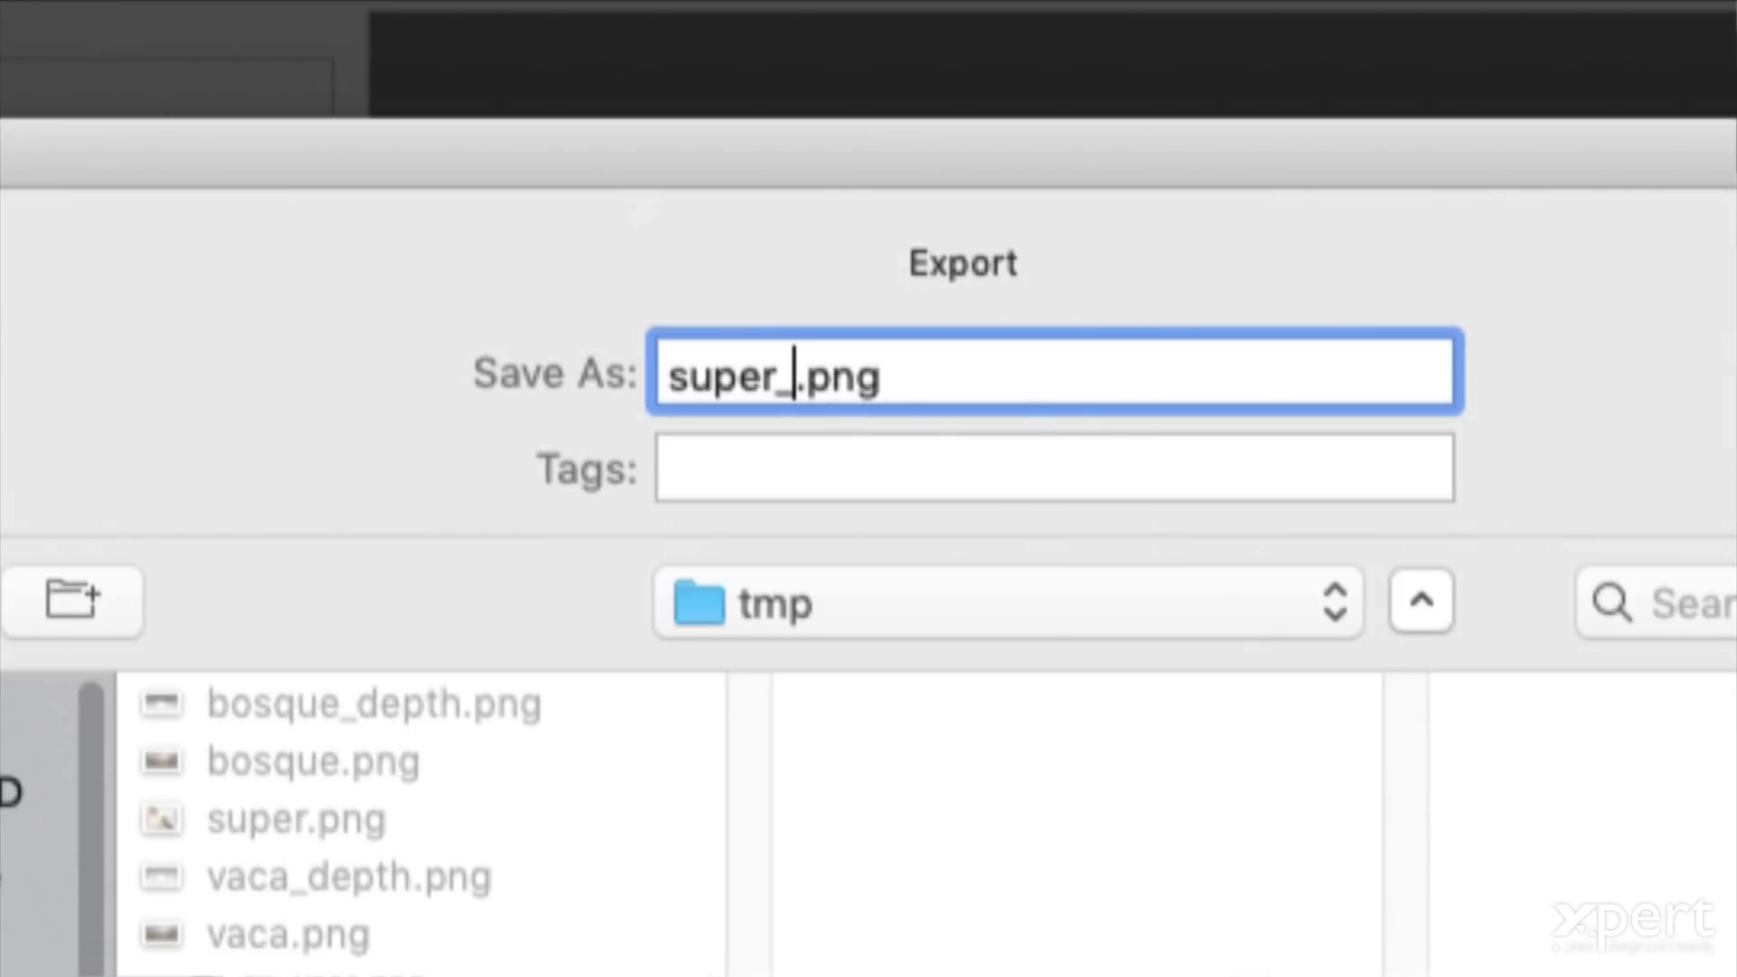
text(depth)
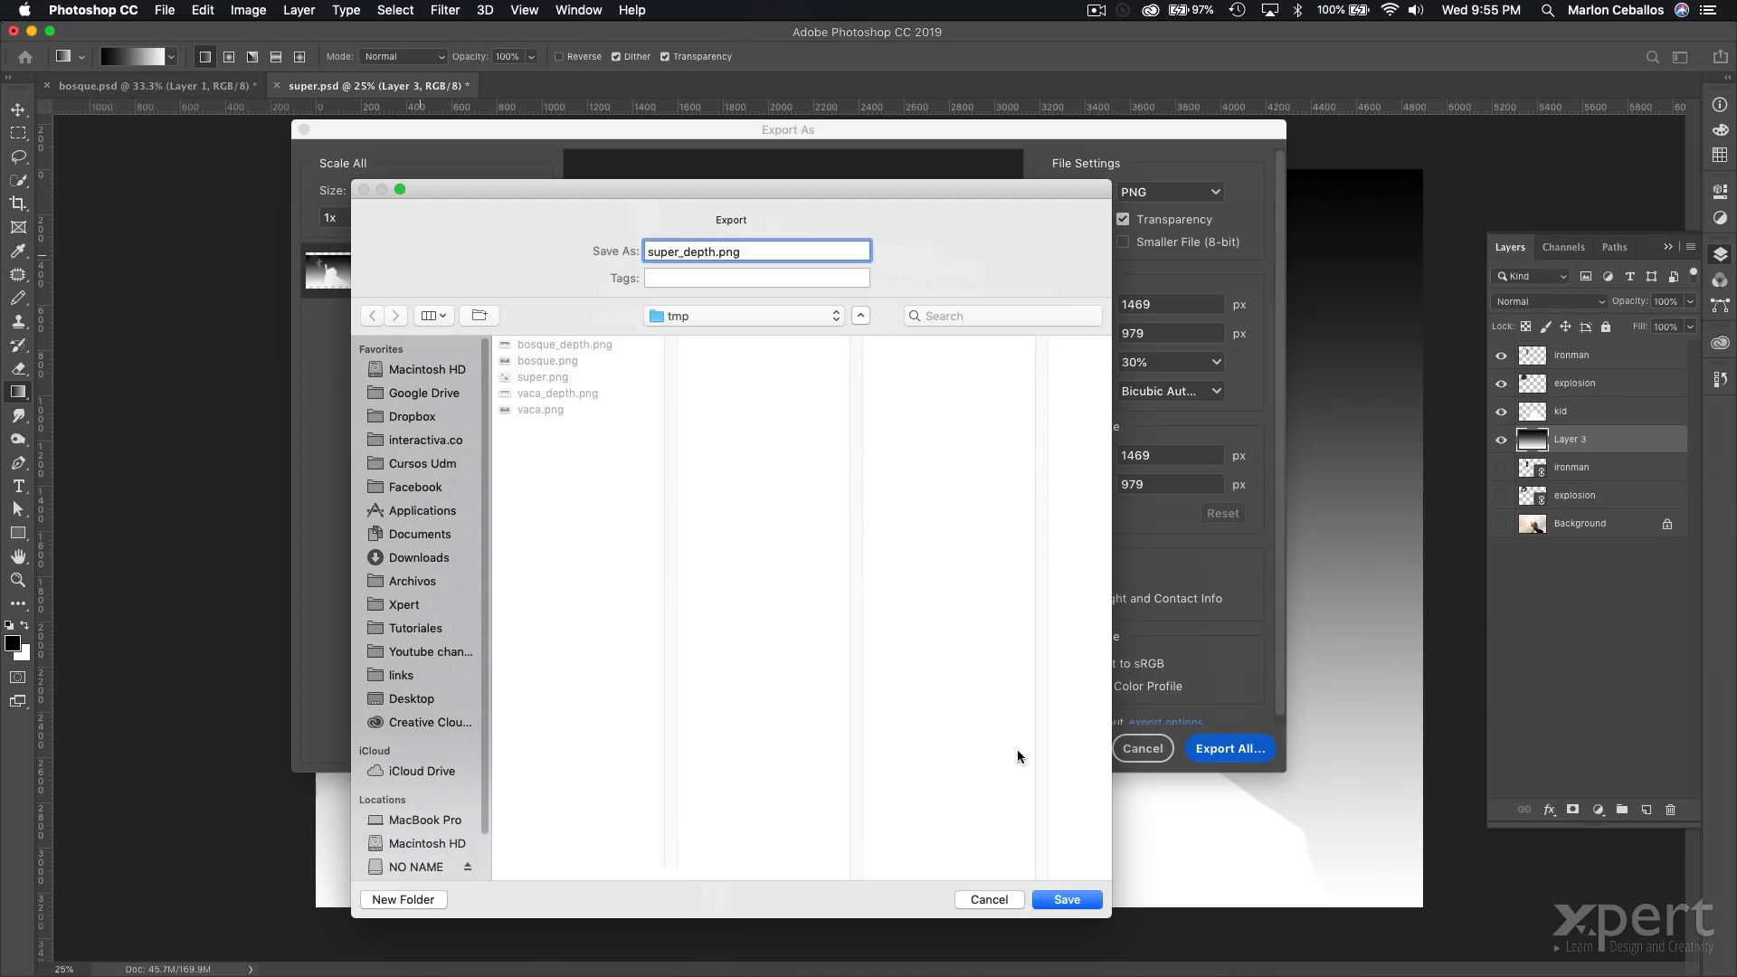
click(1068, 901)
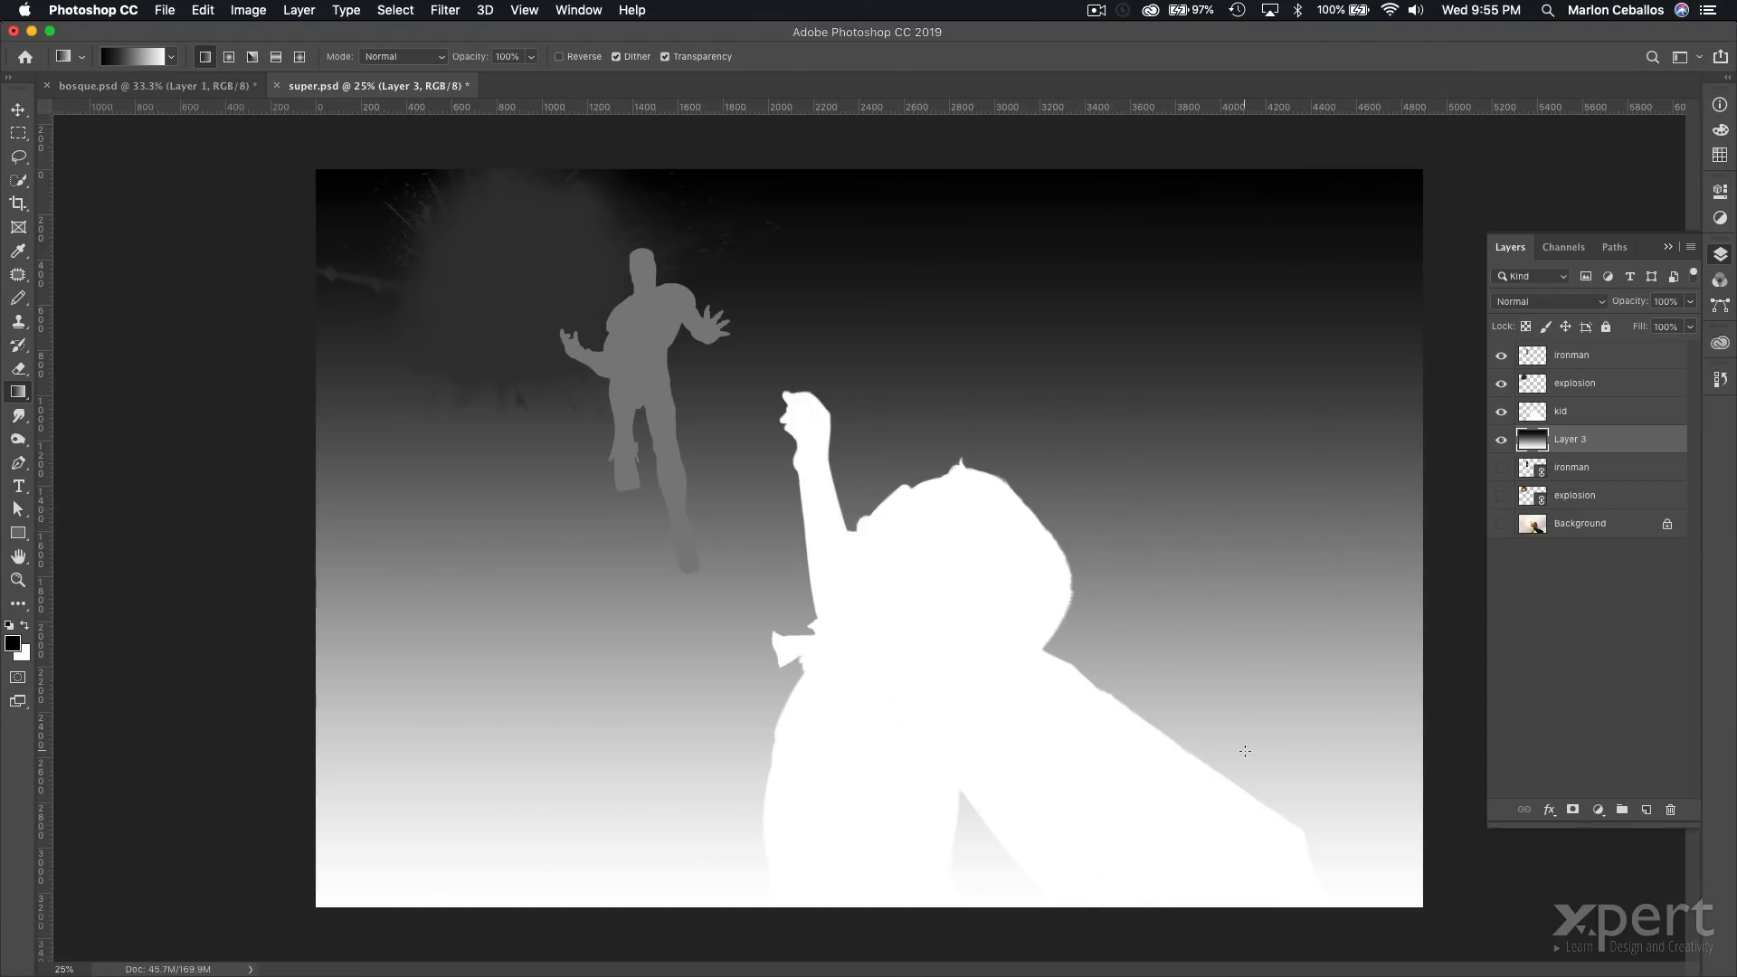
Switch to Finder and preview the exported super.png and super_depth.png files.
key(super+Tab)
key(super+Tab)
key(super+Tab)
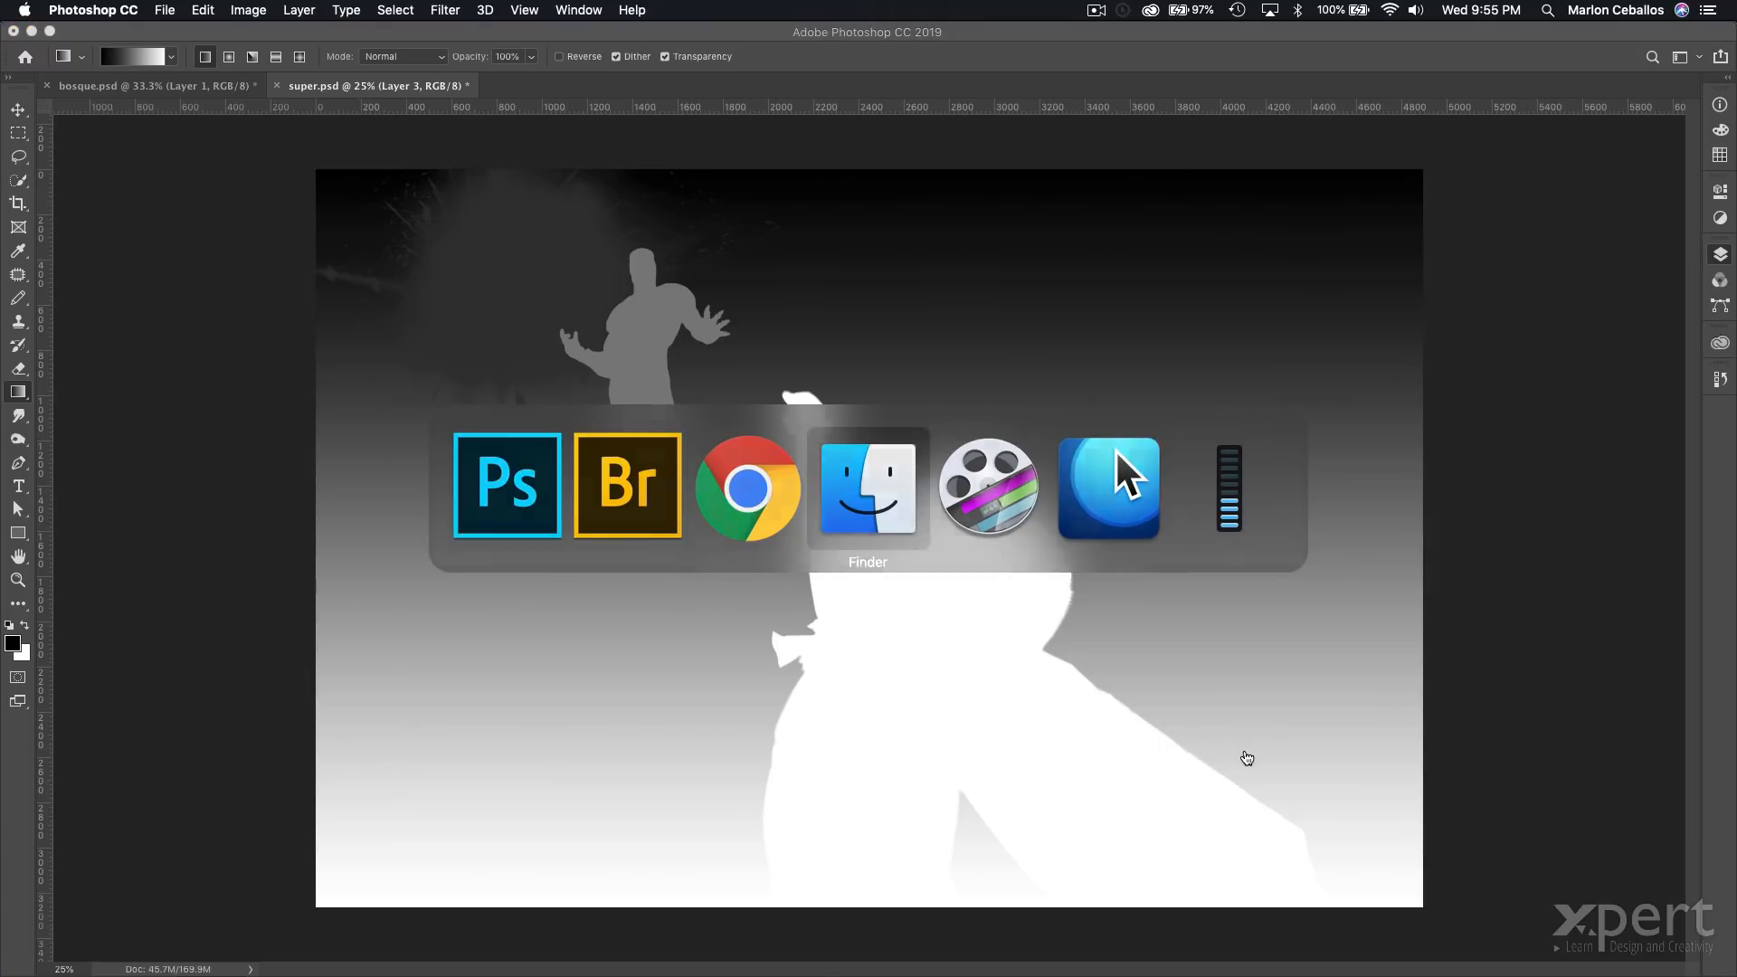
click(925, 373)
key(space)
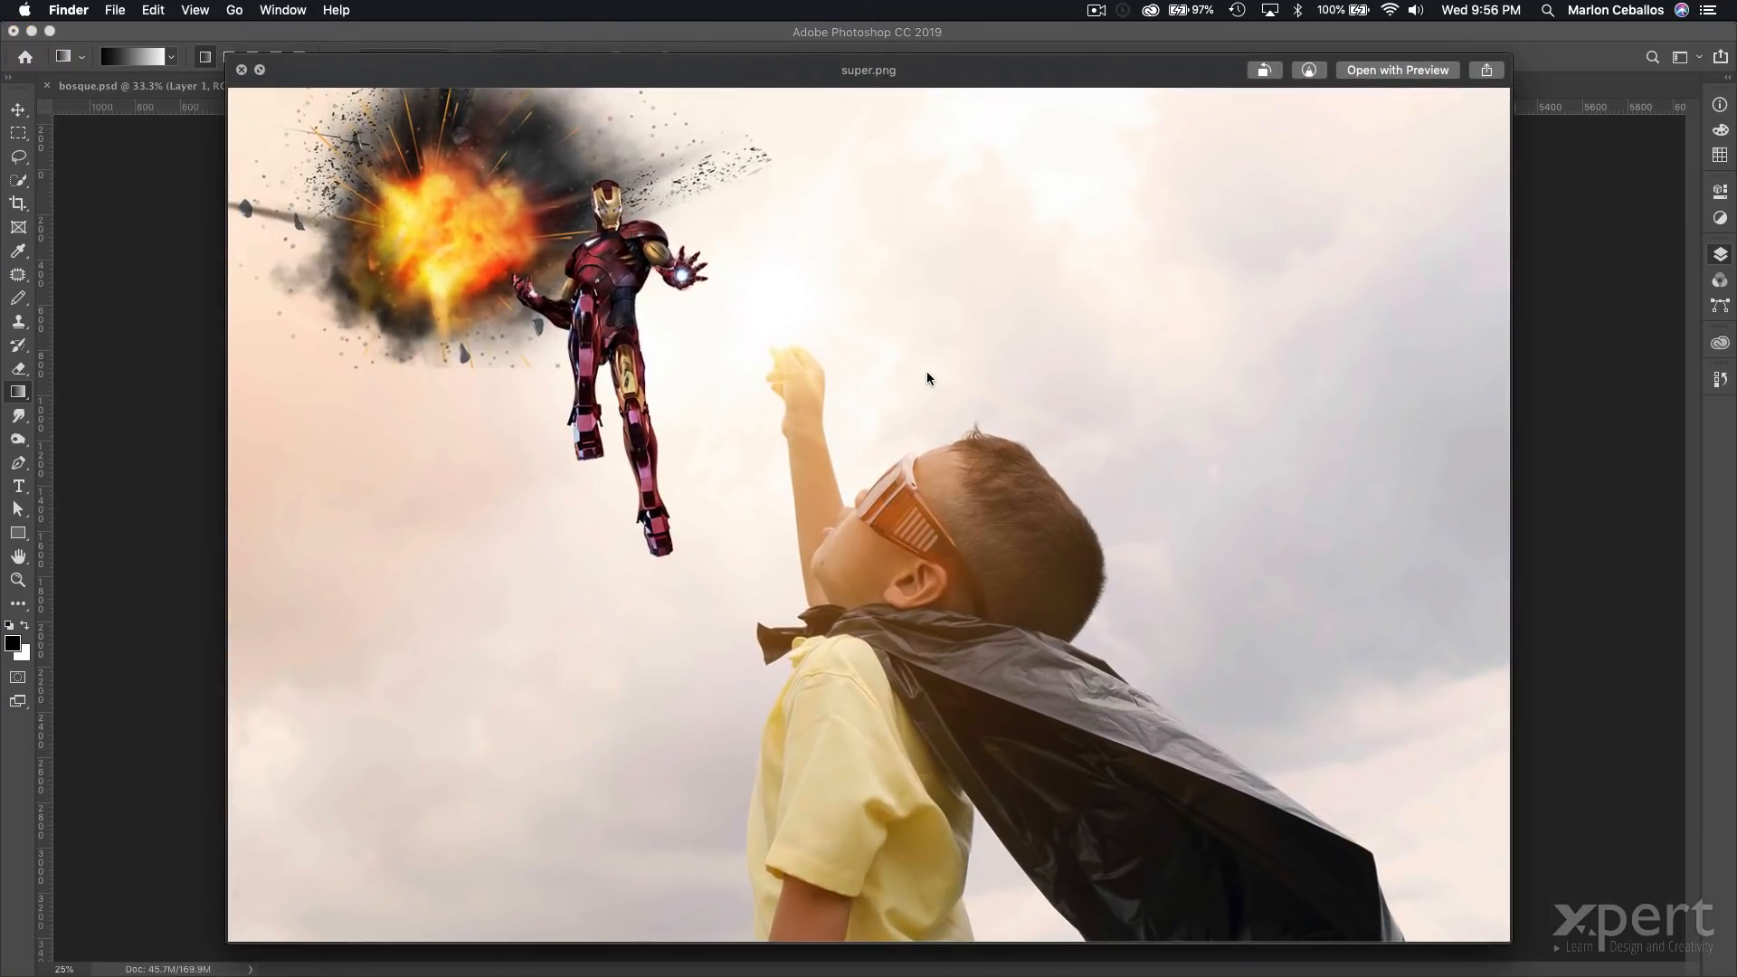
key(Down)
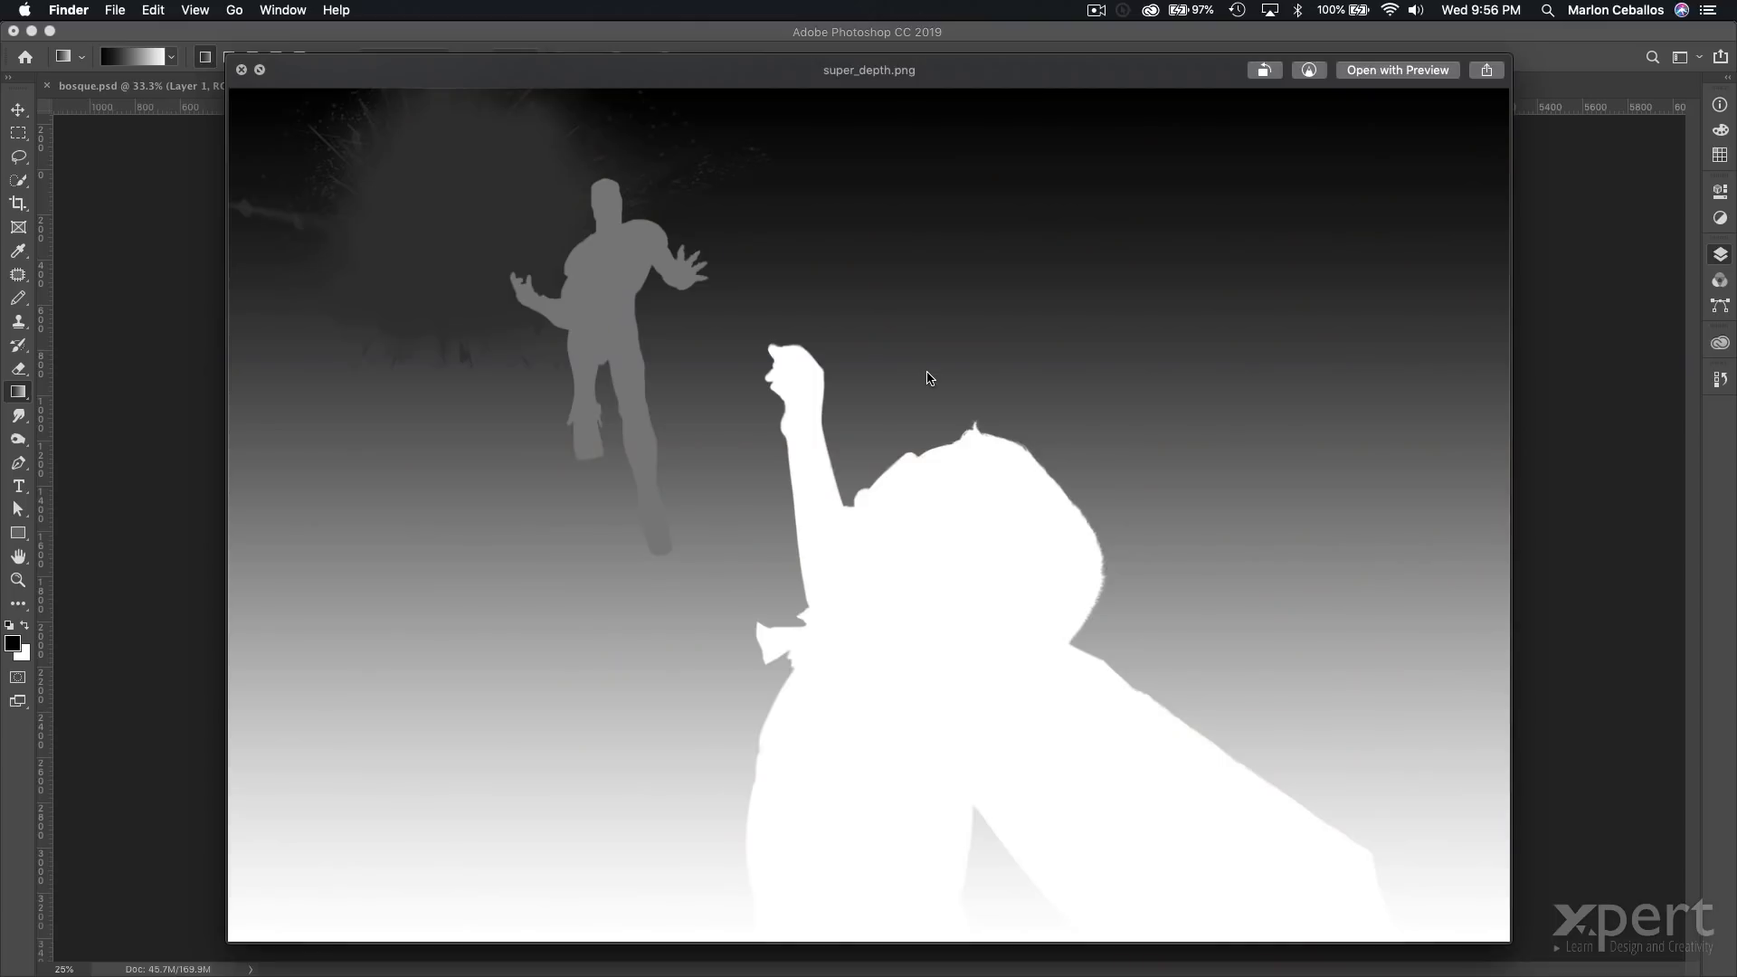
key(space)
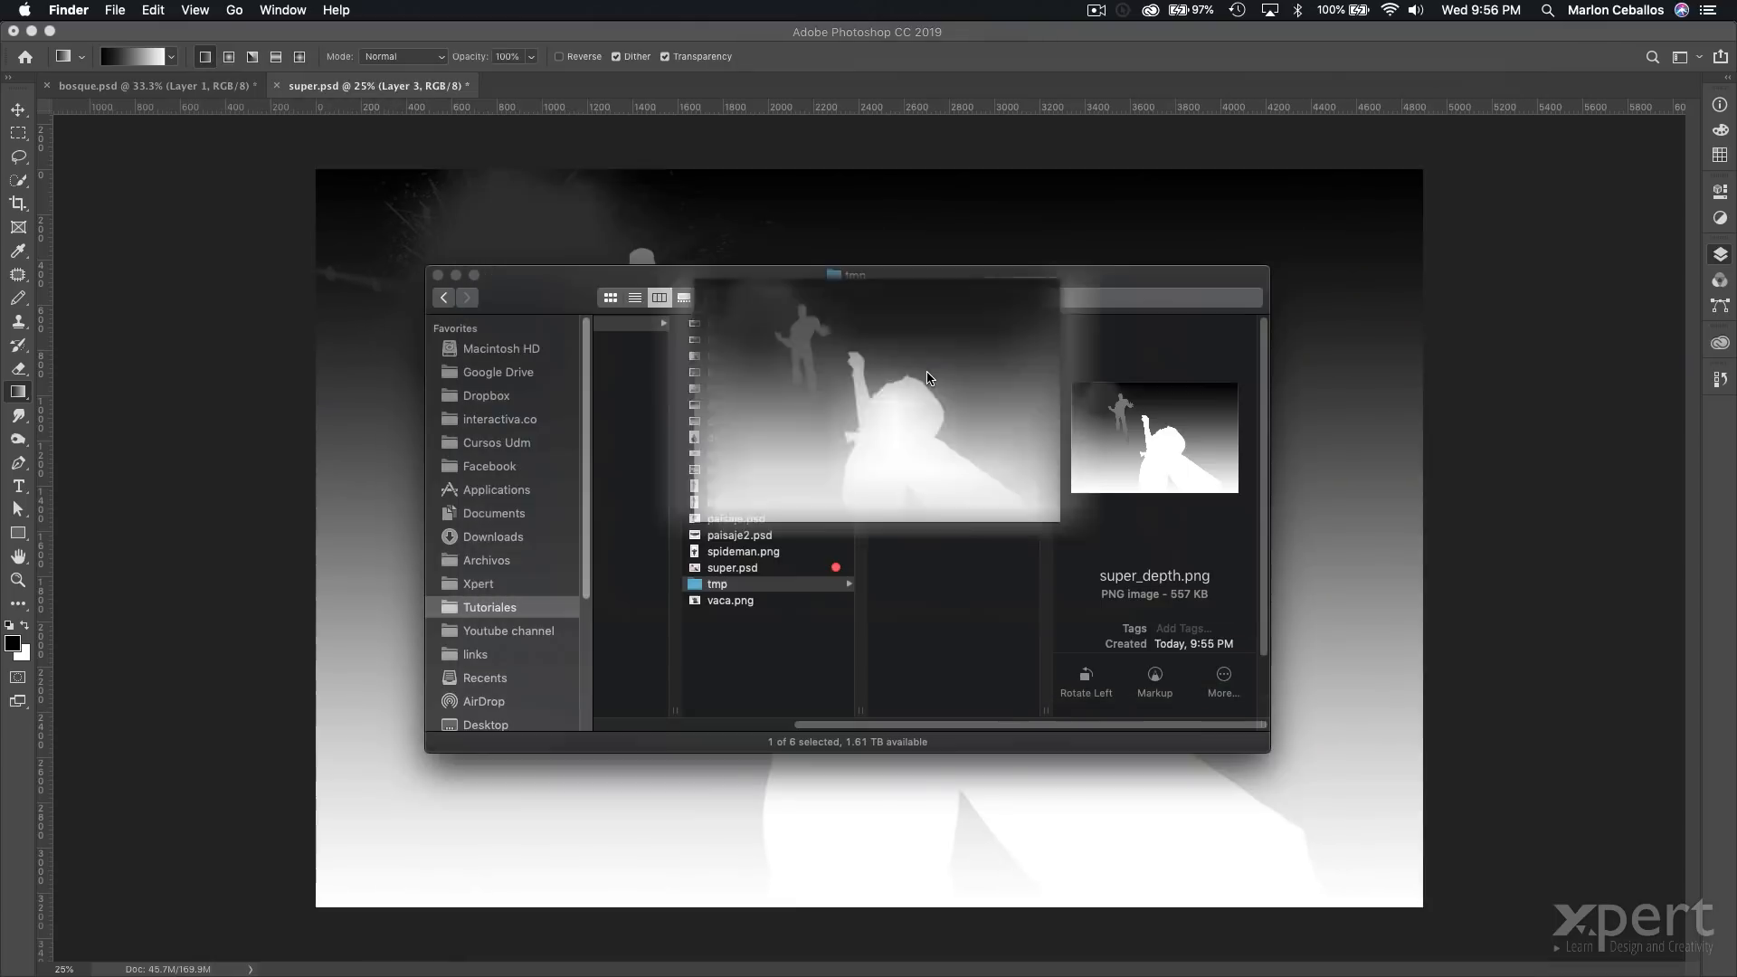
Switch to Google Chrome and remove the attached cow 3D photo from the Facebook post draft.
key(super+Tab)
key(super+Tab)
key(super+Tab)
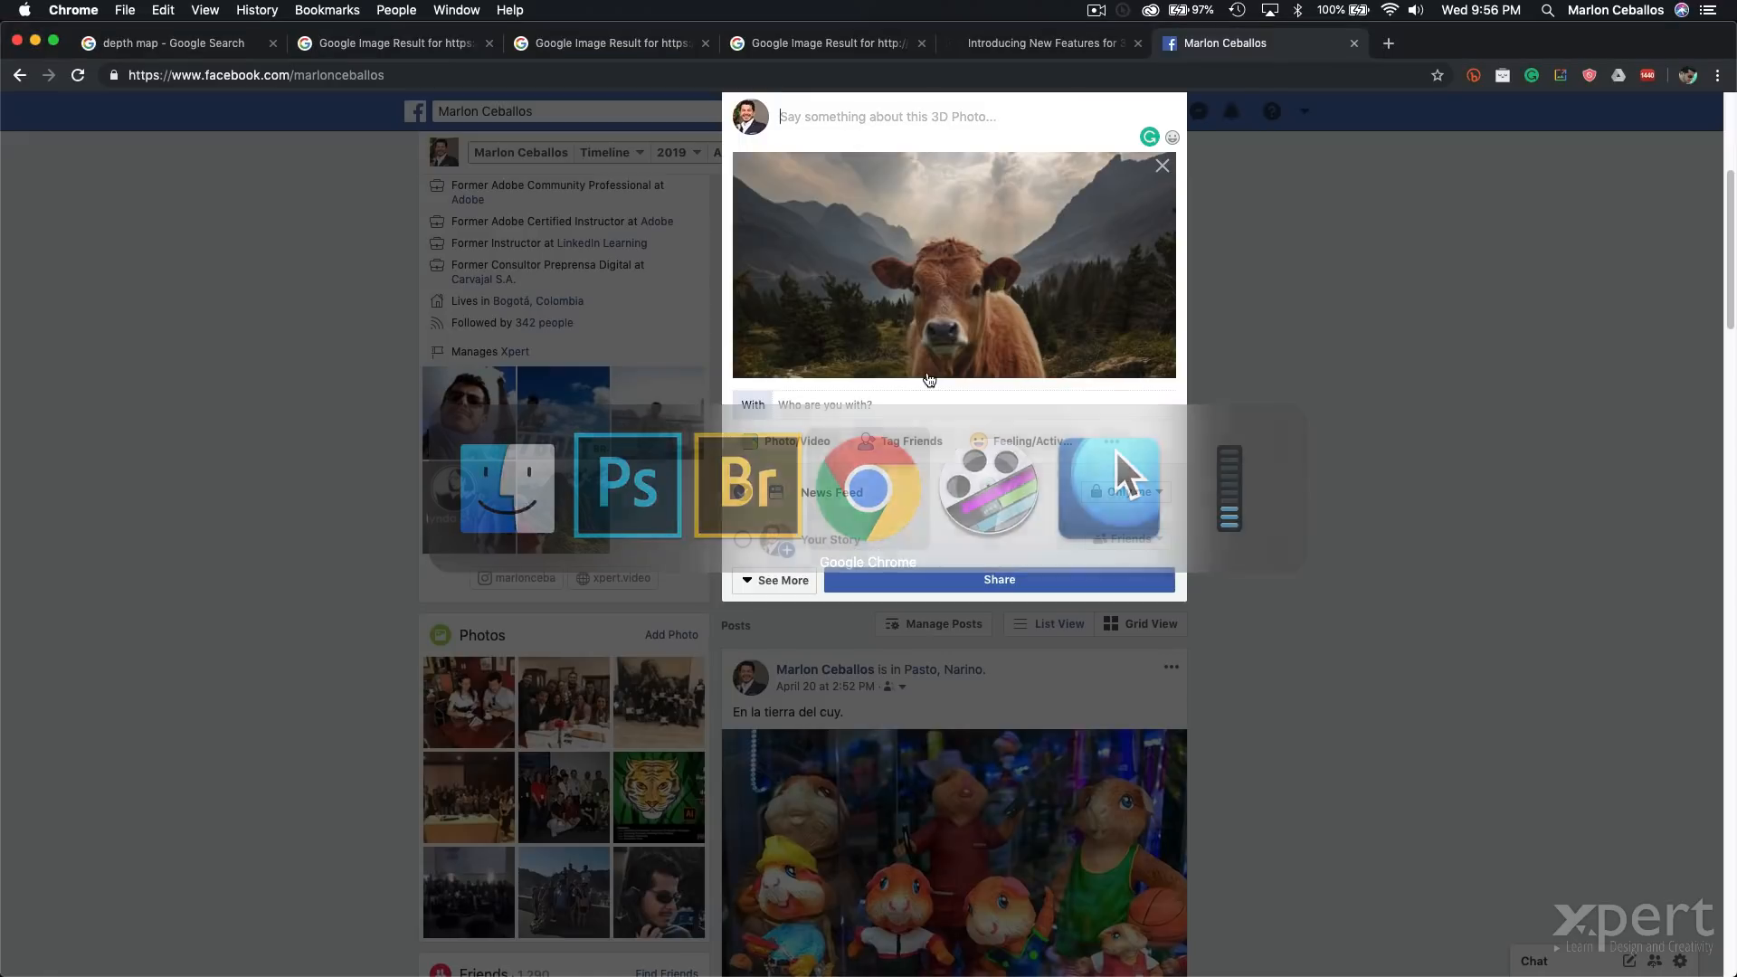
click(1163, 166)
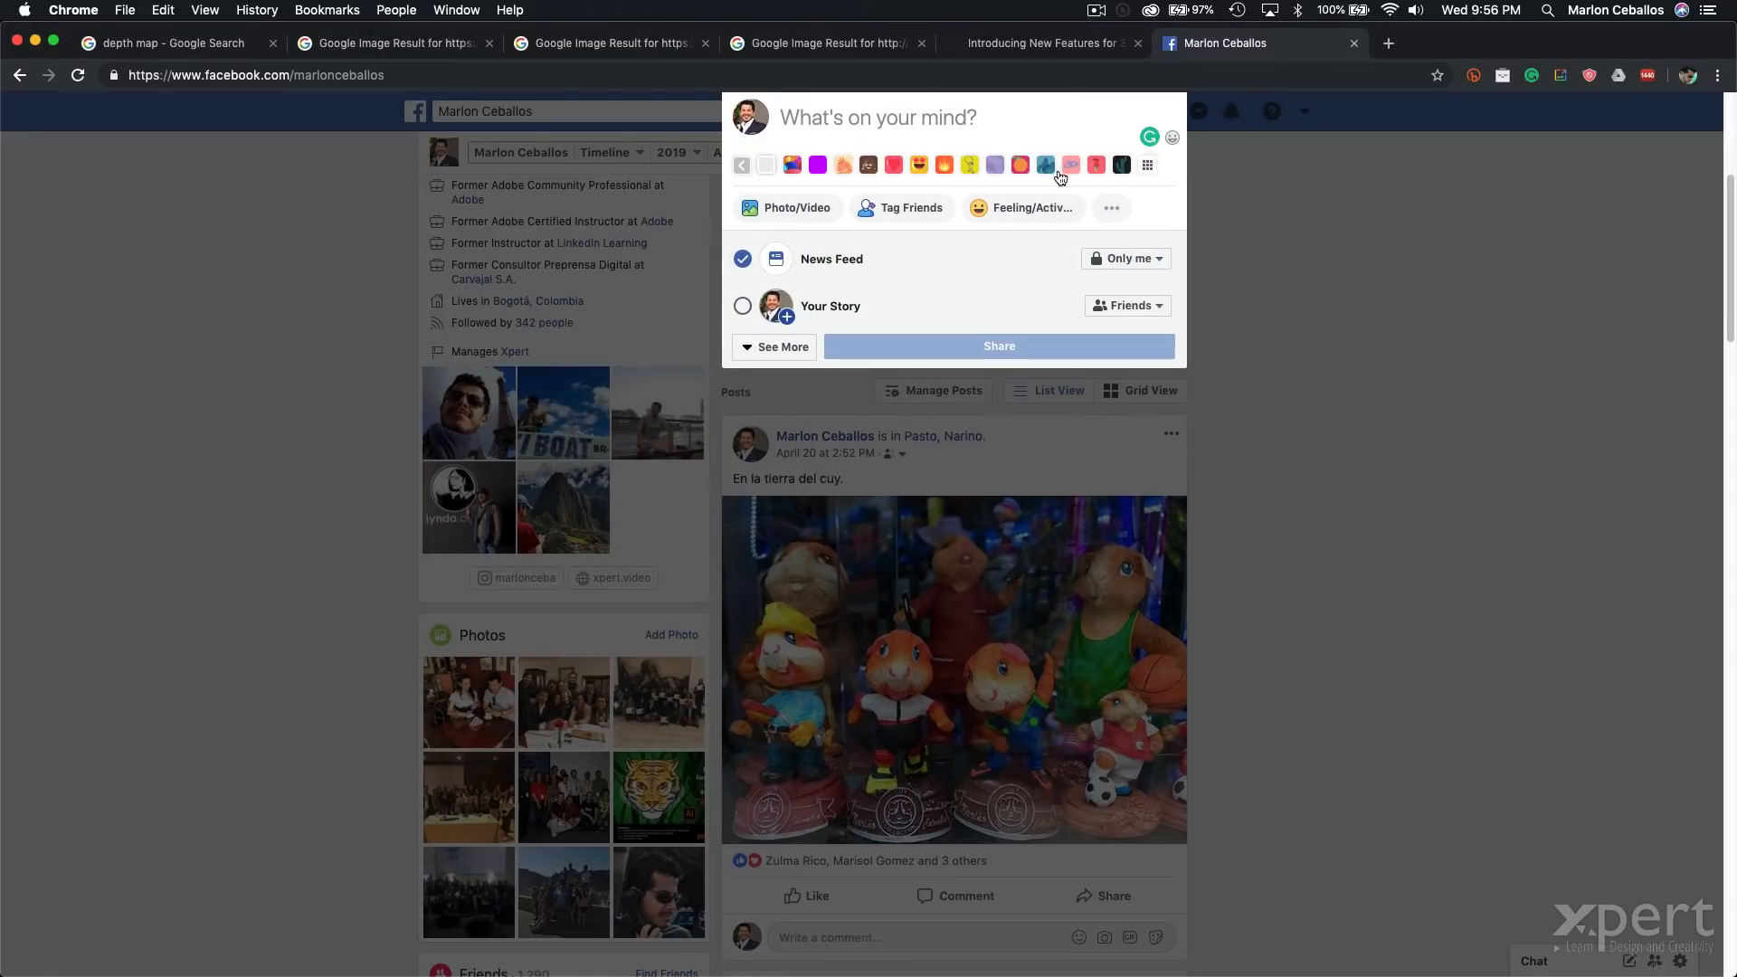
scroll(880, 346, up, 3)
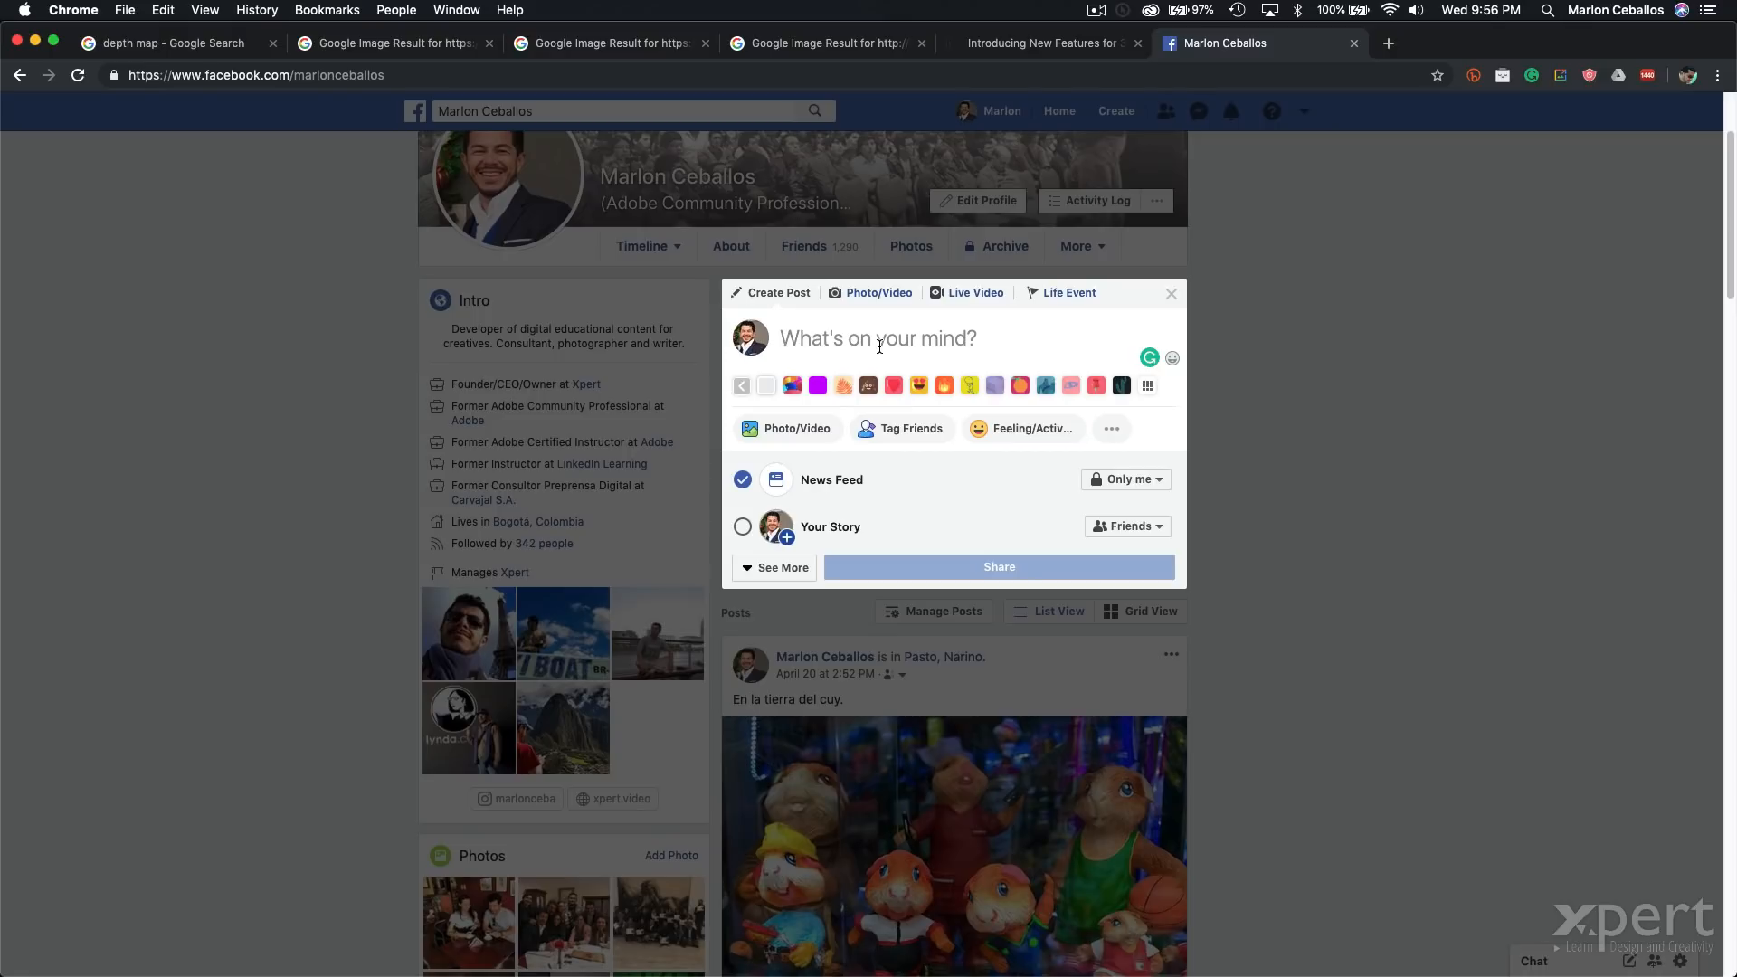
Attach super_depth.png and super.png from the tmp folder together to the Facebook post.
click(806, 434)
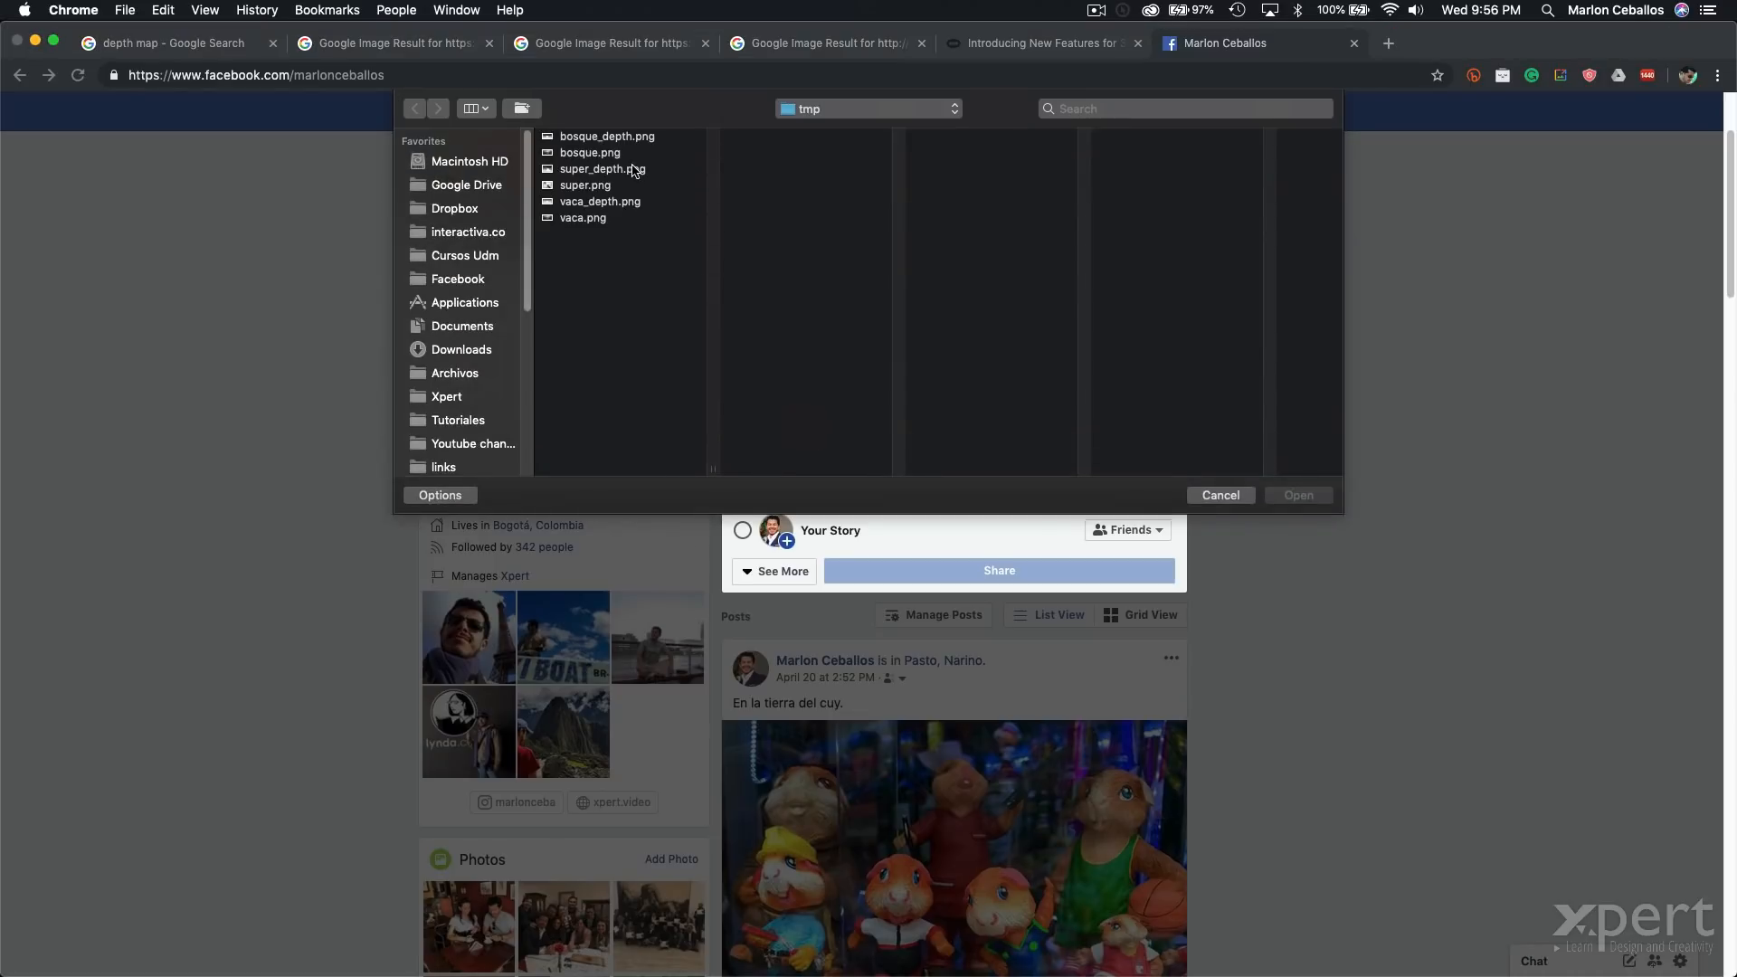
click(624, 172)
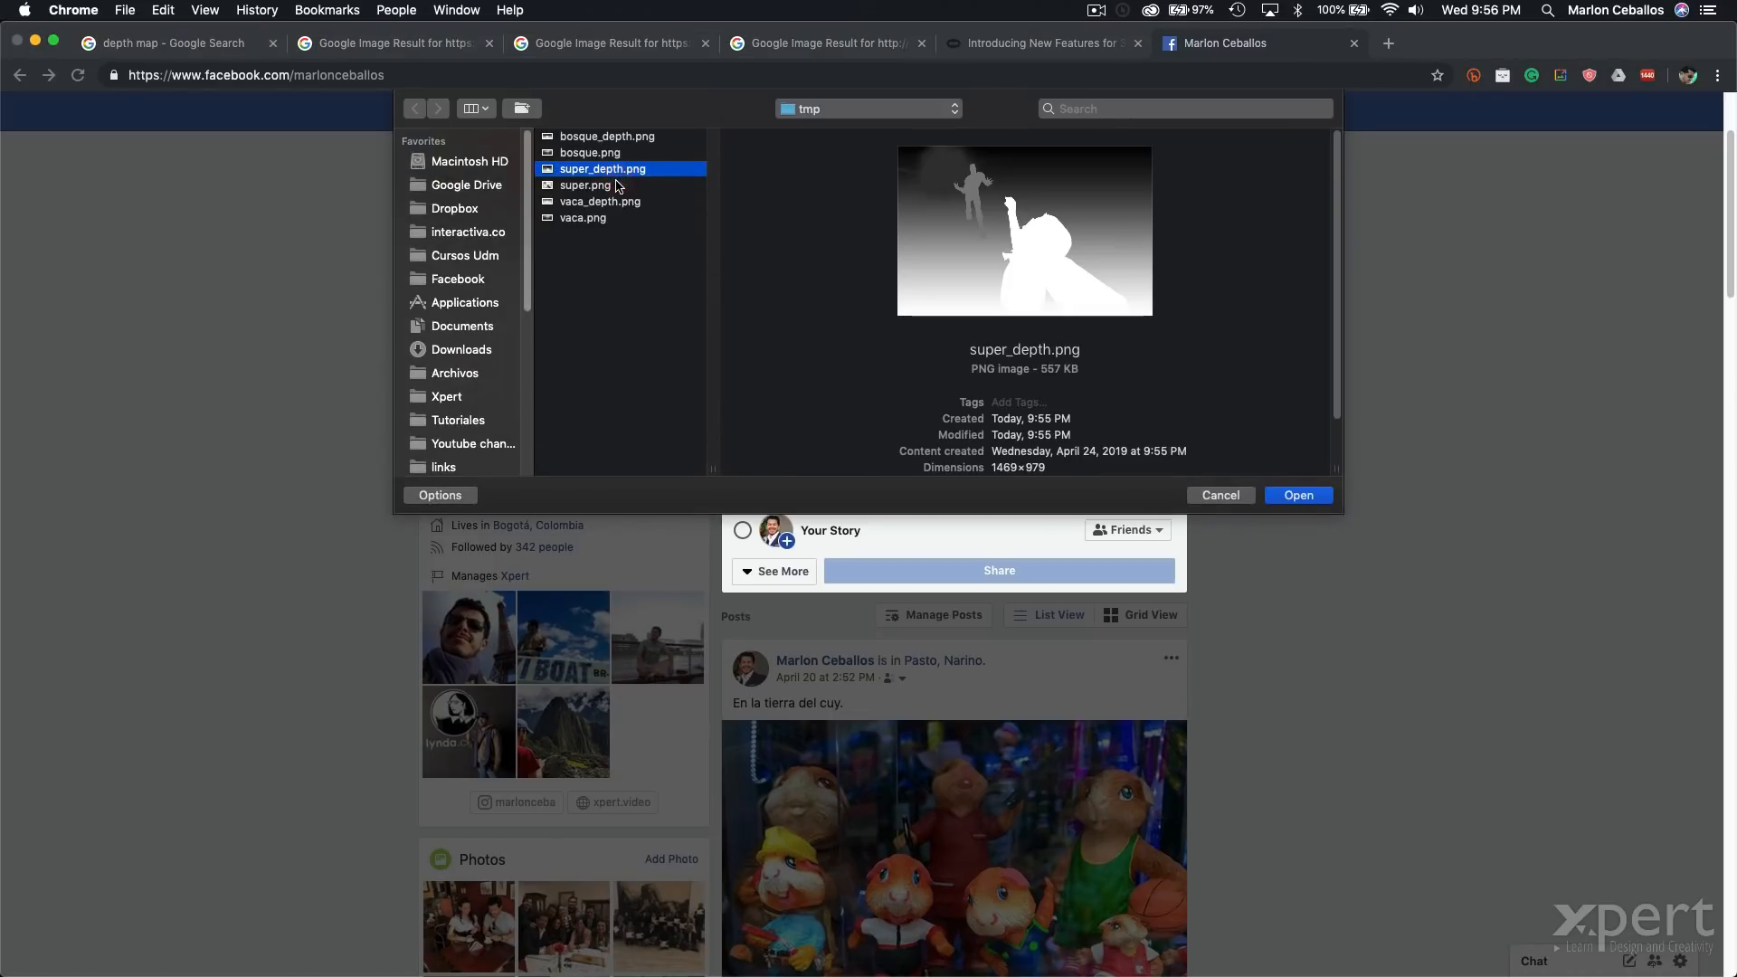
shift+click(617, 186)
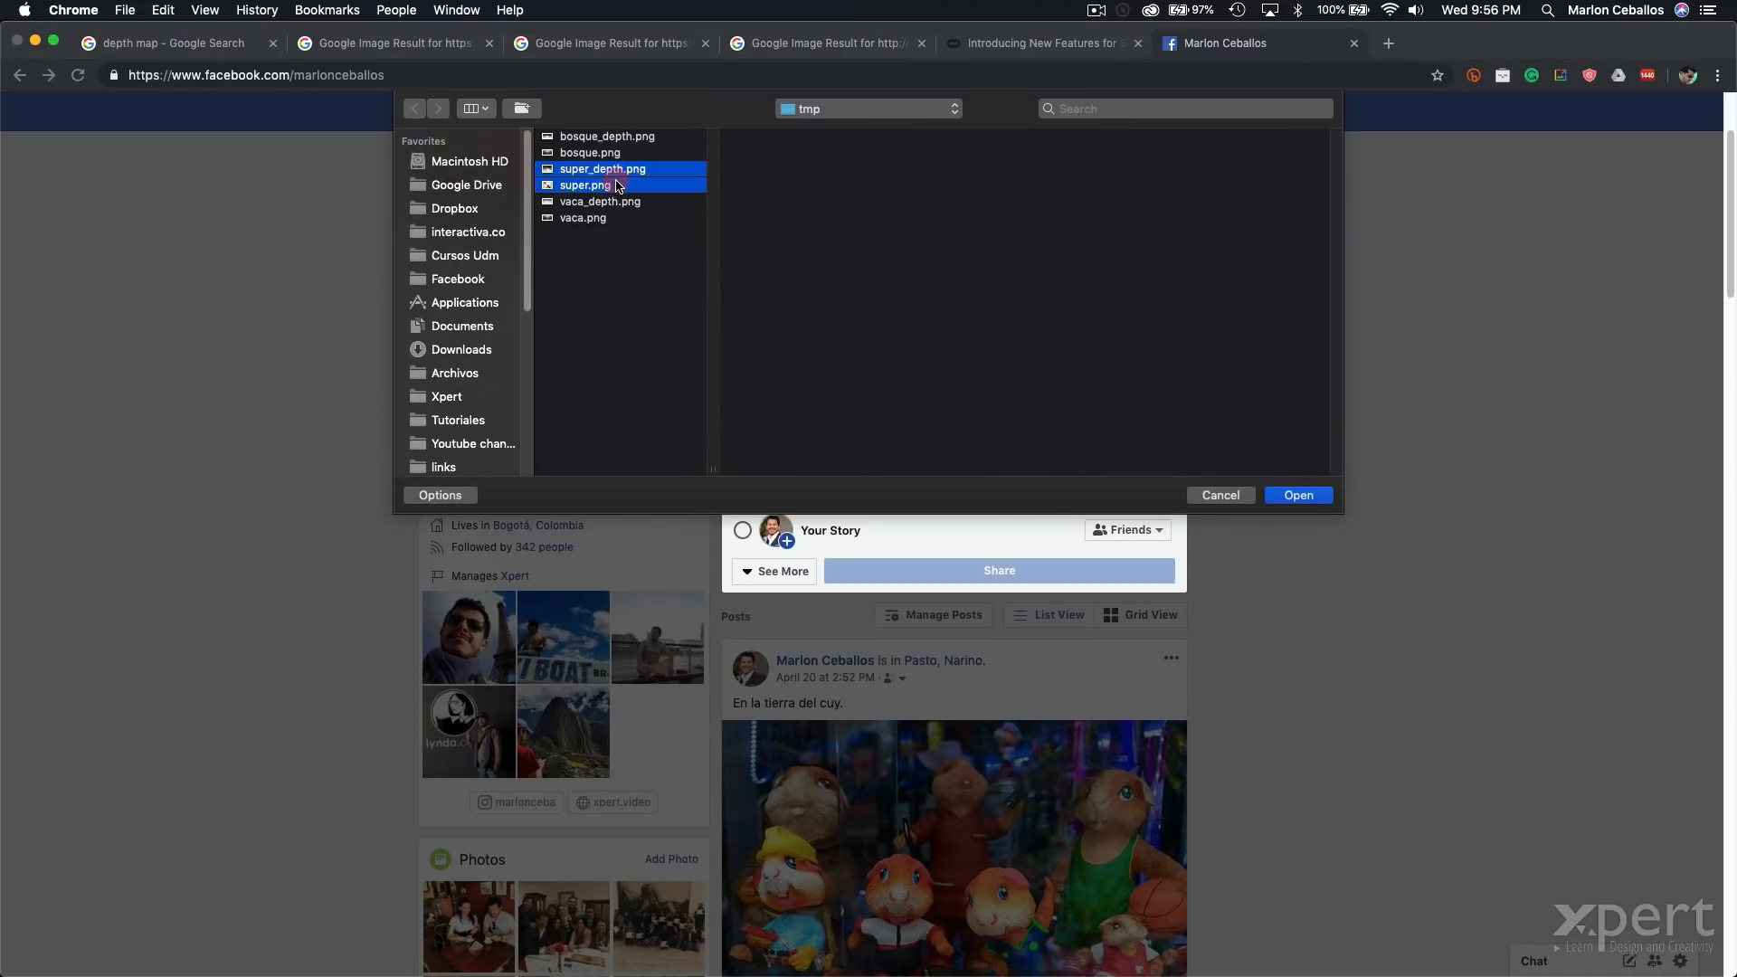
click(1320, 501)
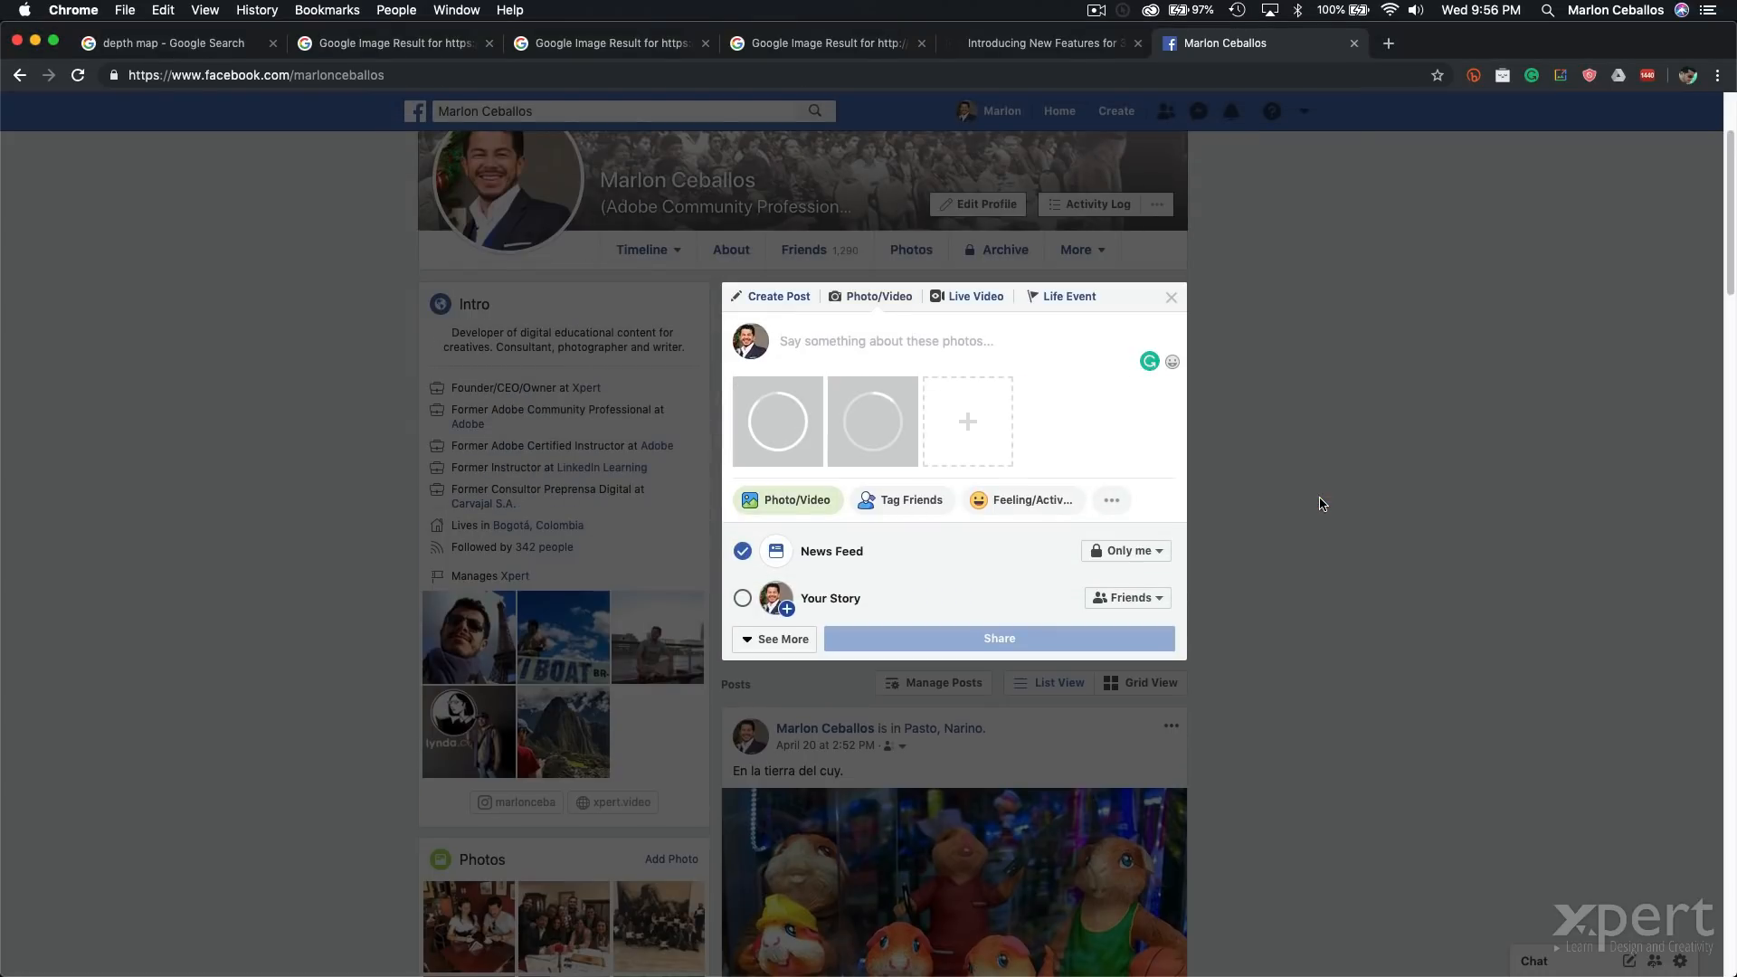